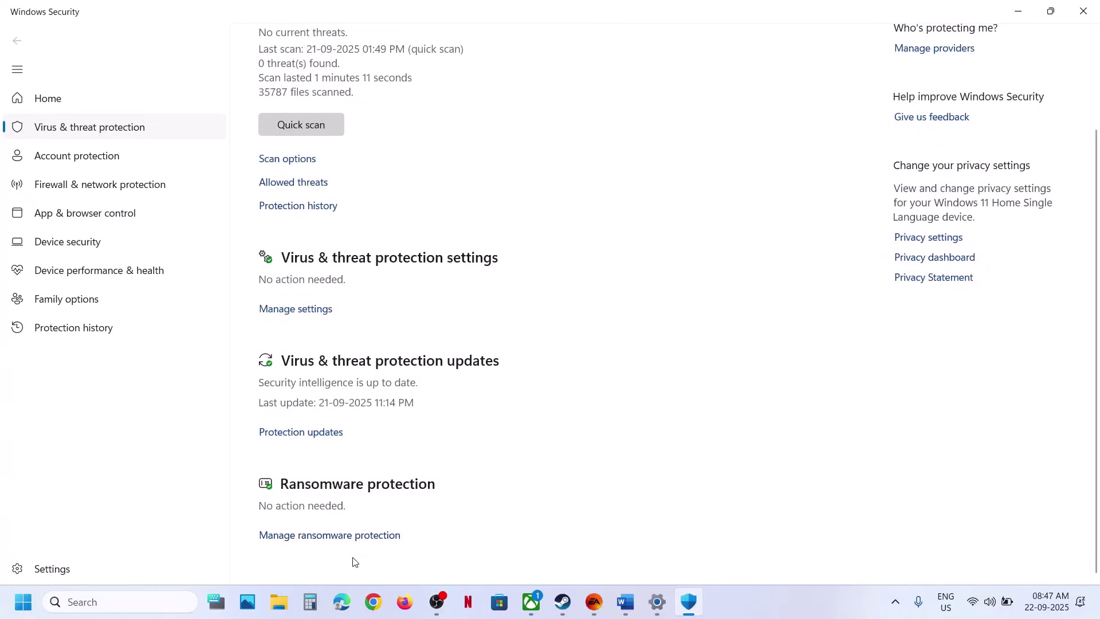
Step: Open the ransomware protection page for allowing apps through Controlled folder access and approve the administrator request
{"action": "left_click", "coordinate": [340, 536]}
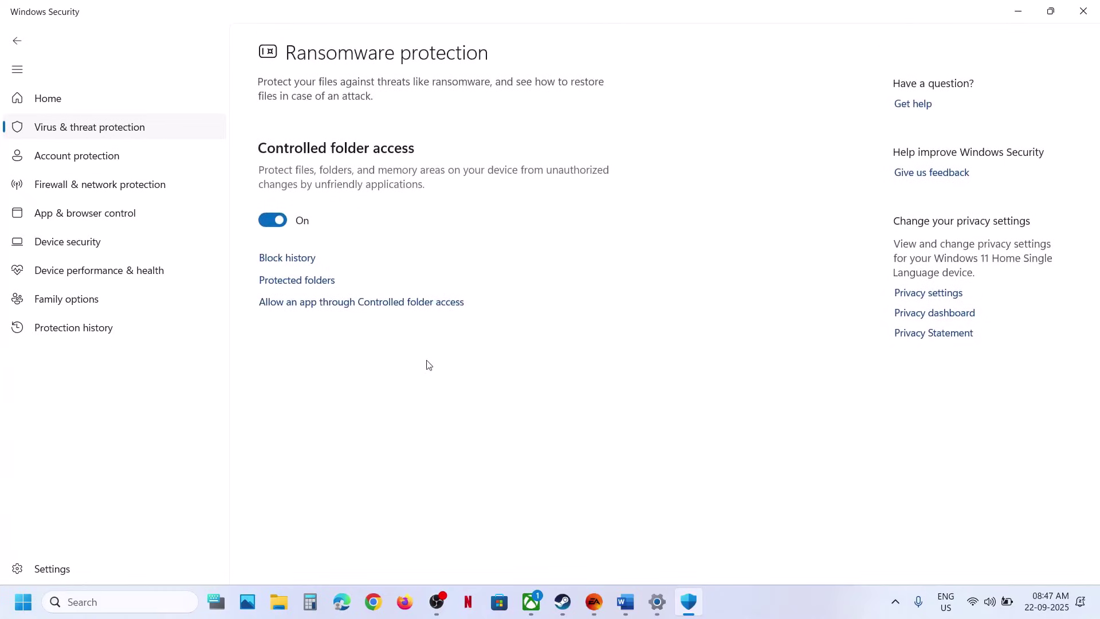
{"action": "left_click", "coordinate": [350, 304]}
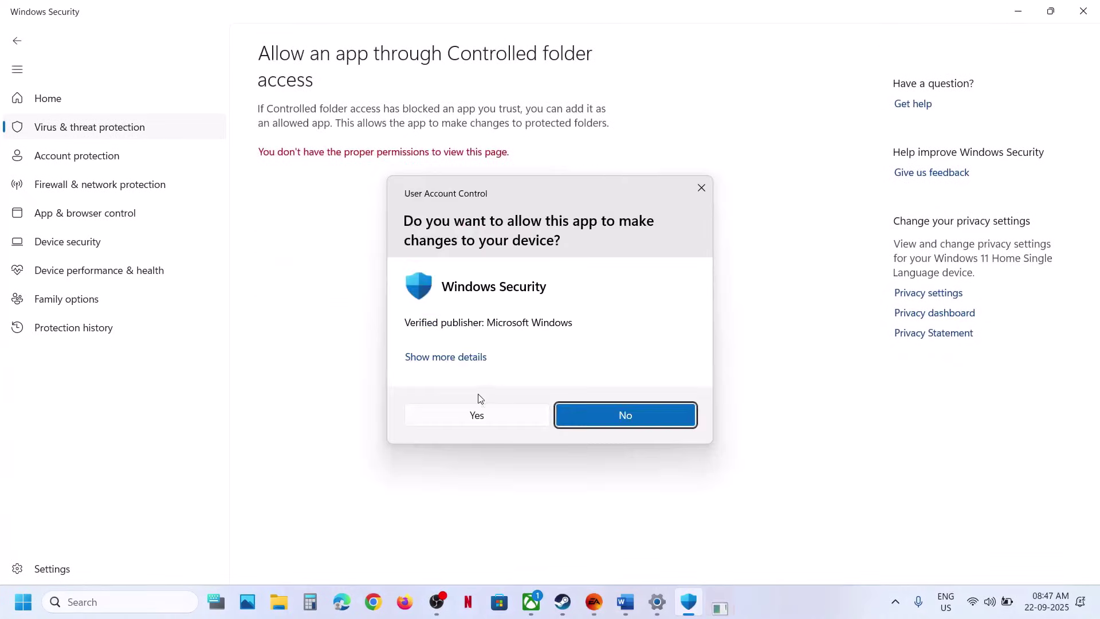
{"action": "left_click", "coordinate": [465, 413]}
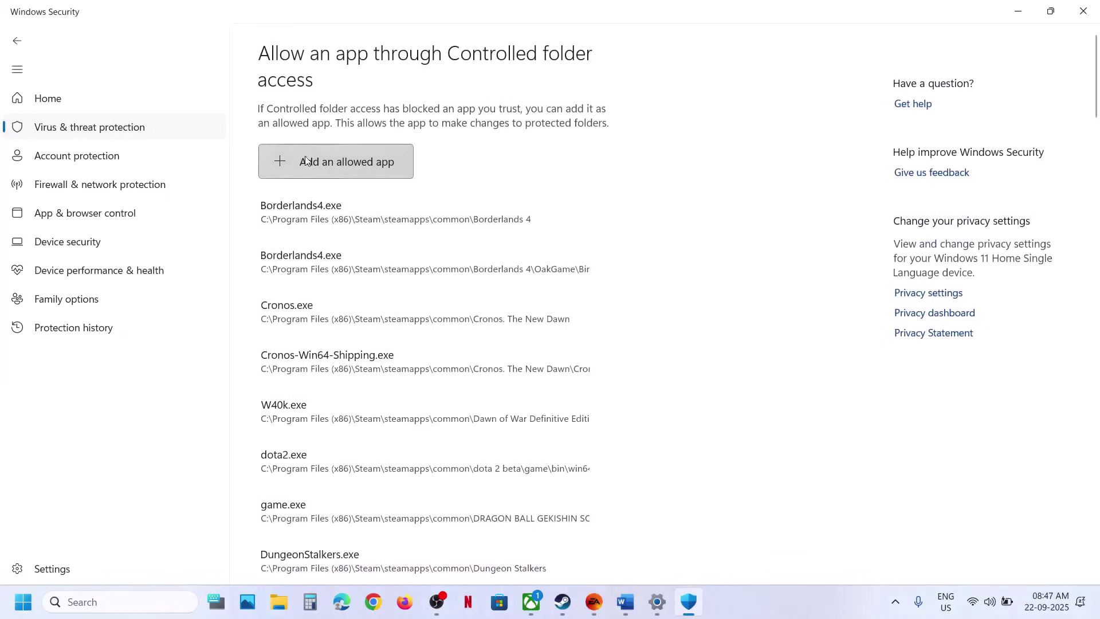
Step: Allow EAAntiCheat.GameServiceLauncher from C:\Program Files\EA Games\EA SPORTS FC 26 through Controlled folder access
{"action": "left_click", "coordinate": [304, 162]}
{"action": "left_click", "coordinate": [325, 220]}
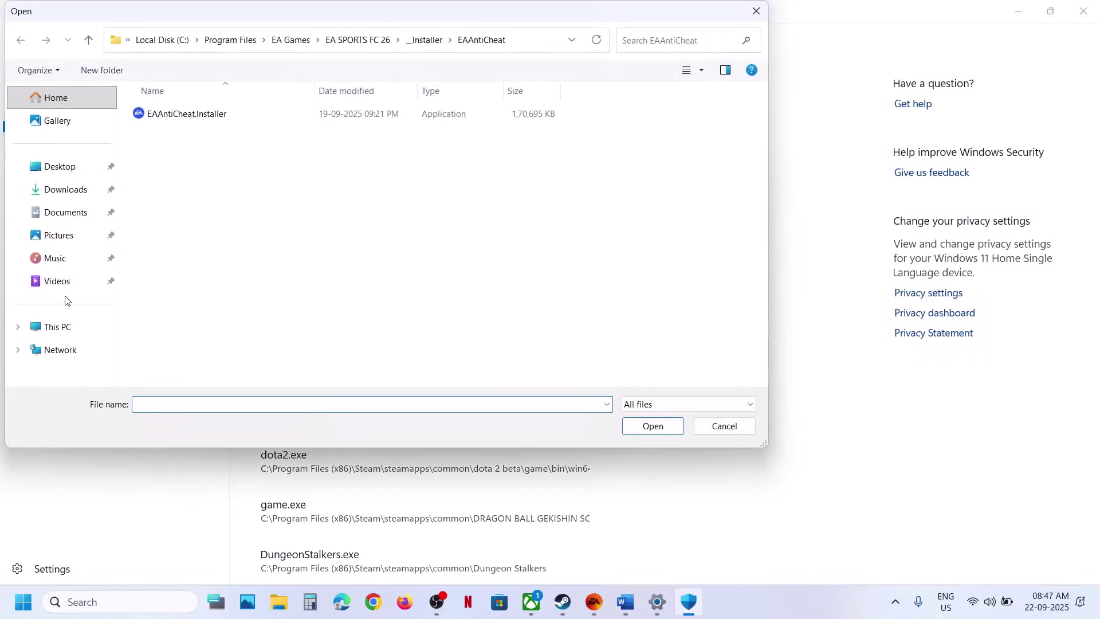
{"action": "left_click", "coordinate": [57, 328]}
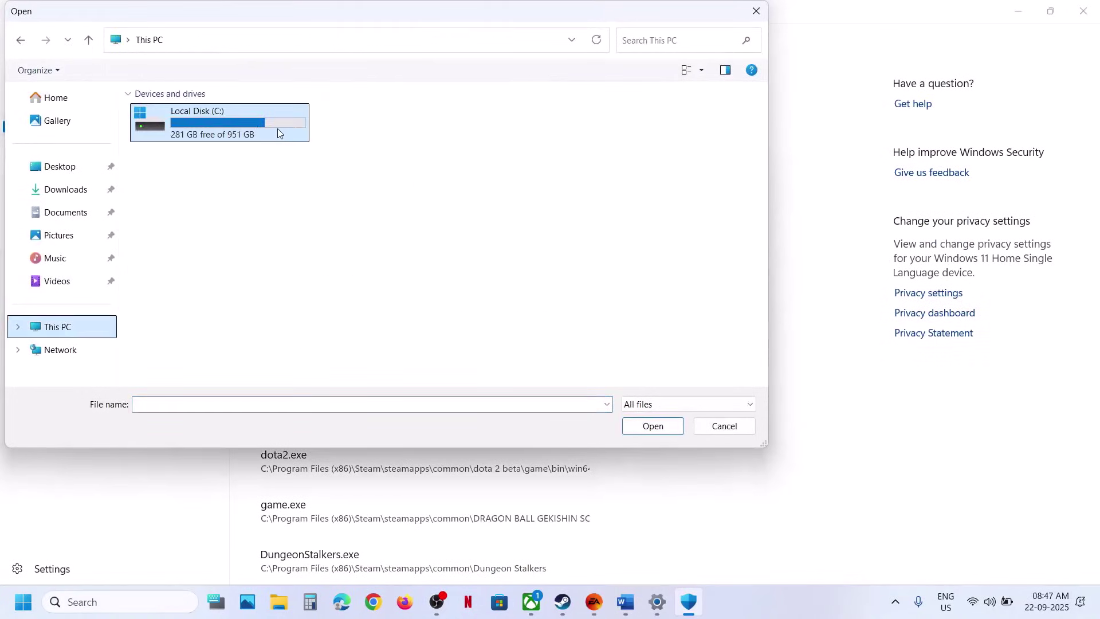
{"action": "double_click", "coordinate": [220, 134]}
{"action": "scroll", "coordinate": [217, 259], "scroll_direction": "down", "scroll_amount": 1}
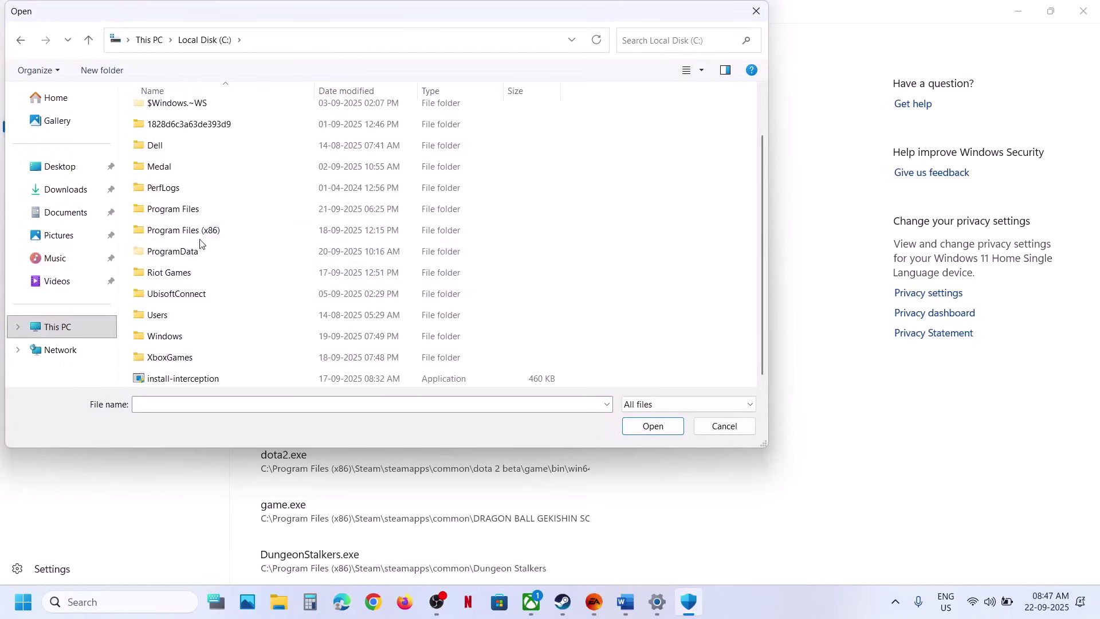
{"action": "double_click", "coordinate": [184, 215]}
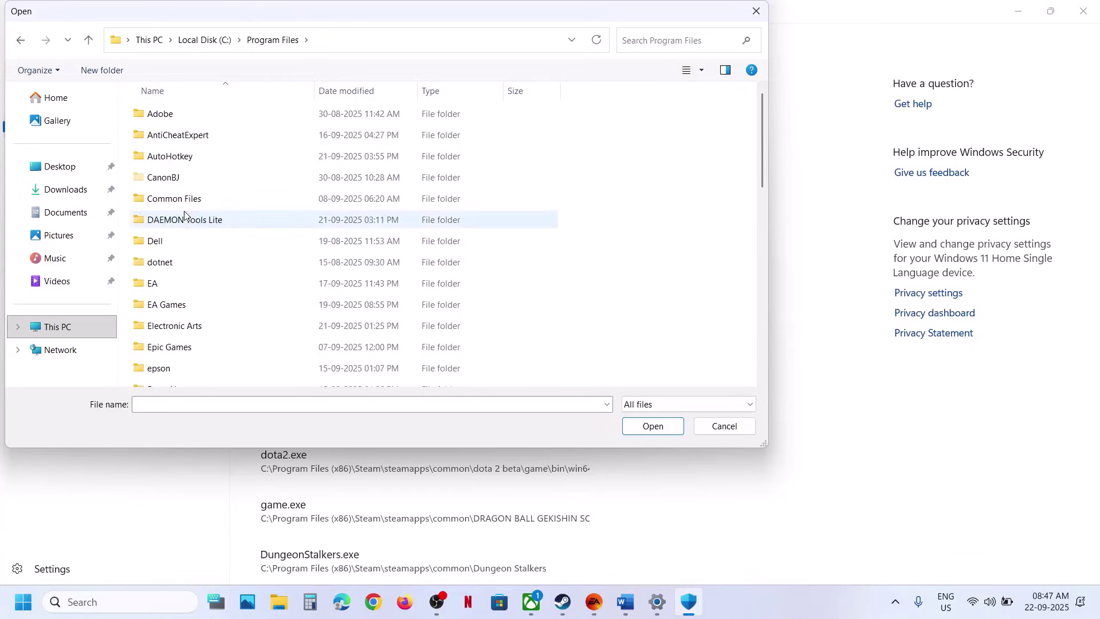
{"action": "double_click", "coordinate": [175, 304]}
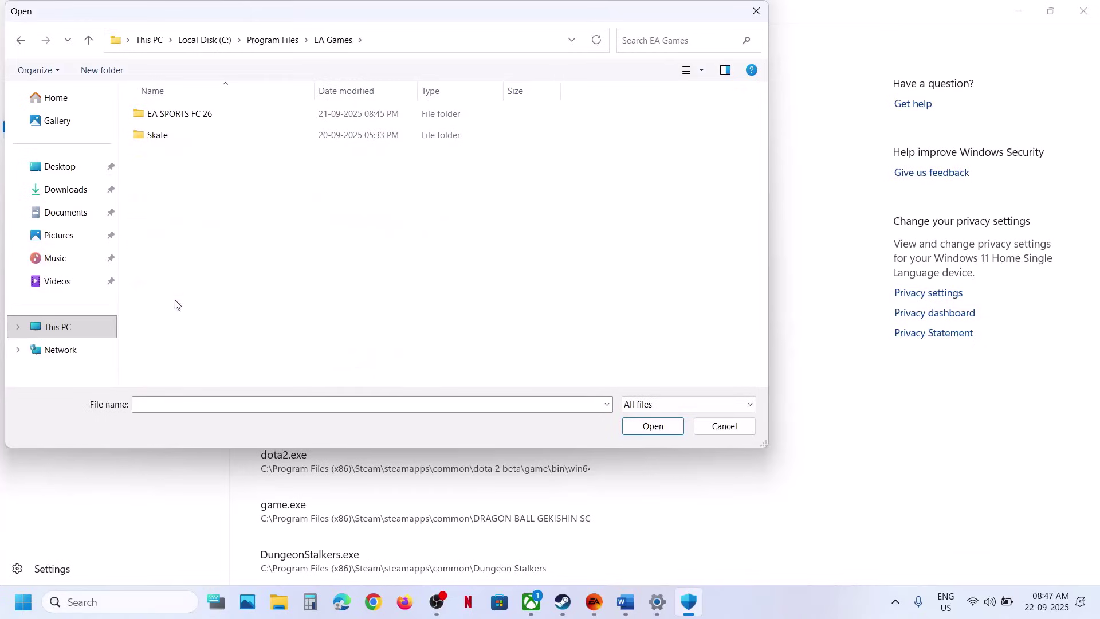
{"action": "double_click", "coordinate": [189, 114]}
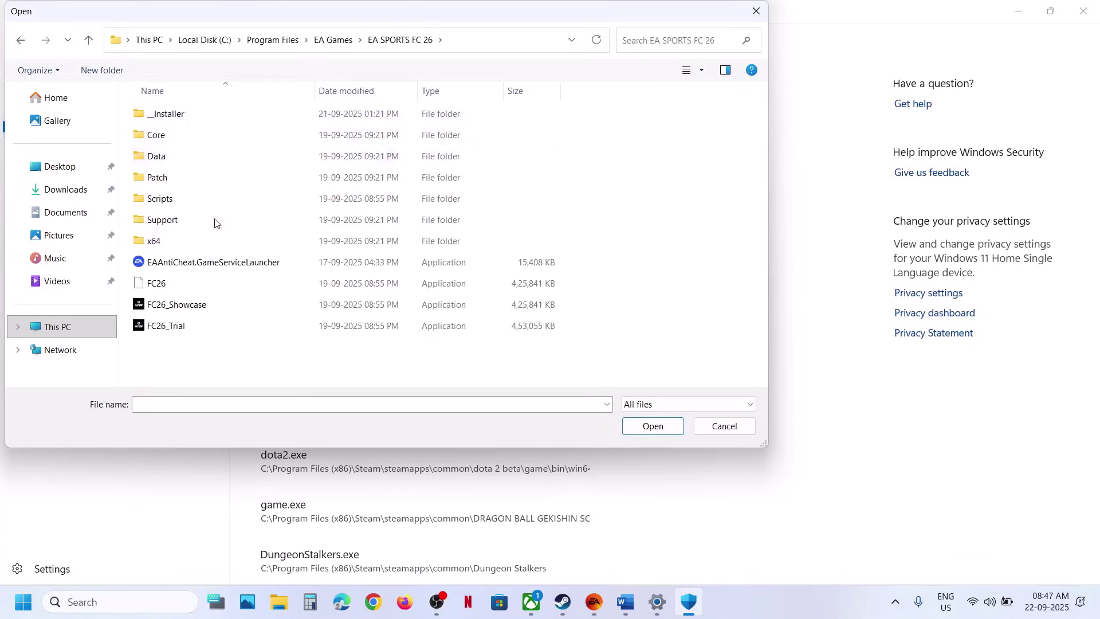
{"action": "left_click", "coordinate": [185, 265]}
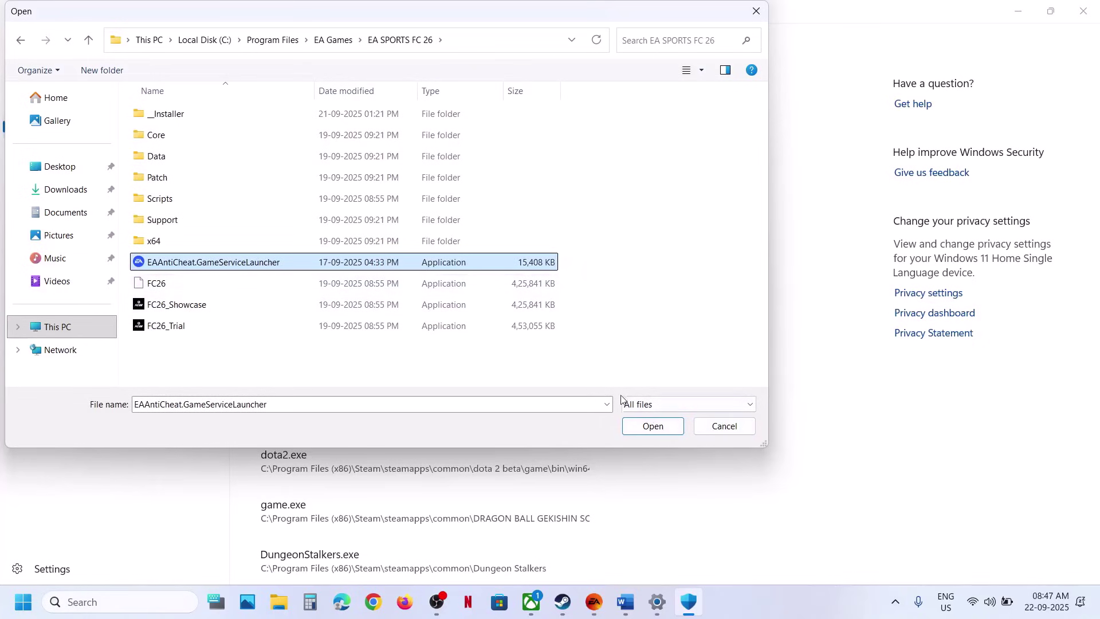
{"action": "left_click", "coordinate": [652, 426]}
Step: Allow the FC26 application from the EA SPORTS FC 26 folder through Controlled folder access
{"action": "left_click", "coordinate": [343, 153]}
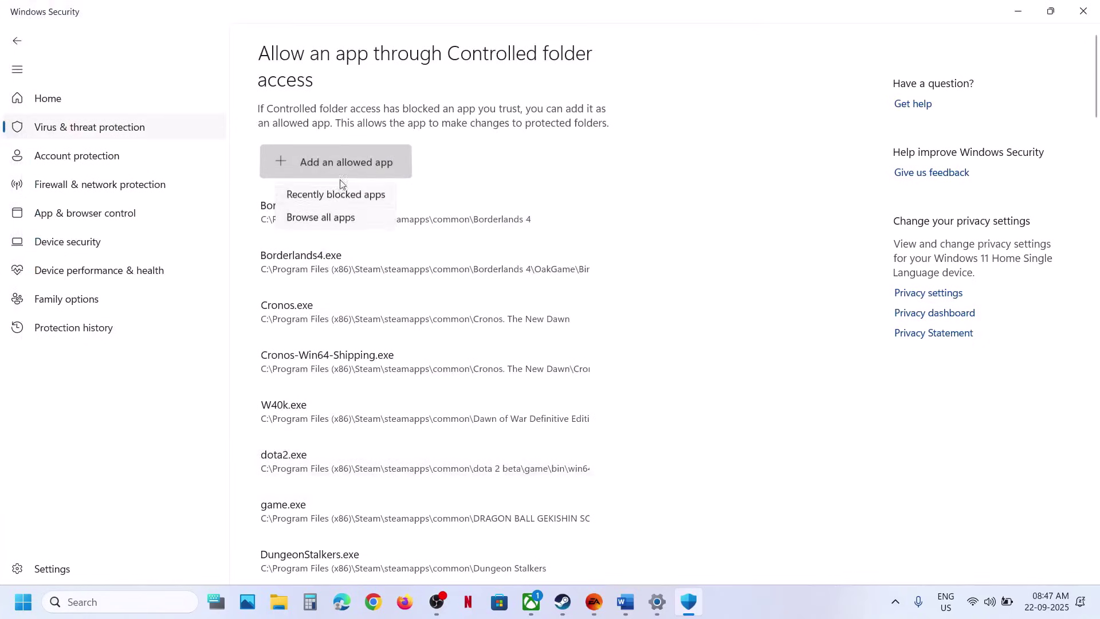
{"action": "left_click", "coordinate": [321, 219]}
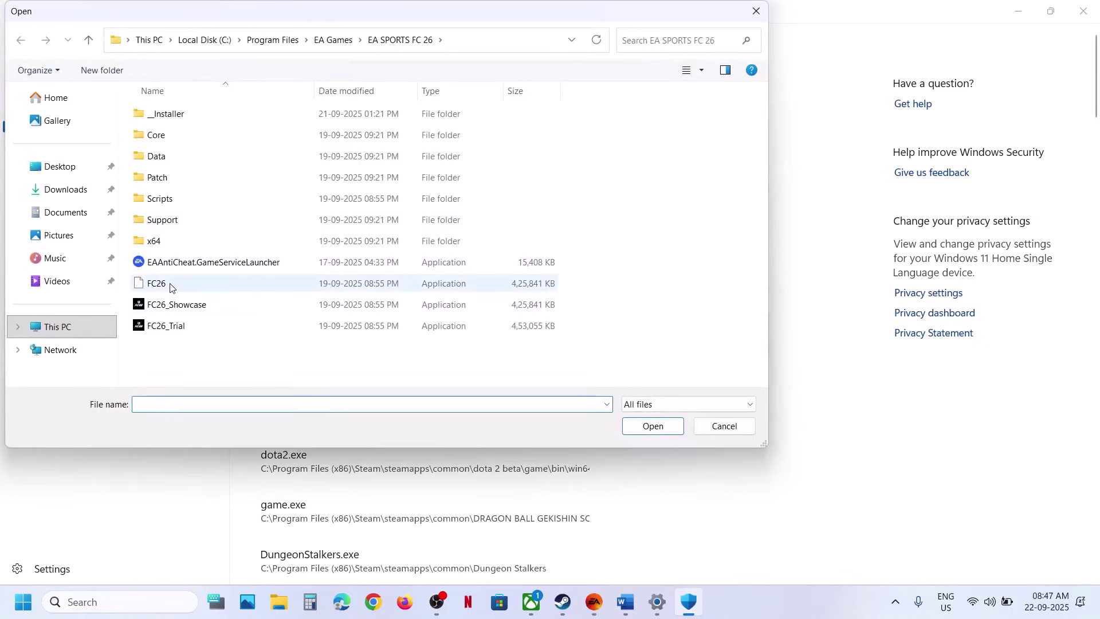
{"action": "left_click", "coordinate": [172, 285]}
{"action": "left_click", "coordinate": [652, 427]}
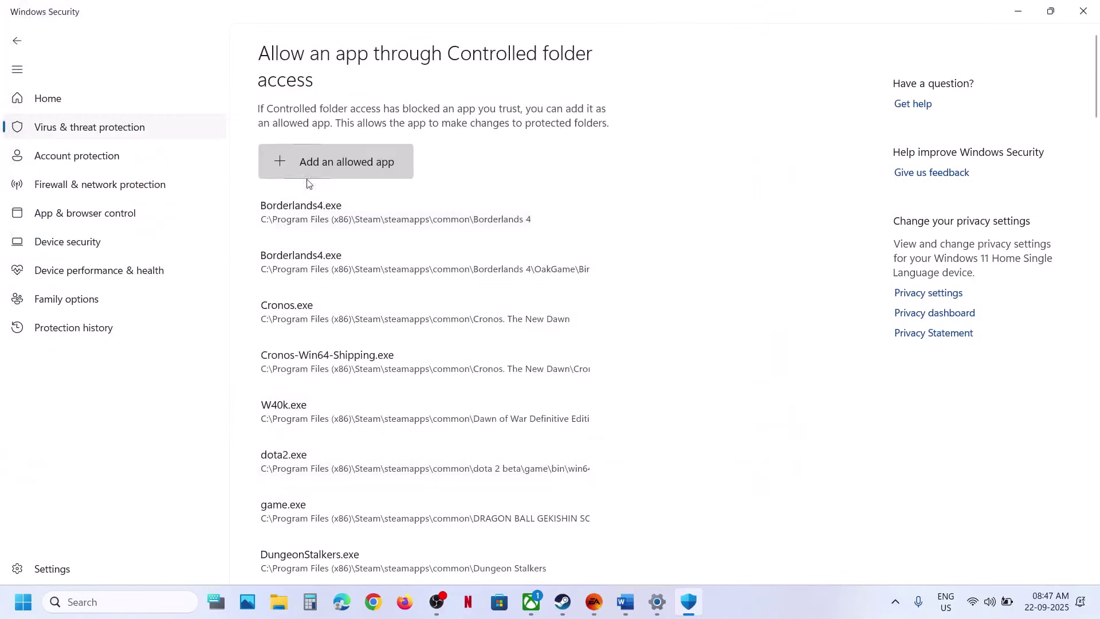
Step: Allow the FC26_Showcase application from the EA SPORTS FC 26 folder through Controlled folder access
{"action": "left_click", "coordinate": [320, 162]}
{"action": "left_click", "coordinate": [297, 217]}
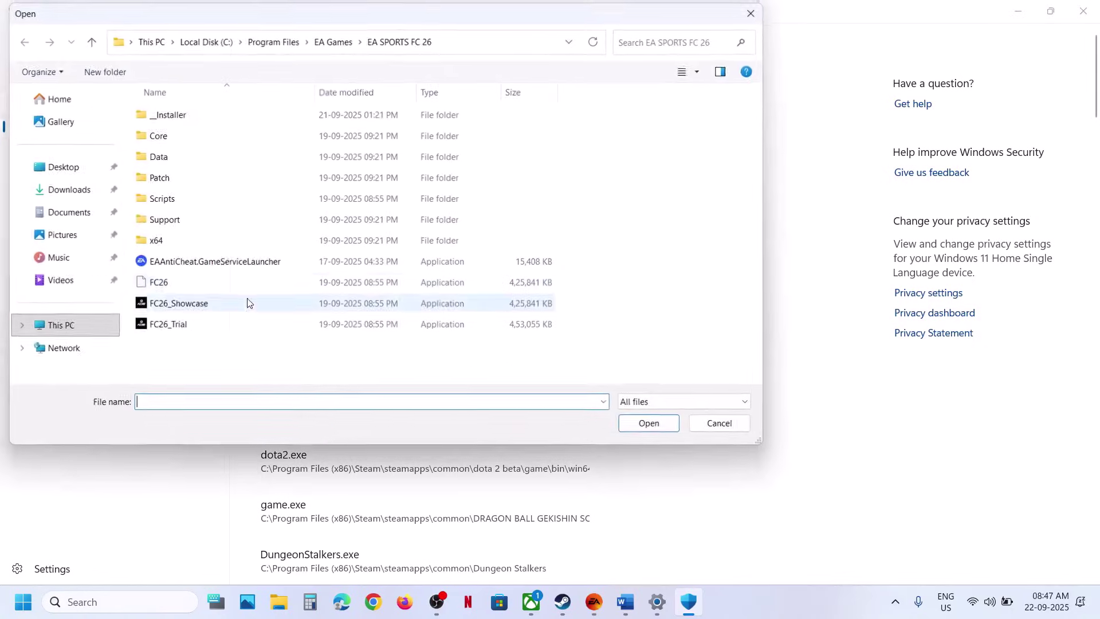
{"action": "left_click", "coordinate": [184, 307]}
{"action": "left_click", "coordinate": [652, 426]}
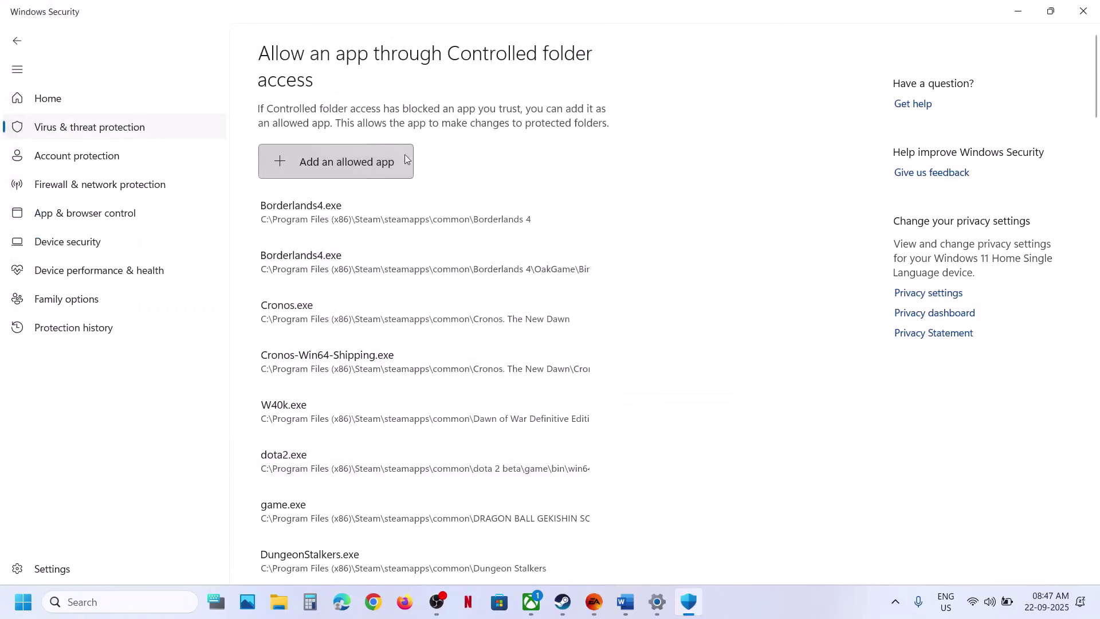
Step: Allow the FC26_Trial application from the EA SPORTS FC 26 folder through Controlled folder access
{"action": "left_click", "coordinate": [360, 175]}
{"action": "left_click", "coordinate": [348, 217]}
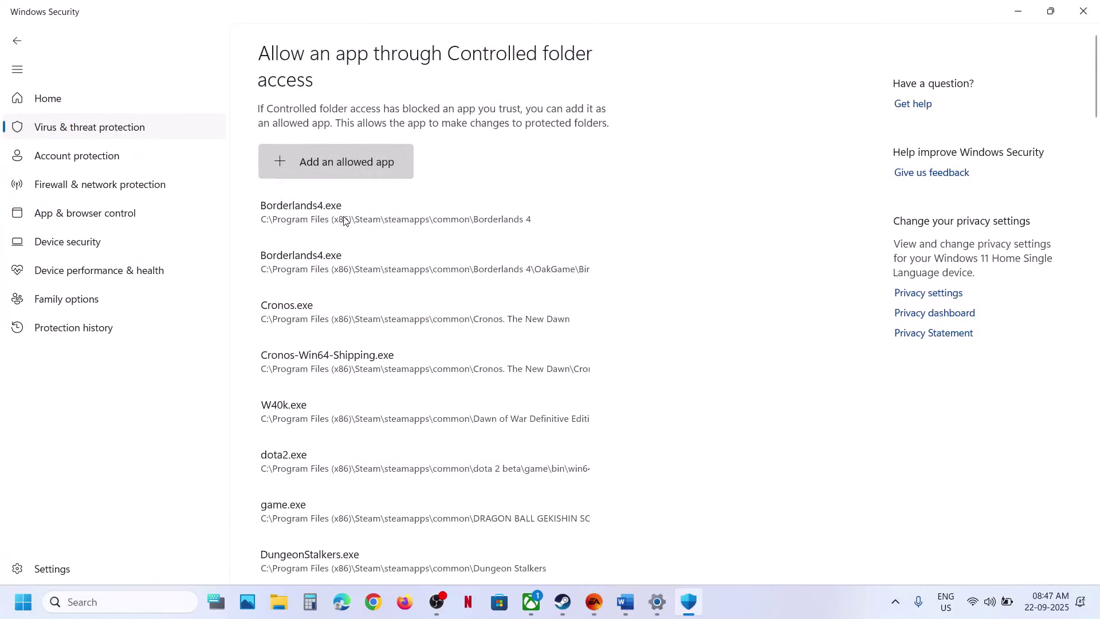
{"action": "double_click", "coordinate": [216, 325]}
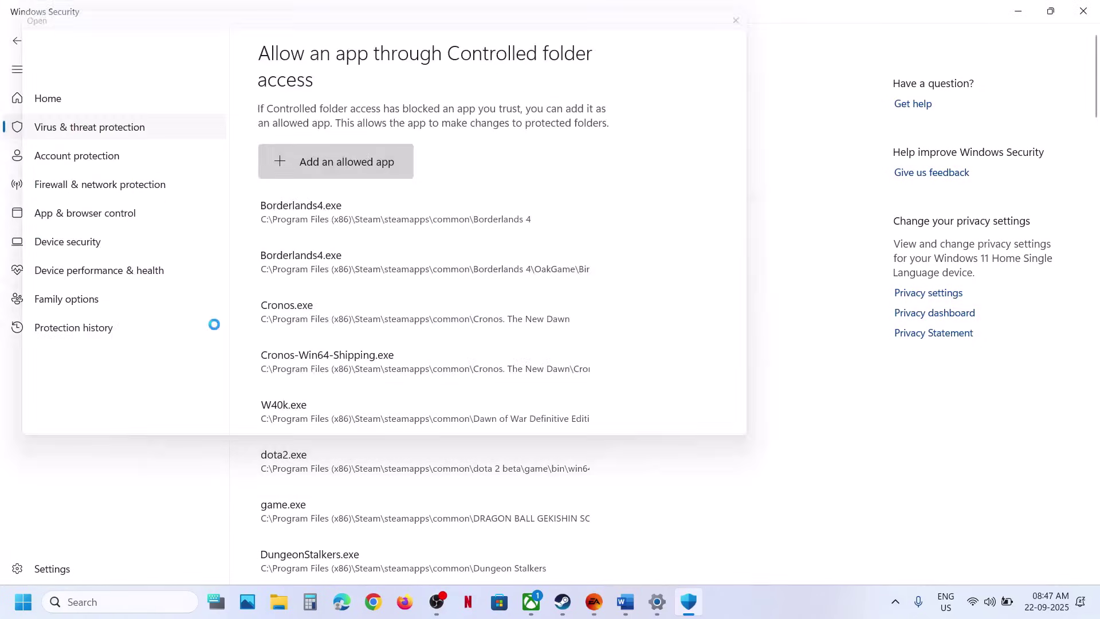
Step: Allow EAAntiCheat.Installer from the game's __Installer\EAAntiCheat folder through Controlled folder access
{"action": "left_click", "coordinate": [348, 156]}
{"action": "left_click", "coordinate": [330, 217]}
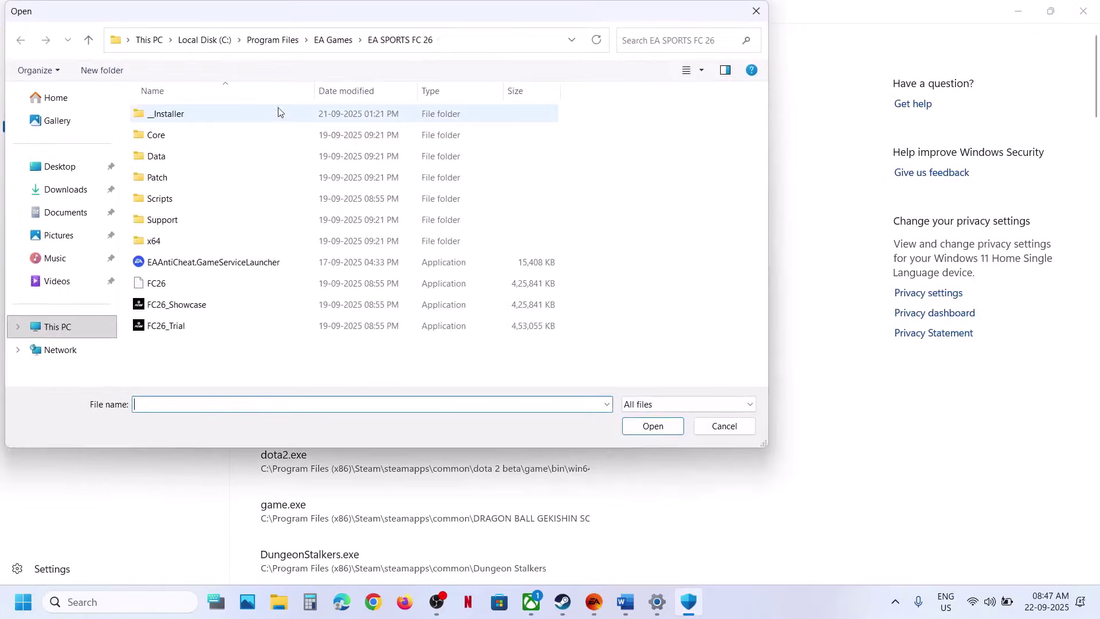
{"action": "double_click", "coordinate": [189, 117]}
{"action": "double_click", "coordinate": [179, 136]}
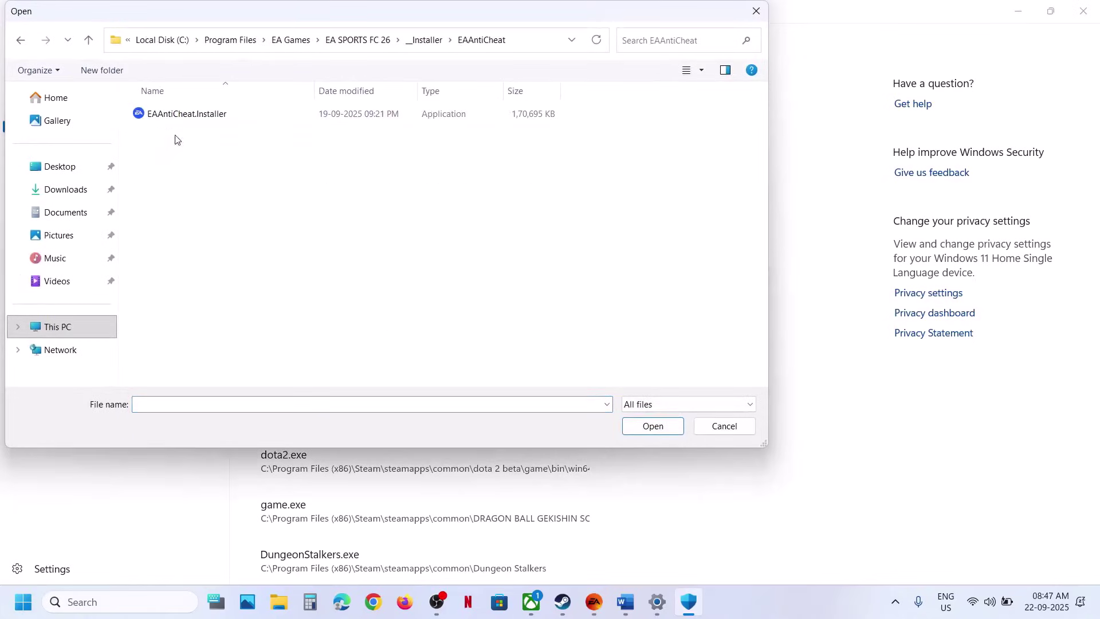
{"action": "left_click", "coordinate": [182, 115]}
{"action": "left_click", "coordinate": [653, 426]}
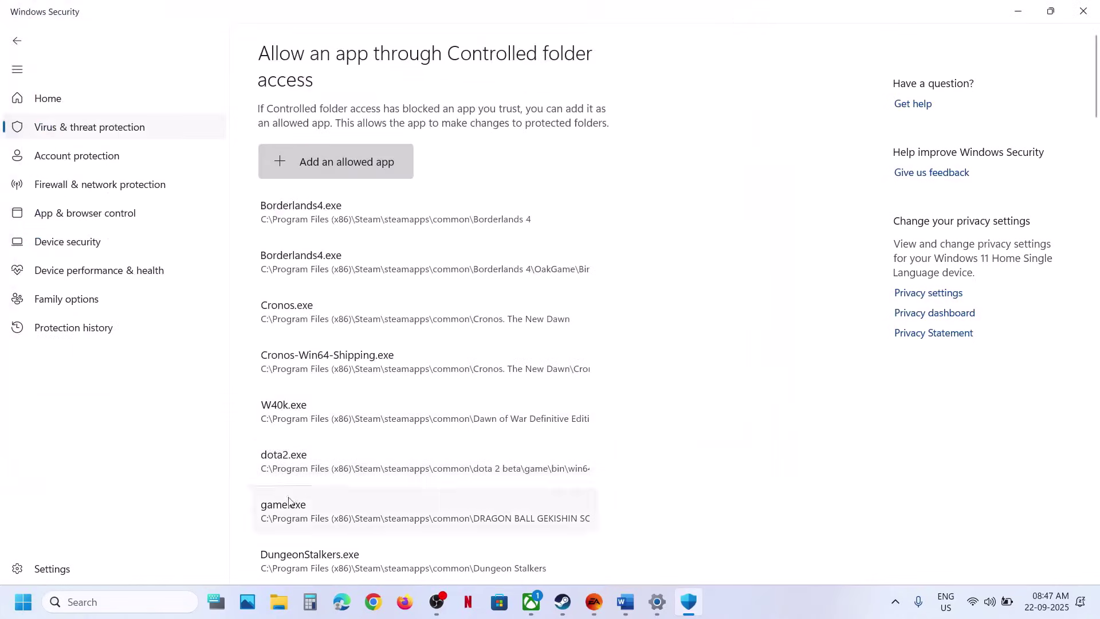
Step: Switch to Control Panel and unlock the Windows Defender Firewall list of allowed apps for changes
{"action": "left_click", "coordinate": [145, 596]}
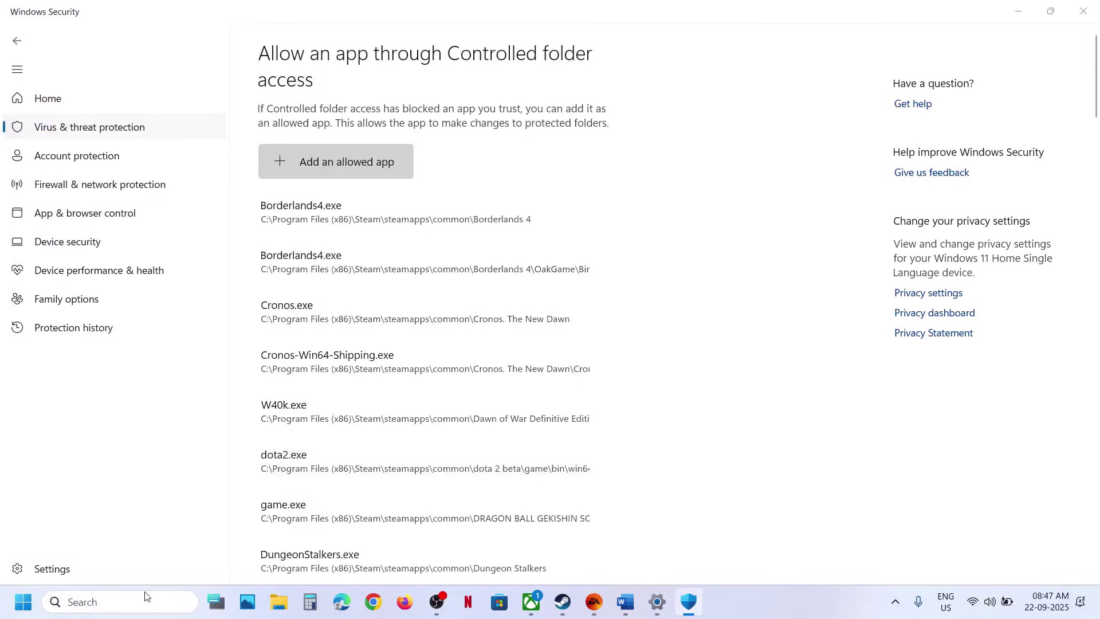
{"action": "type", "text": "control"}
{"action": "key", "text": "Return"}
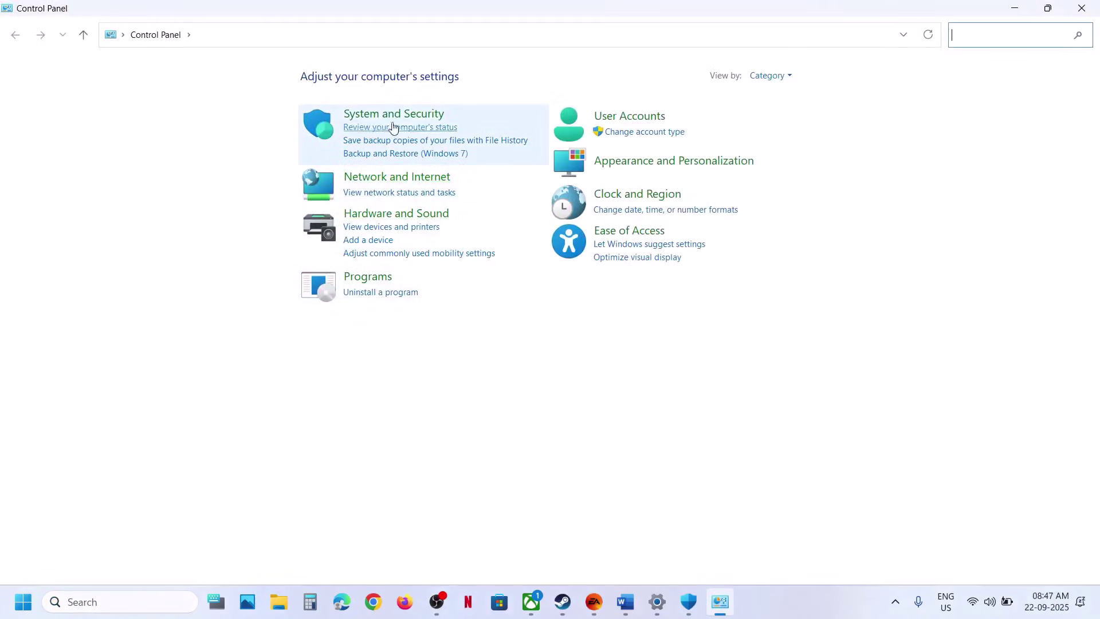
{"action": "left_click", "coordinate": [390, 114]}
{"action": "left_click", "coordinate": [305, 123]}
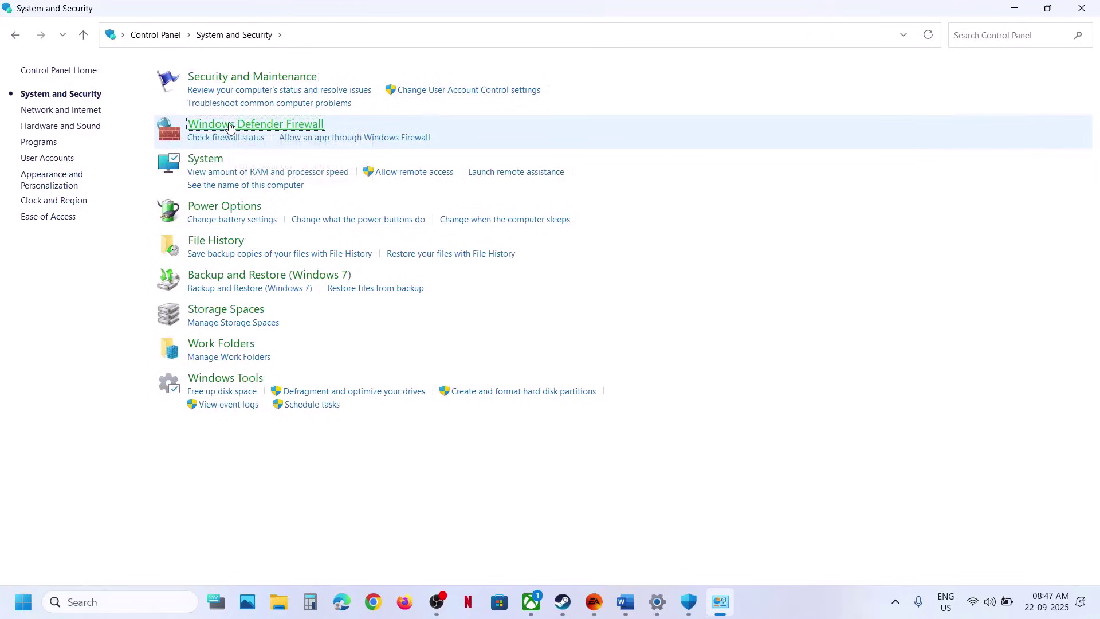
{"action": "left_click", "coordinate": [87, 111]}
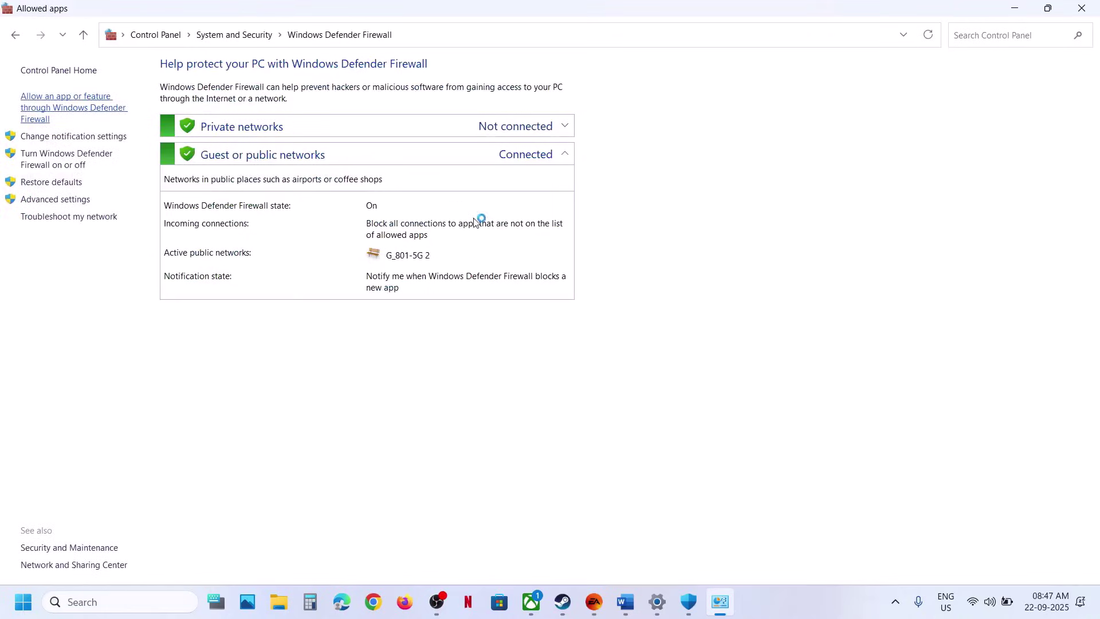
{"action": "left_click", "coordinate": [712, 114]}
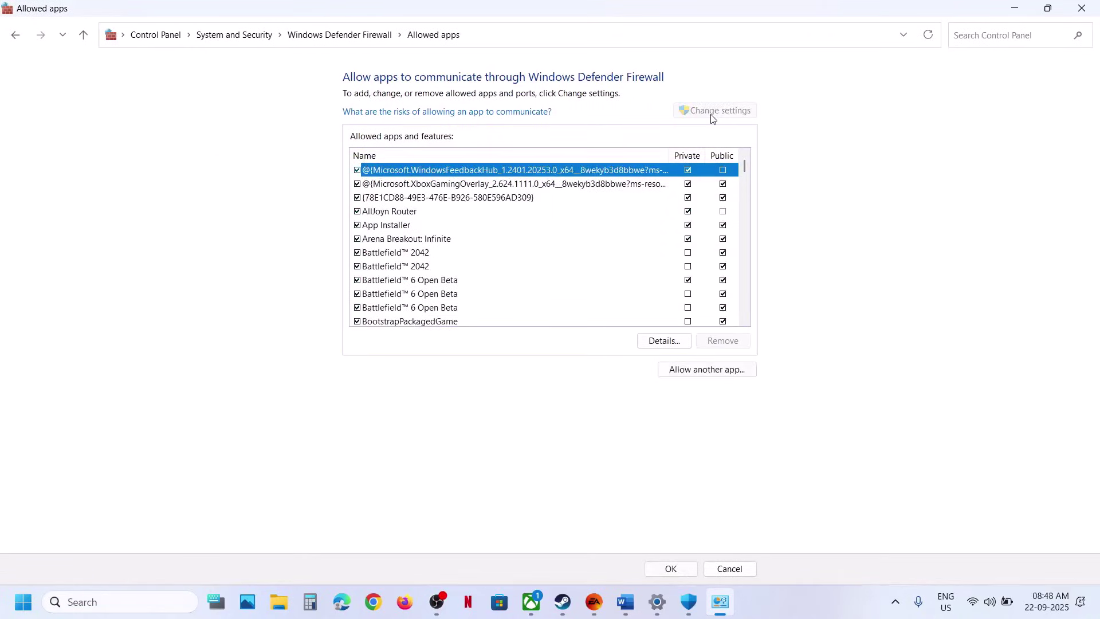
Step: Add EAAntiCheat.GameServiceLauncher from the EA SPORTS FC 26 folder to the firewall's allowed apps
{"action": "left_click", "coordinate": [707, 368]}
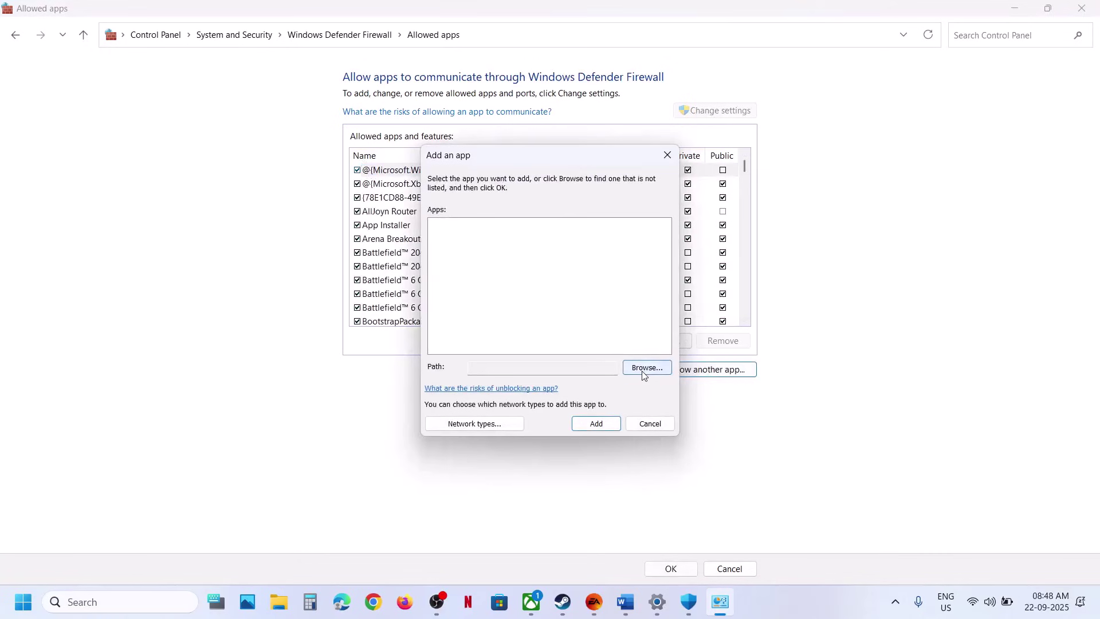
{"action": "left_click", "coordinate": [641, 370]}
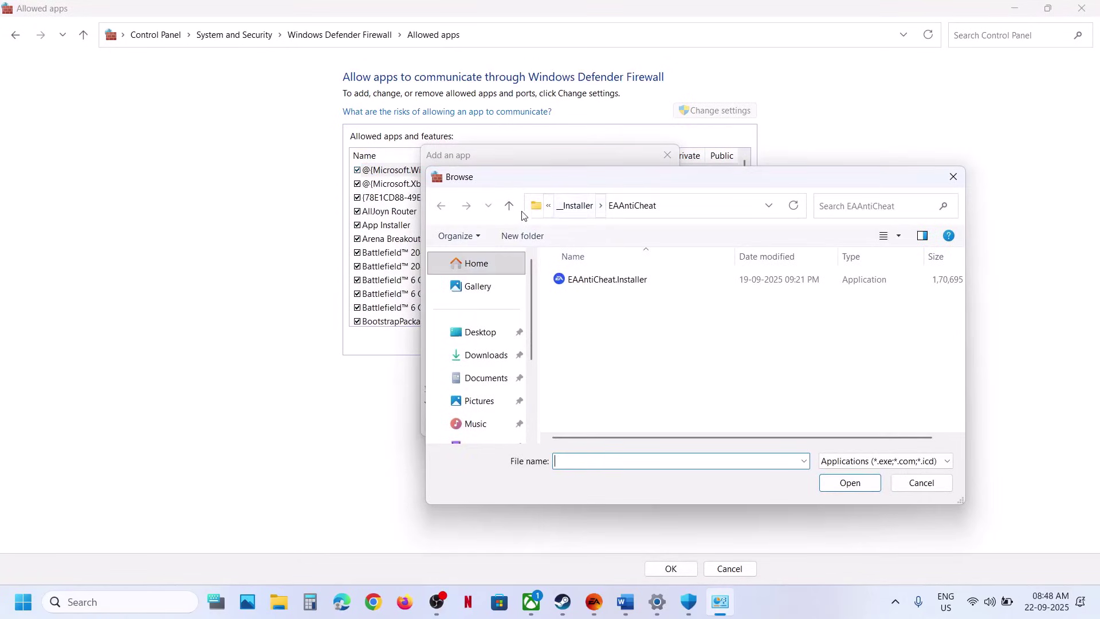
{"action": "left_click", "coordinate": [509, 207]}
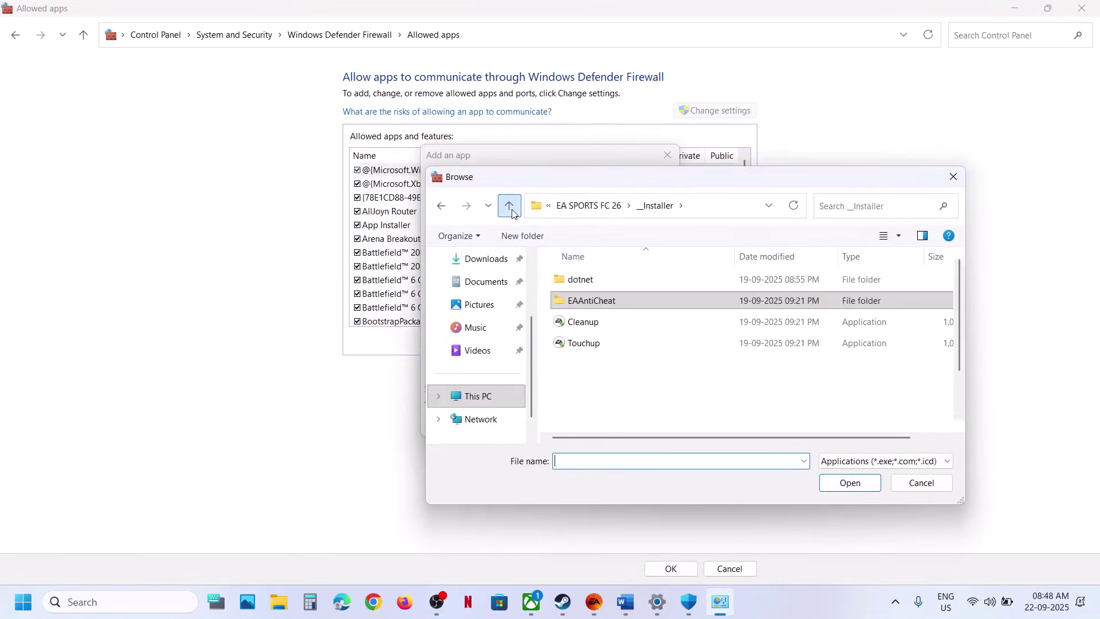
{"action": "left_click", "coordinate": [510, 208]}
{"action": "scroll", "coordinate": [636, 343], "scroll_direction": "down", "scroll_amount": 1}
{"action": "left_click", "coordinate": [595, 359]}
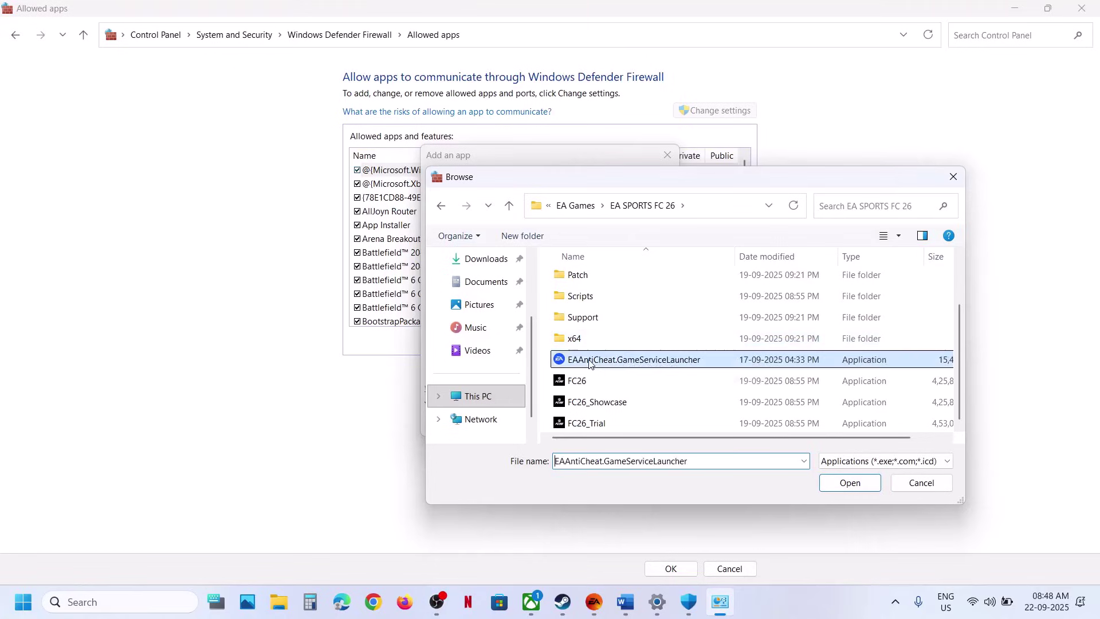
{"action": "left_click", "coordinate": [850, 482]}
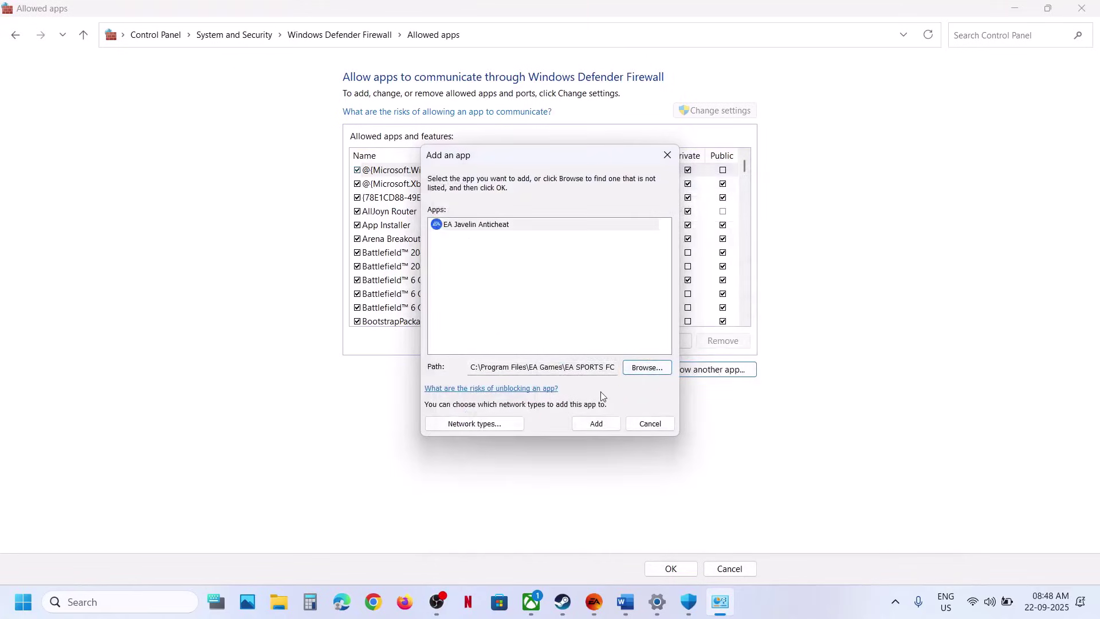
{"action": "left_click", "coordinate": [597, 424]}
Step: Add the FC26 application from the EA SPORTS FC 26 folder to the firewall's allowed apps
{"action": "left_click", "coordinate": [644, 353]}
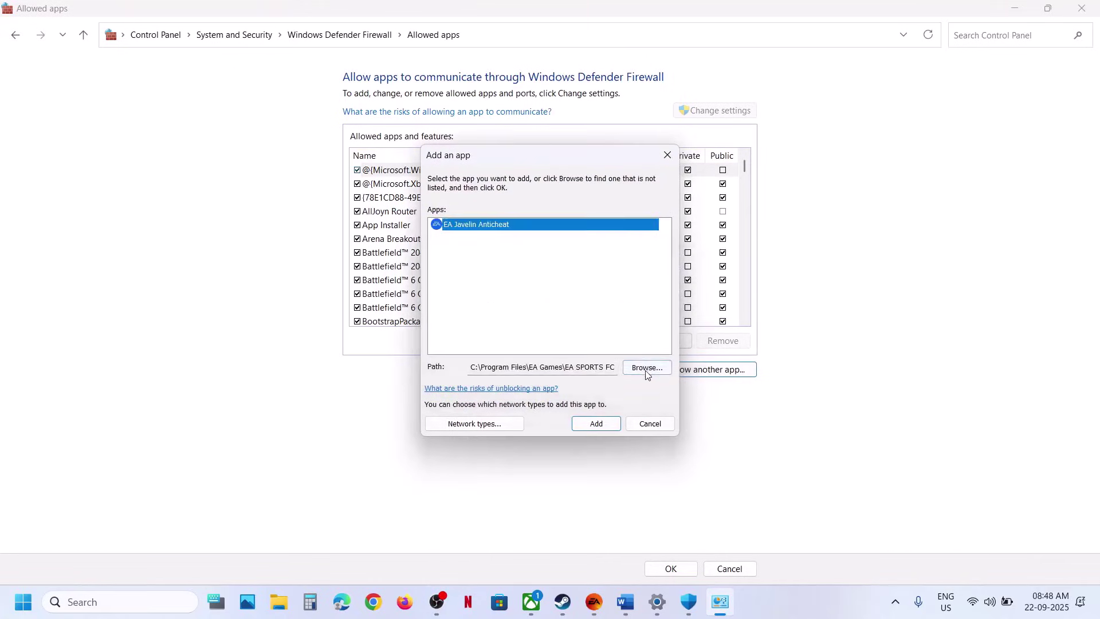
{"action": "left_click", "coordinate": [645, 368]}
{"action": "scroll", "coordinate": [647, 364], "scroll_direction": "down", "scroll_amount": 2}
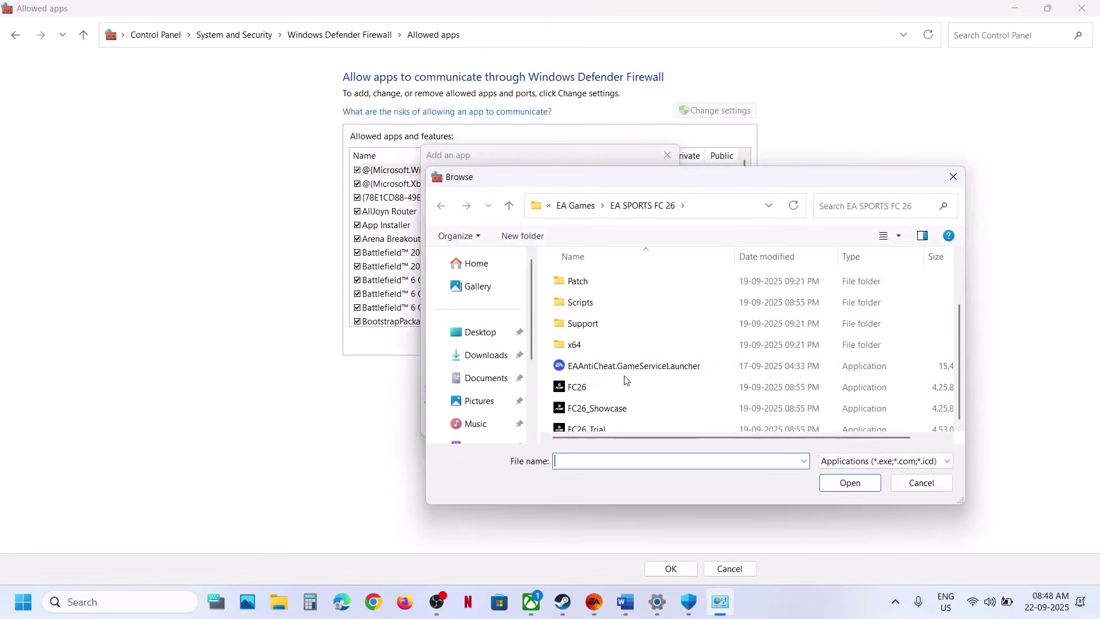
{"action": "left_click", "coordinate": [587, 388]}
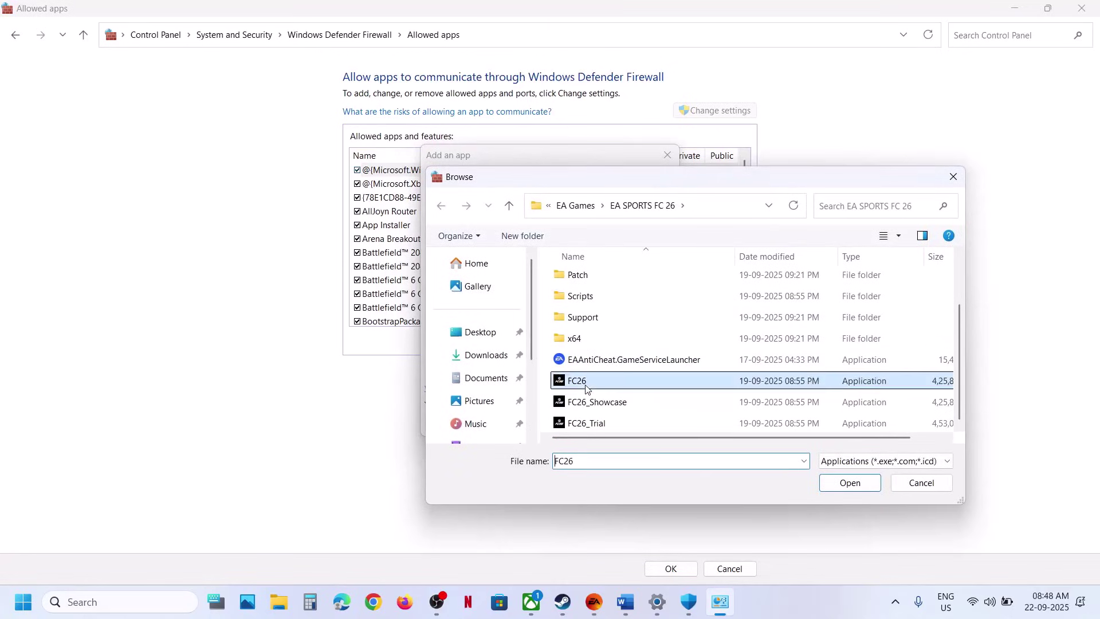
{"action": "left_click", "coordinate": [850, 482]}
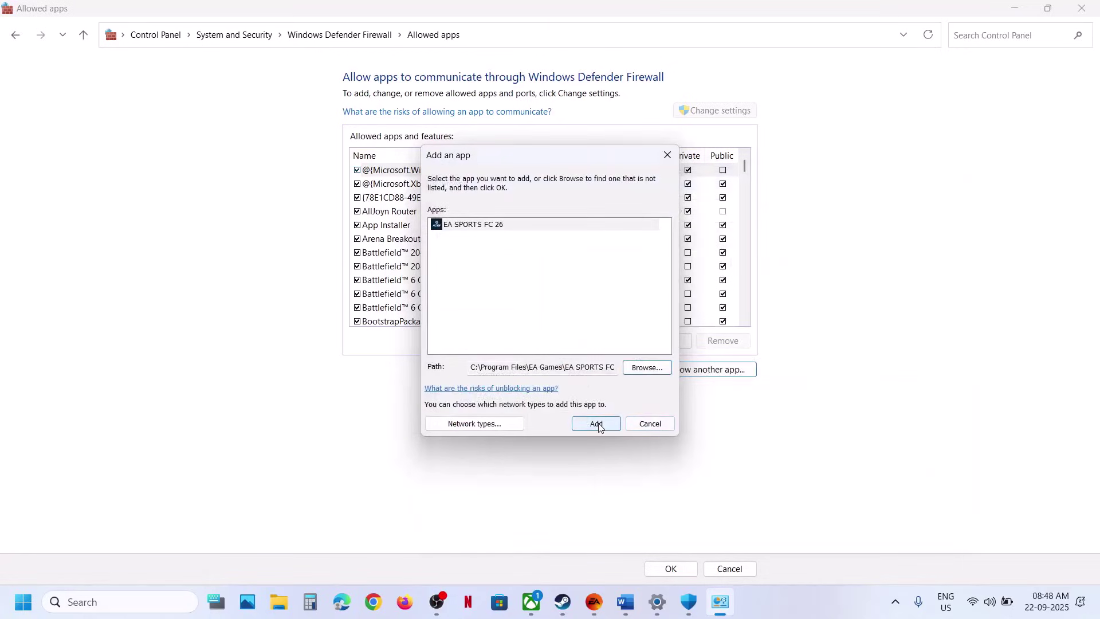
{"action": "left_click", "coordinate": [598, 425]}
Step: Try to add another EA SPORTS FC 26 executable from the game folder to the firewall's allowed apps
{"action": "left_click", "coordinate": [639, 363]}
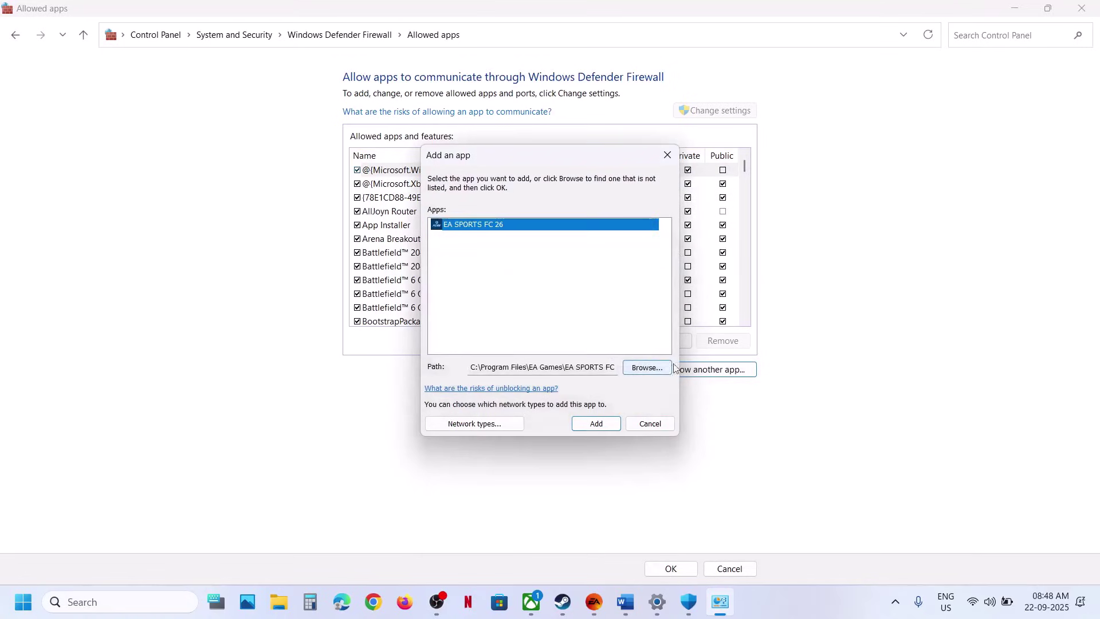
{"action": "left_click", "coordinate": [646, 367]}
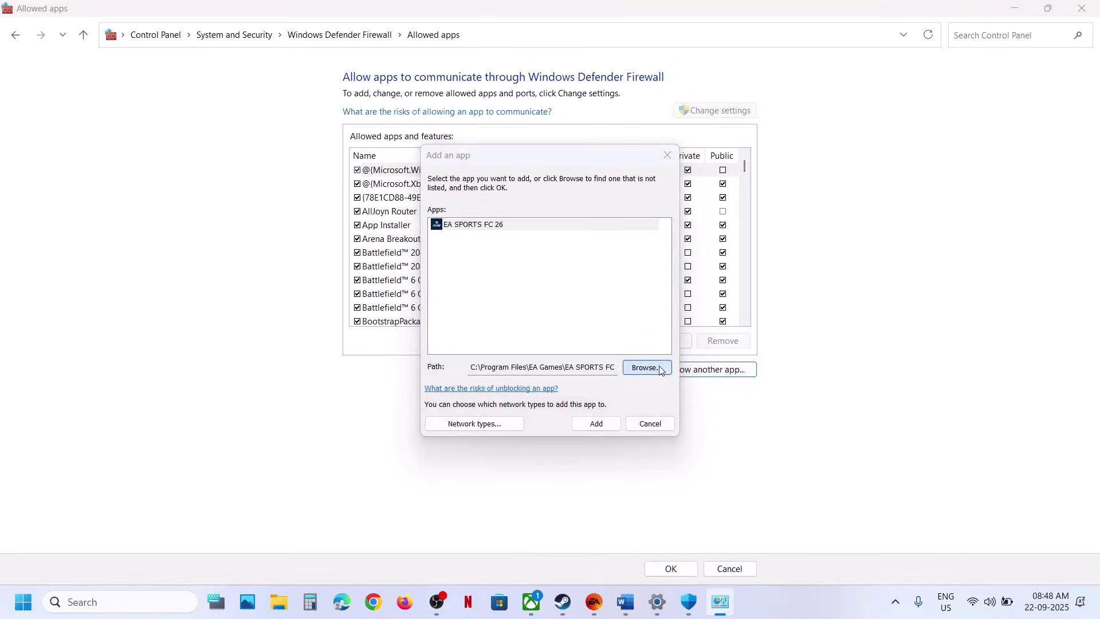
{"action": "scroll", "coordinate": [626, 344], "scroll_direction": "down", "scroll_amount": 2}
{"action": "double_click", "coordinate": [600, 404]}
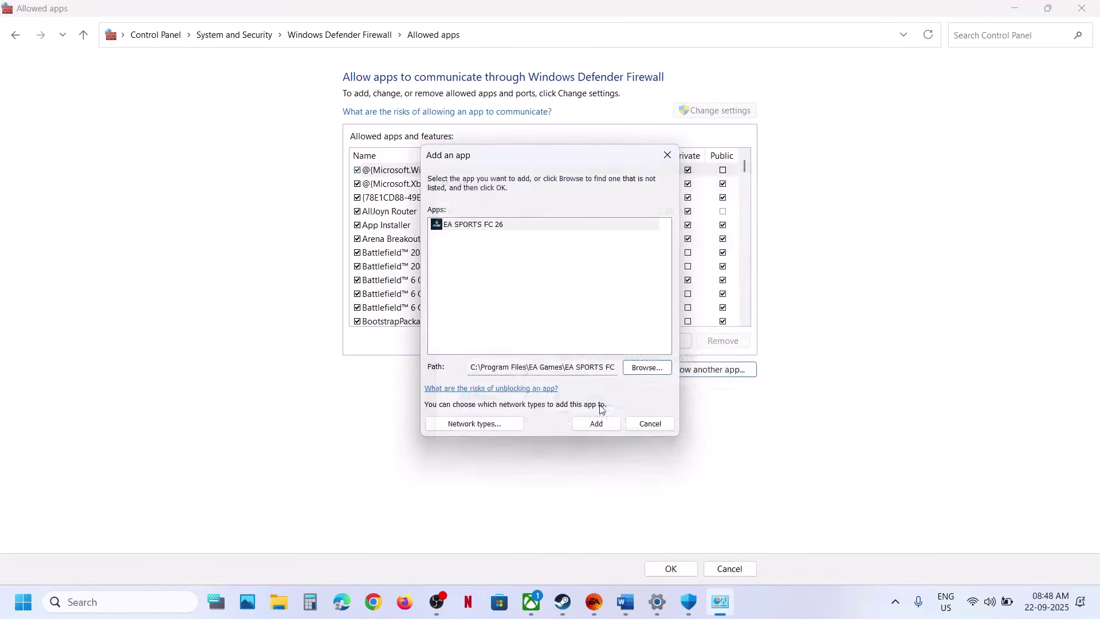
{"action": "left_click", "coordinate": [592, 424]}
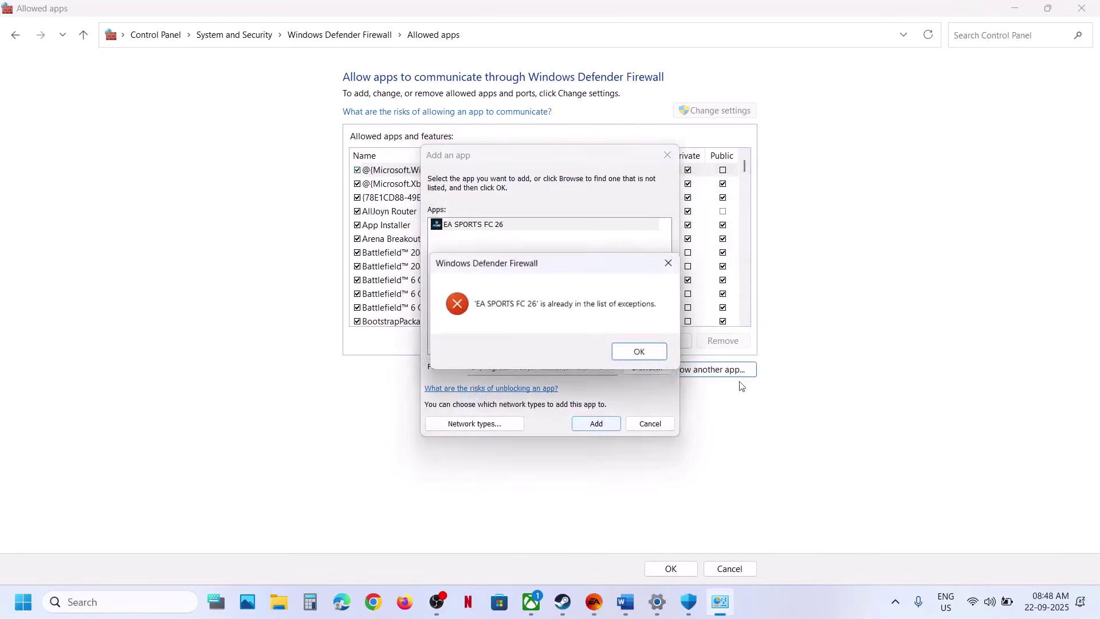
{"action": "left_click", "coordinate": [643, 352]}
Step: Try to add the next EA SPORTS FC 26 executable in the game folder to the firewall's allowed apps
{"action": "left_click", "coordinate": [648, 367]}
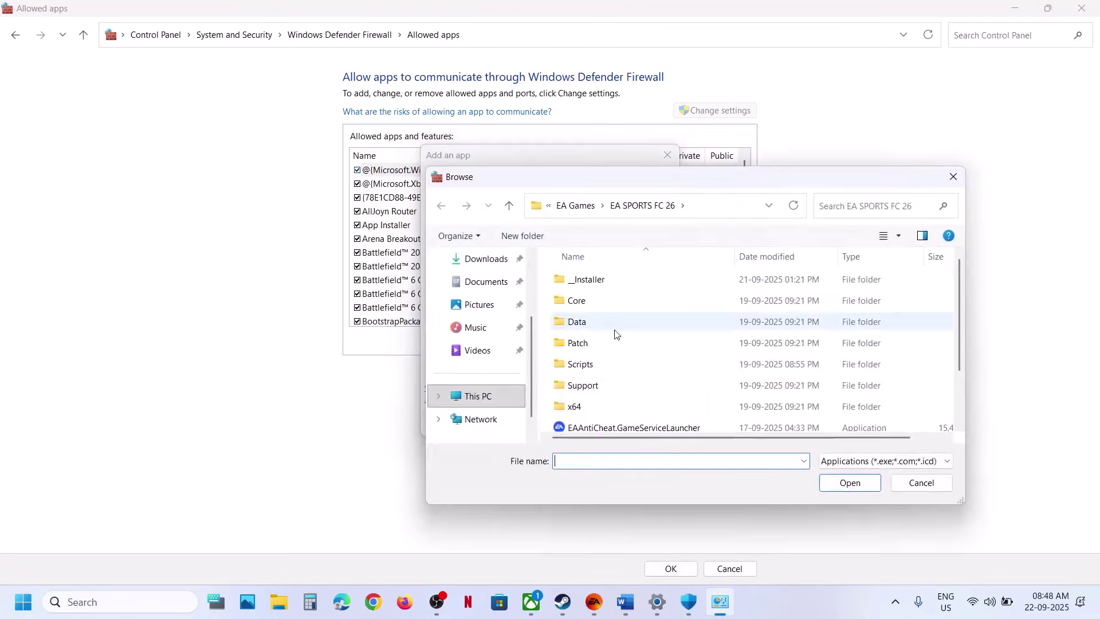
{"action": "scroll", "coordinate": [614, 335], "scroll_direction": "down", "scroll_amount": 2}
{"action": "double_click", "coordinate": [603, 427]}
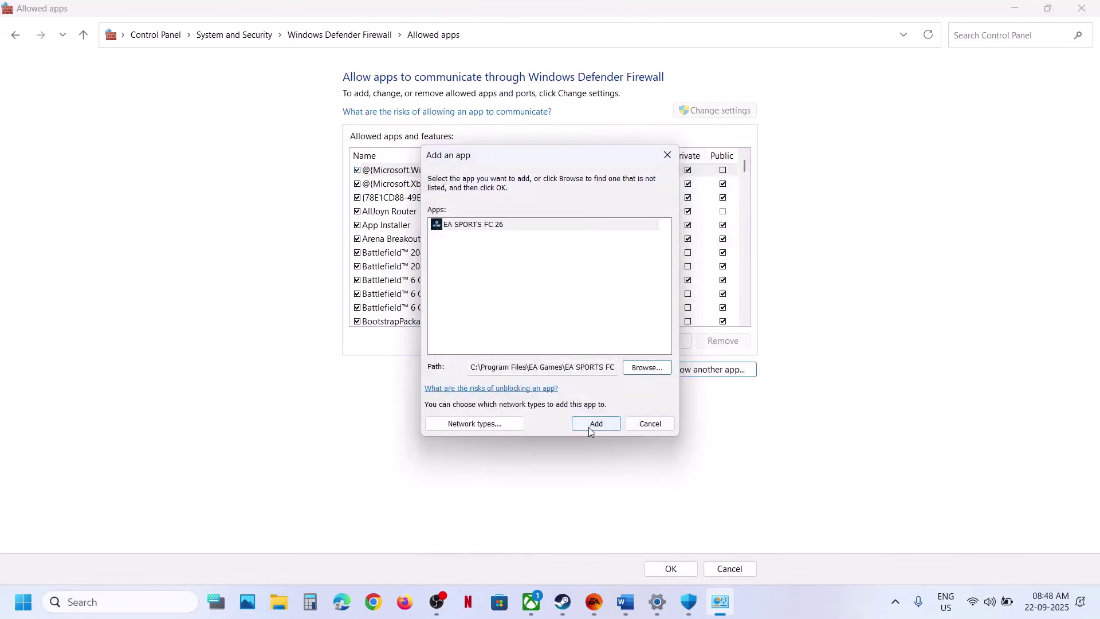
{"action": "left_click", "coordinate": [592, 425]}
{"action": "left_click", "coordinate": [630, 356]}
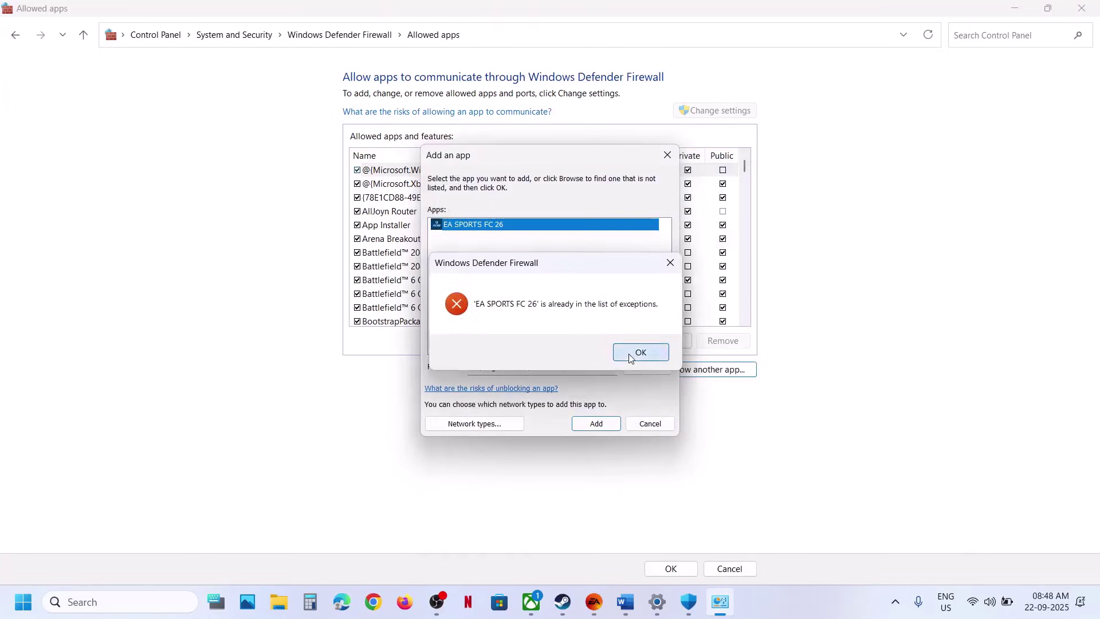
Step: Try to add EAAntiCheat.Installer from the game's __Installer\EAAntiCheat folder to the firewall's allowed apps, and leave the app-adding dialog
{"action": "left_click", "coordinate": [645, 367]}
{"action": "double_click", "coordinate": [599, 281]}
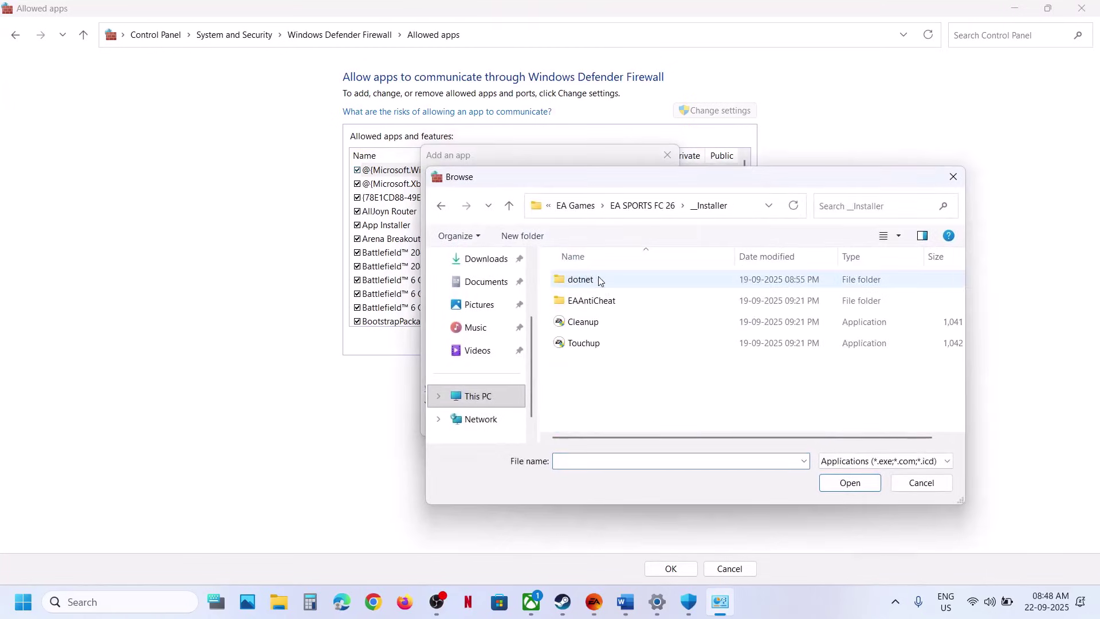
{"action": "double_click", "coordinate": [598, 300]}
{"action": "left_click", "coordinate": [596, 281]}
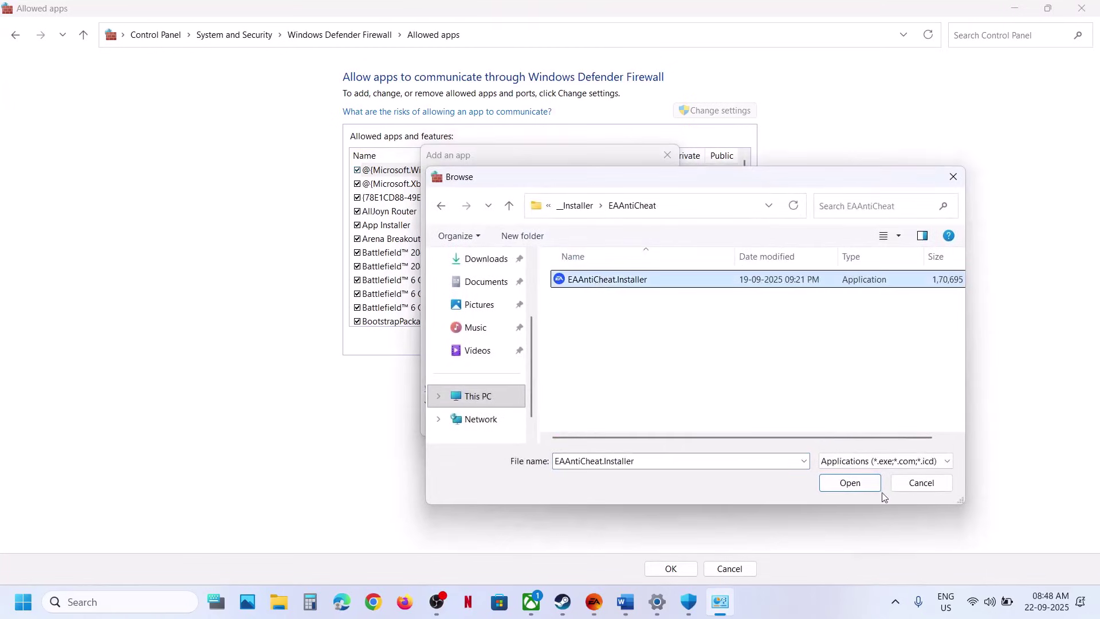
{"action": "left_click", "coordinate": [850, 482]}
{"action": "left_click", "coordinate": [596, 424]}
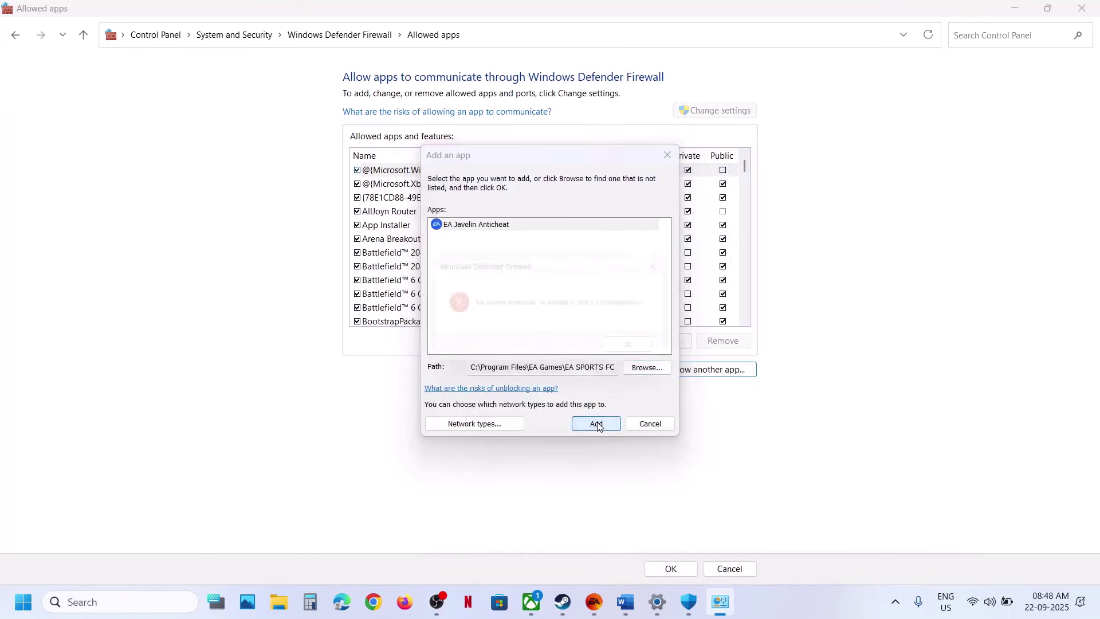
{"action": "left_click", "coordinate": [632, 352]}
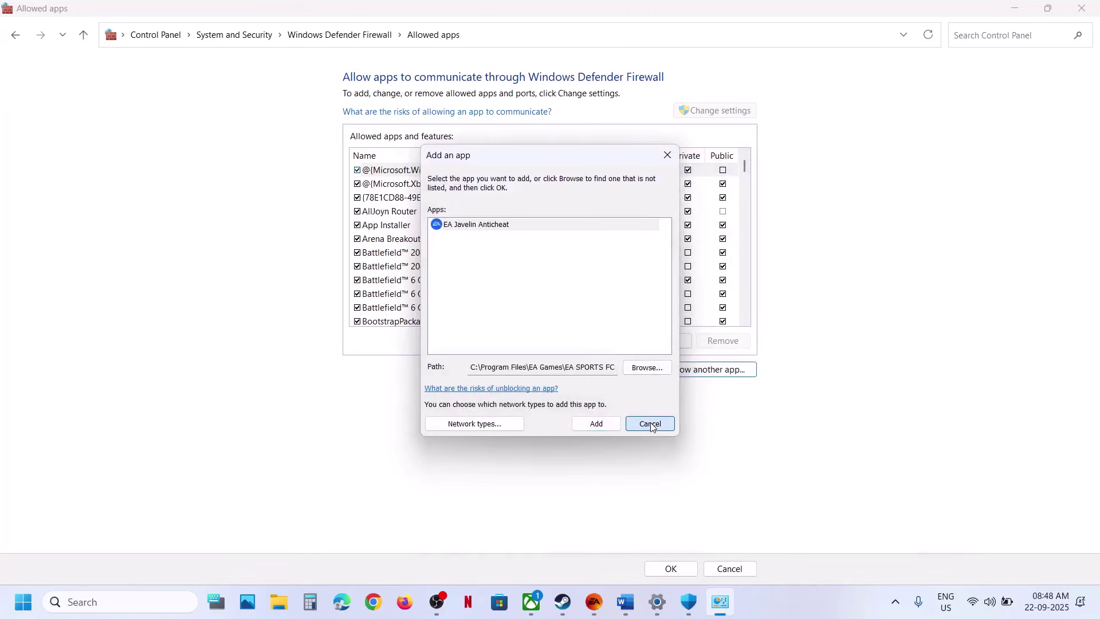
{"action": "left_click", "coordinate": [650, 423]}
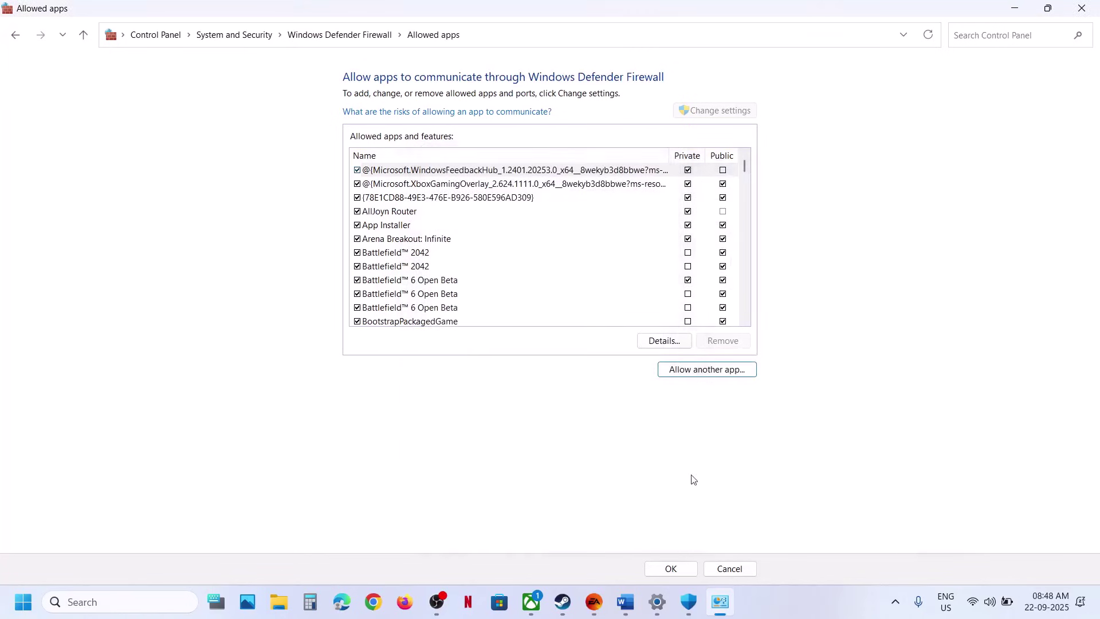
Step: Switch to the Word notes and read Step 1 on allowing the game exe and Step 2 on renaming the settings folder
{"action": "left_click", "coordinate": [630, 612]}
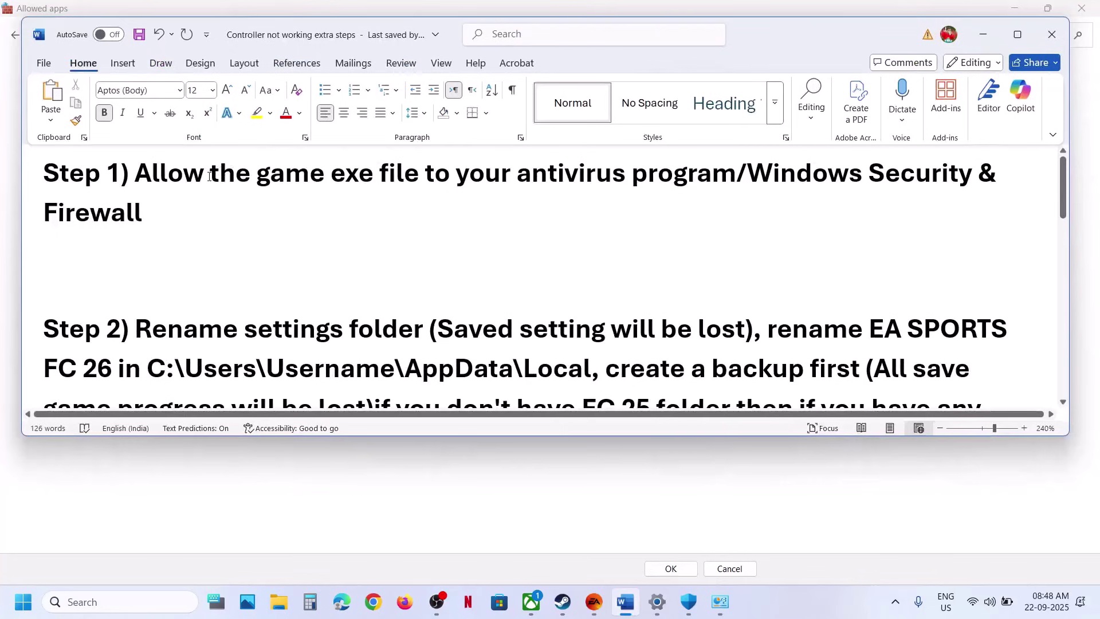
{"action": "left_click_drag", "start_coordinate": [222, 175], "coordinate": [592, 186]}
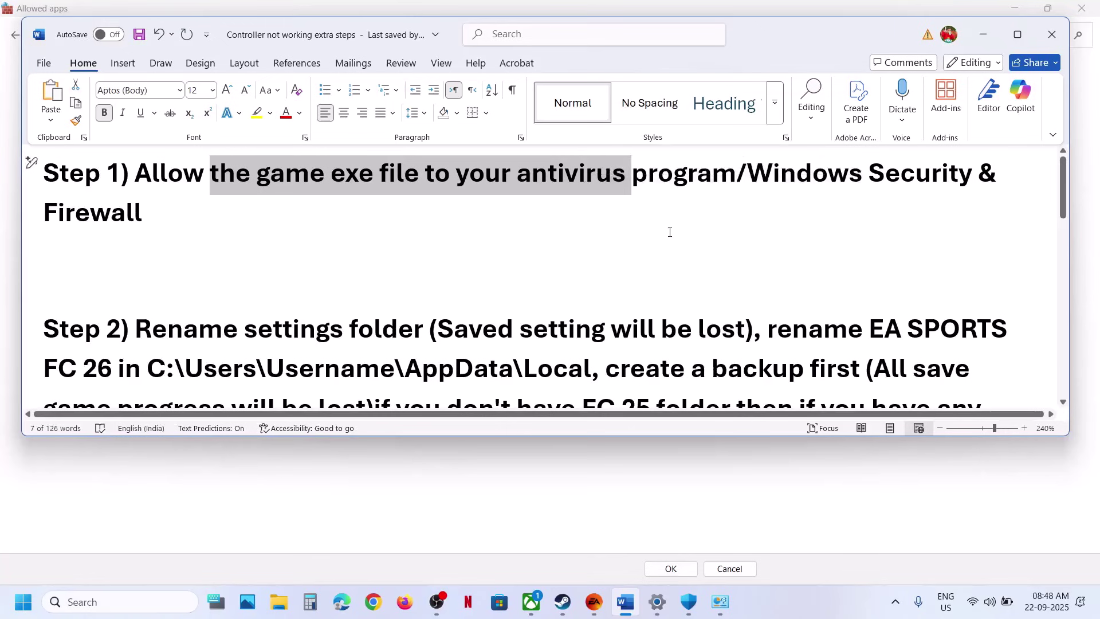
{"action": "scroll", "coordinate": [469, 270], "scroll_direction": "down", "scroll_amount": 3}
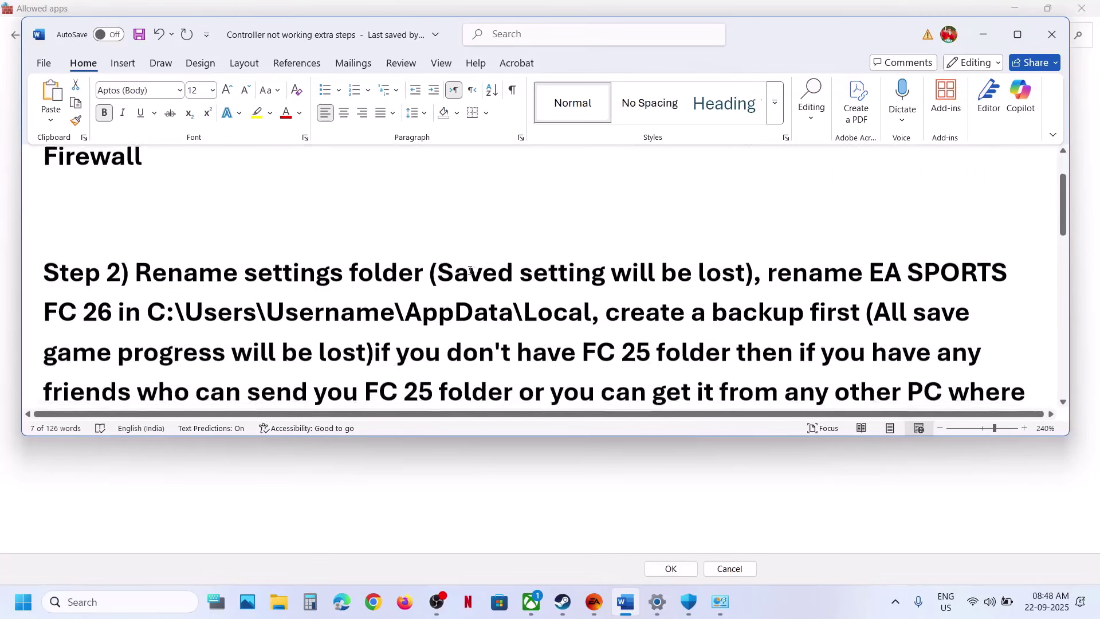
{"action": "left_click_drag", "start_coordinate": [147, 225], "coordinate": [788, 224]}
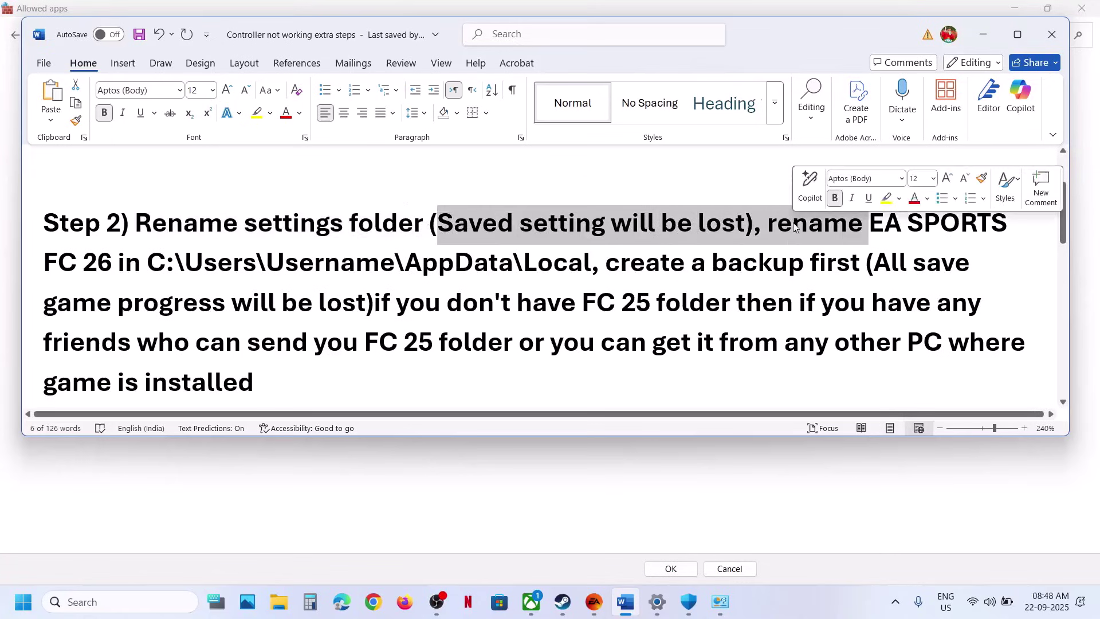
Step: Switch to File Explorer and open the current user's profile folder under C:\Users
{"action": "left_click", "coordinate": [287, 592]}
{"action": "left_click", "coordinate": [51, 346]}
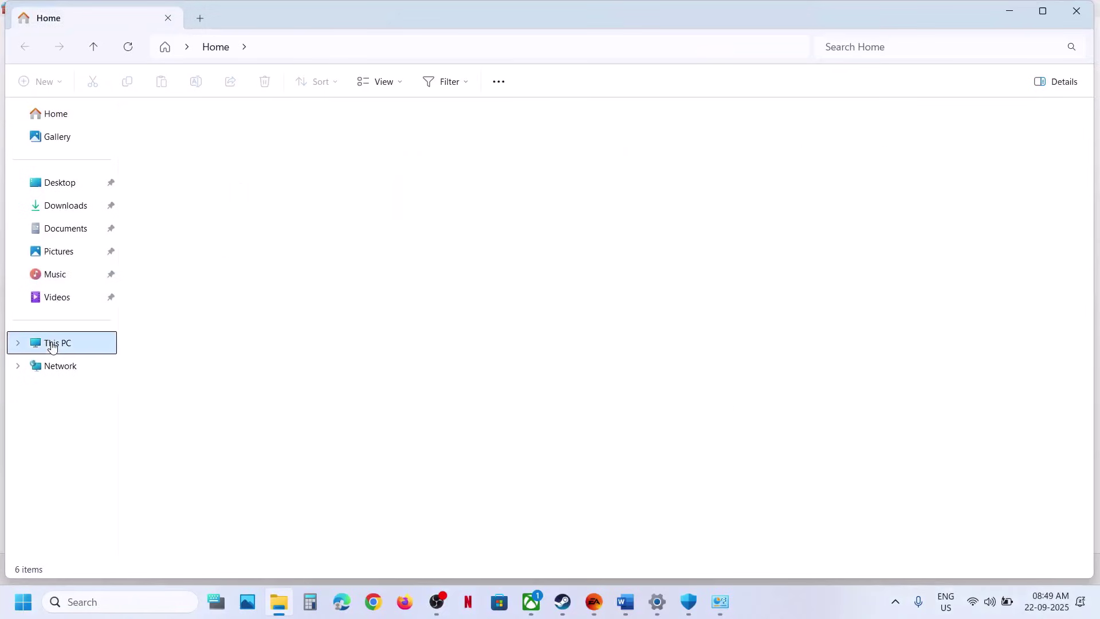
{"action": "double_click", "coordinate": [237, 135]}
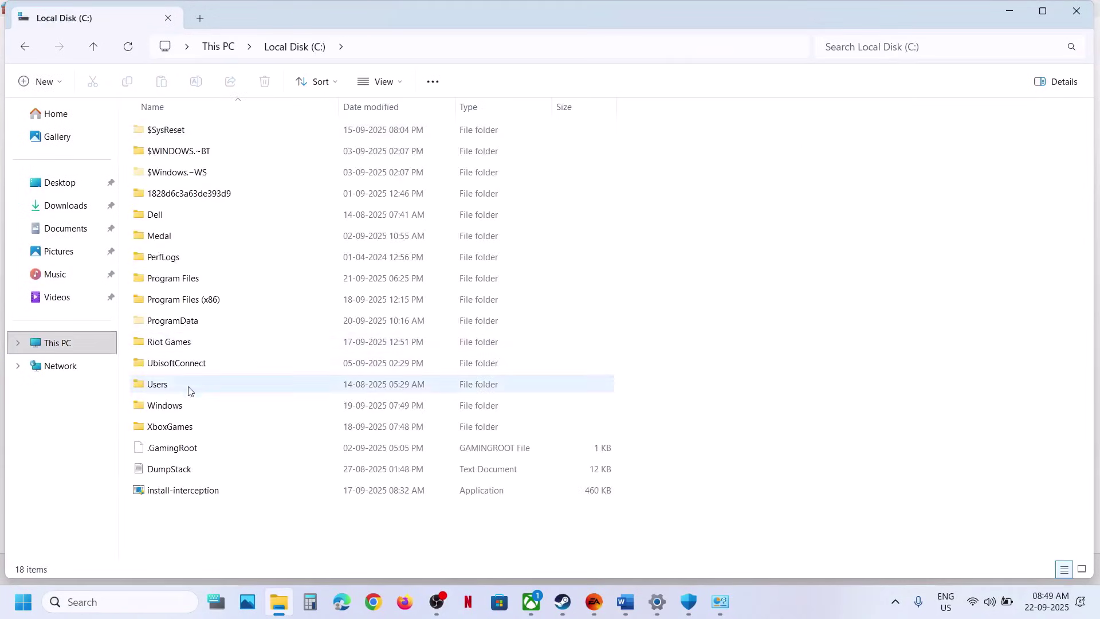
{"action": "double_click", "coordinate": [190, 390]}
{"action": "double_click", "coordinate": [175, 129]}
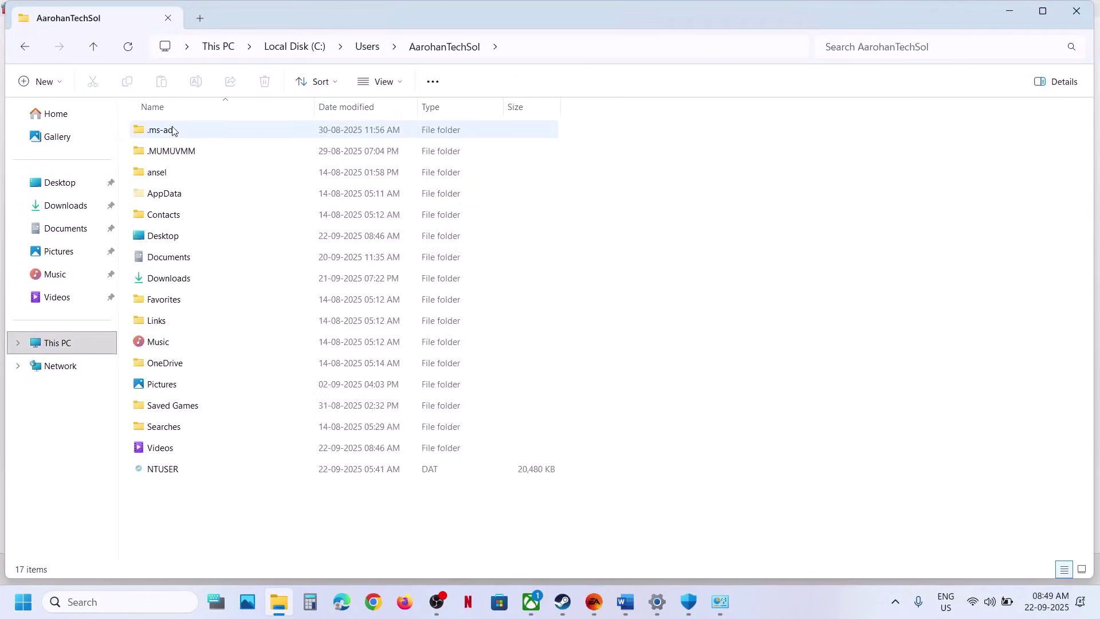
Step: Check that File Explorer is set to show hidden items so the AppData folder is accessible
{"action": "left_click", "coordinate": [167, 193]}
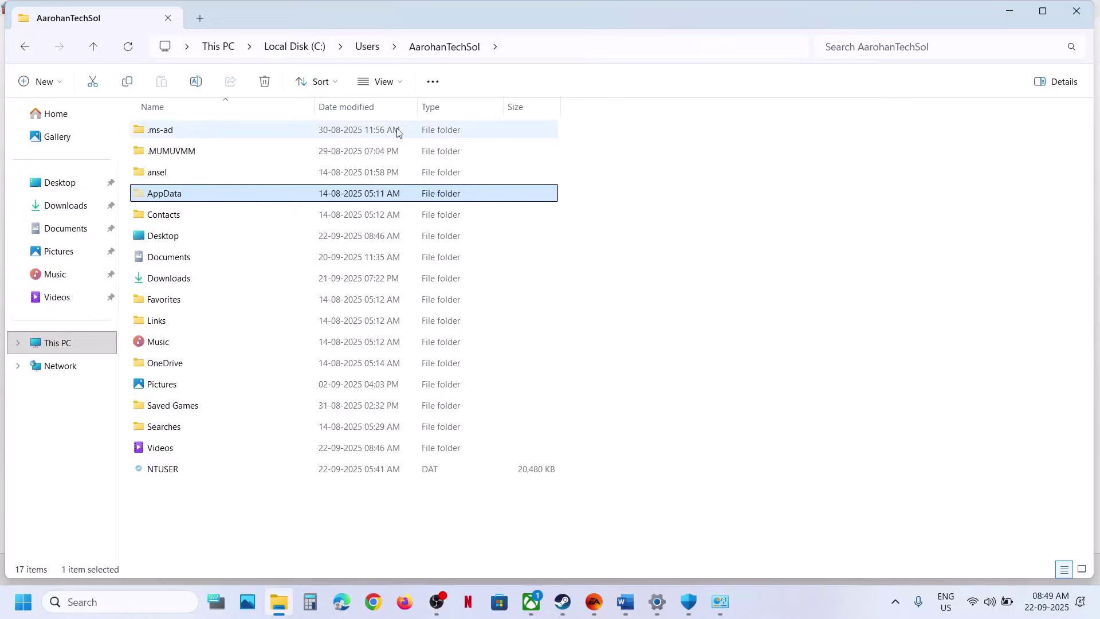
{"action": "left_click", "coordinate": [400, 86]}
{"action": "mouse_move", "coordinate": [391, 349]}
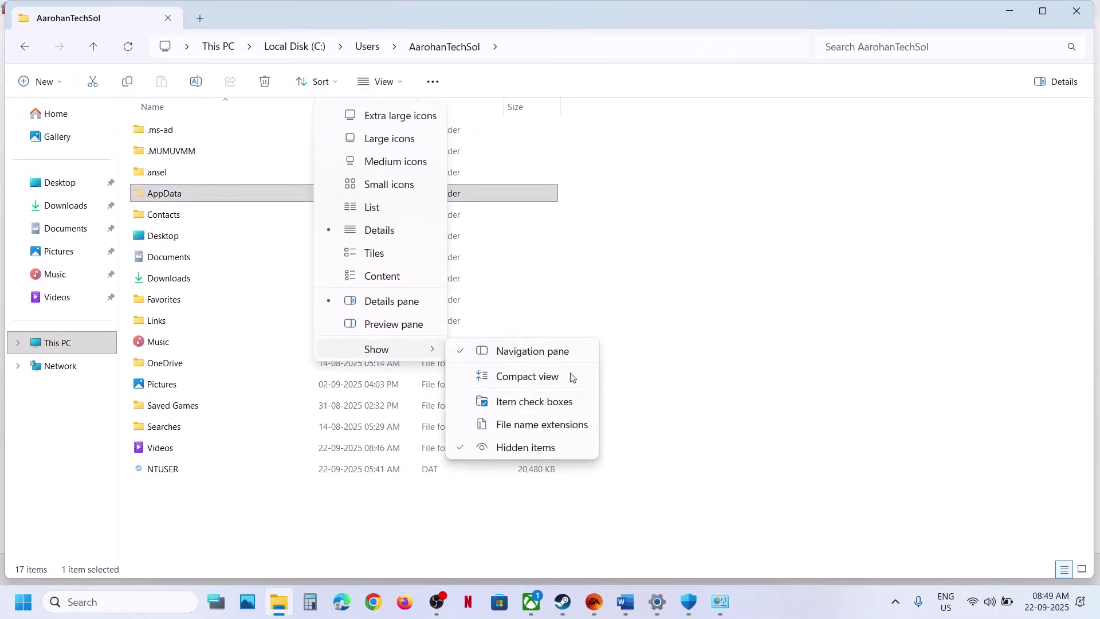
{"action": "left_click", "coordinate": [235, 198]}
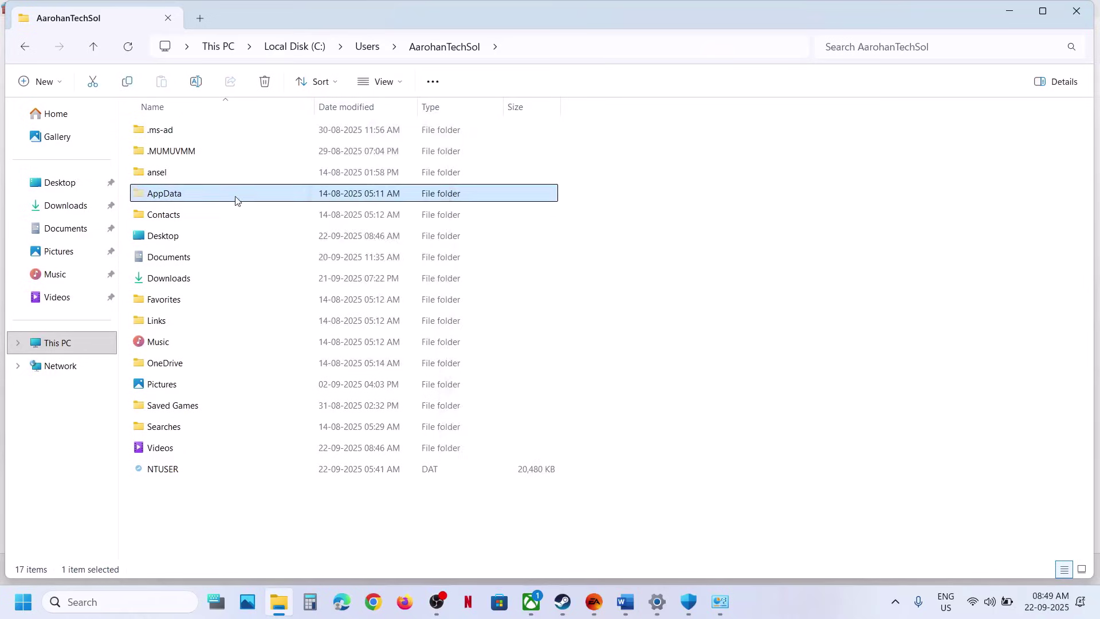
Step: Open the EA SPORTS FC 26 folder inside AppData\Local
{"action": "double_click", "coordinate": [235, 198]}
{"action": "double_click", "coordinate": [171, 139]}
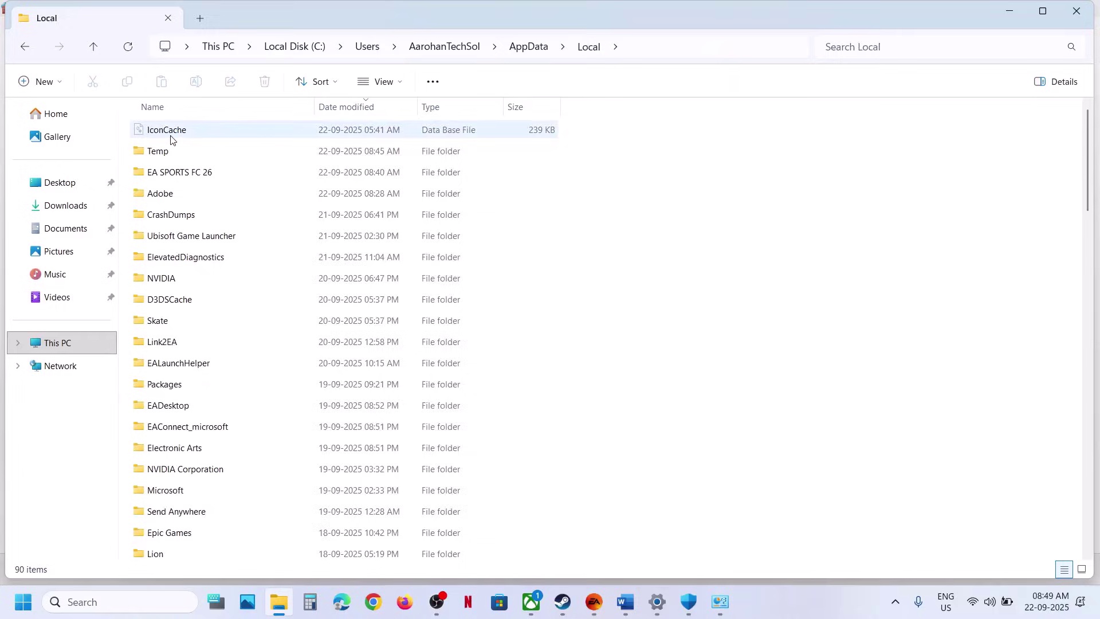
{"action": "left_click", "coordinate": [193, 178]}
{"action": "double_click", "coordinate": [189, 177]}
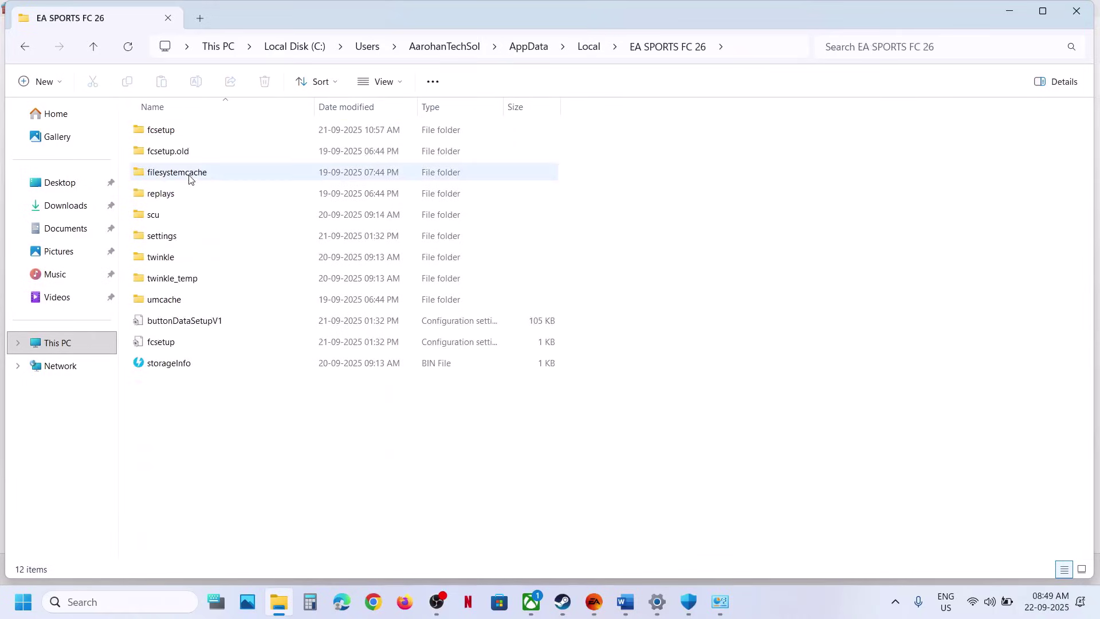
Step: Back up the settings folder by copying it to the desktop, and place the copy near the middle of the desktop
{"action": "left_click", "coordinate": [167, 243]}
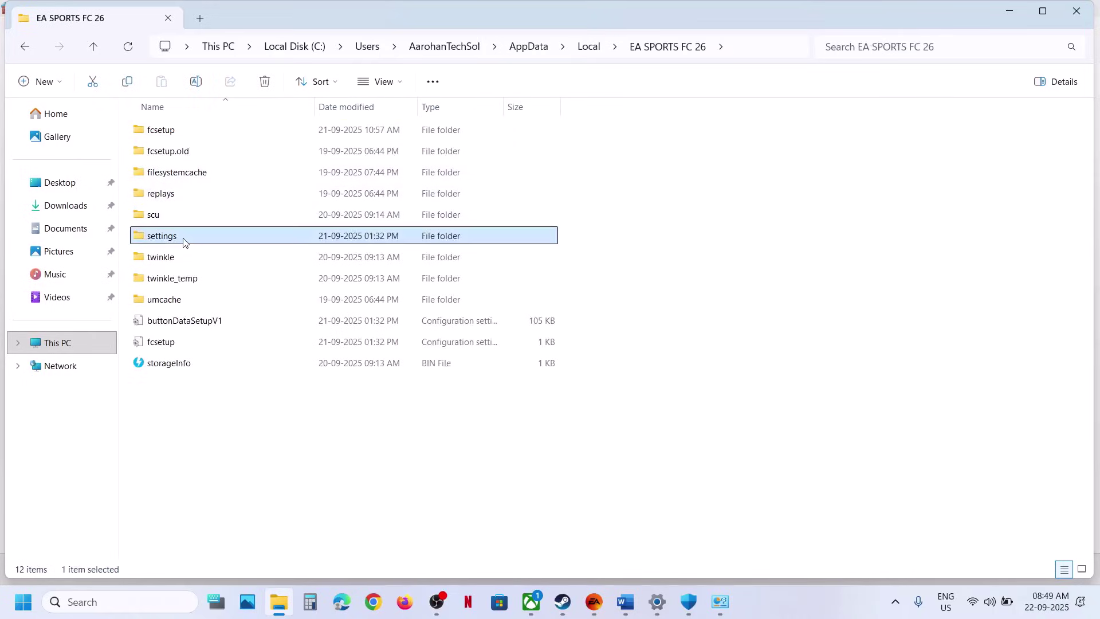
{"action": "right_click", "coordinate": [183, 242]}
{"action": "left_click", "coordinate": [309, 212]}
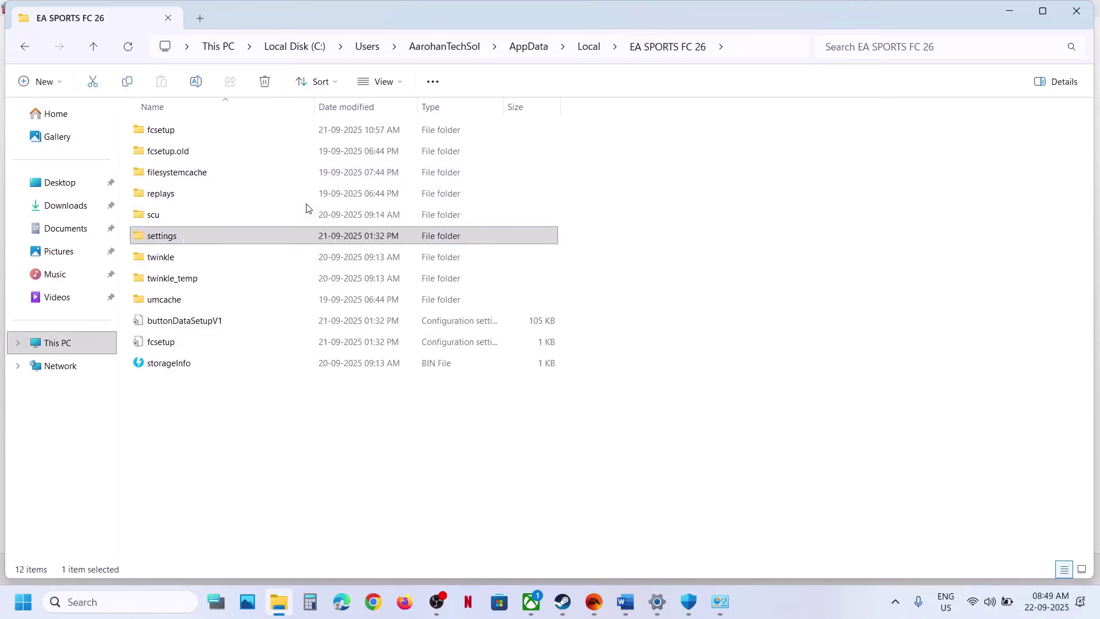
{"action": "left_click", "coordinate": [230, 239]}
{"action": "right_click", "coordinate": [229, 239]}
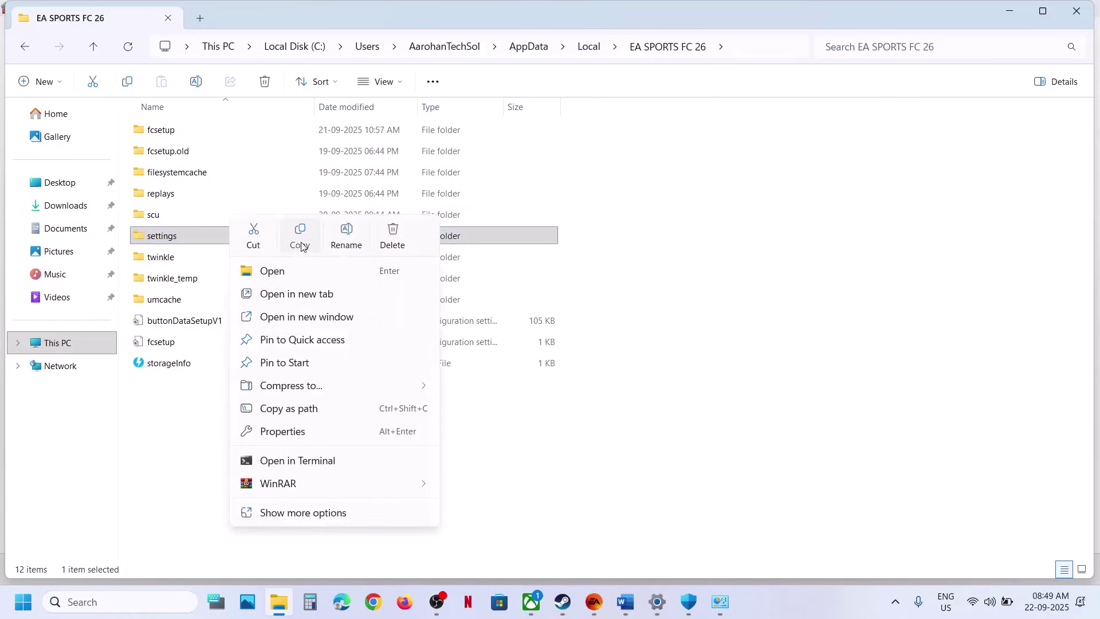
{"action": "left_click", "coordinate": [302, 246]}
{"action": "key", "text": "super+d"}
{"action": "key", "text": "ctrl+v"}
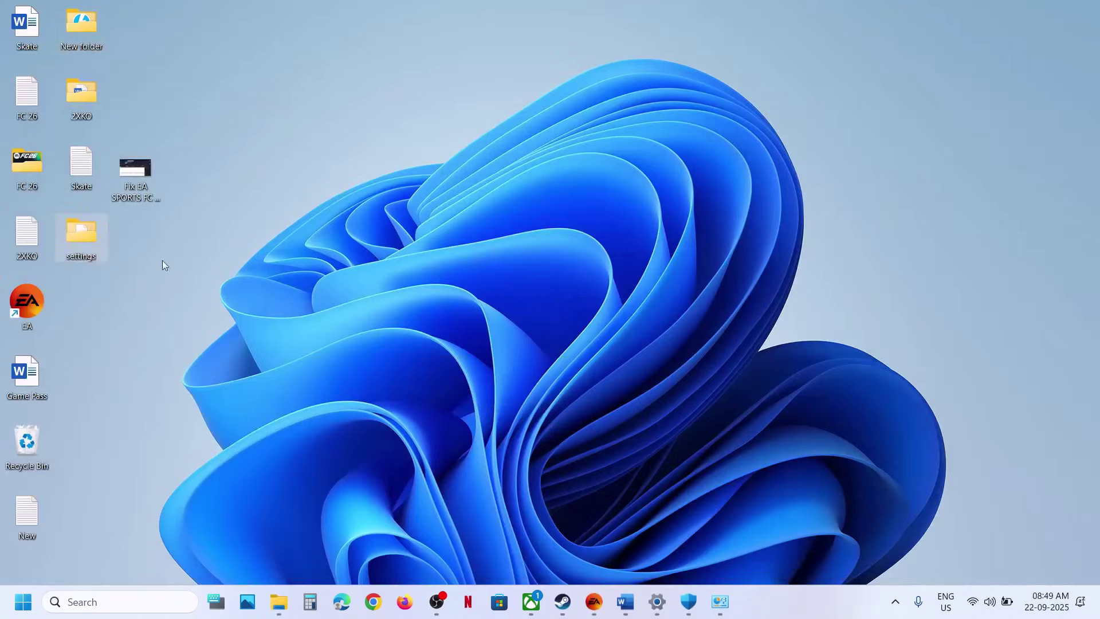
{"action": "left_click_drag", "start_coordinate": [69, 236], "coordinate": [504, 320]}
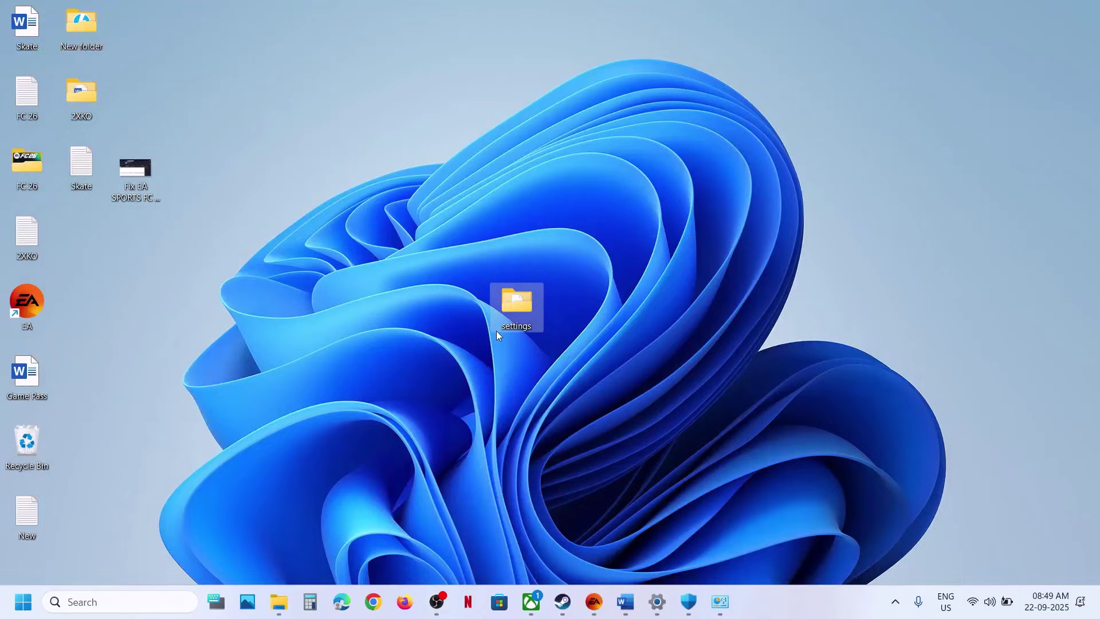
Step: Return to the EA SPORTS FC 26 folder and rename the original settings folder as settings.old
{"action": "key", "text": "super+d"}
{"action": "right_click", "coordinate": [174, 240]}
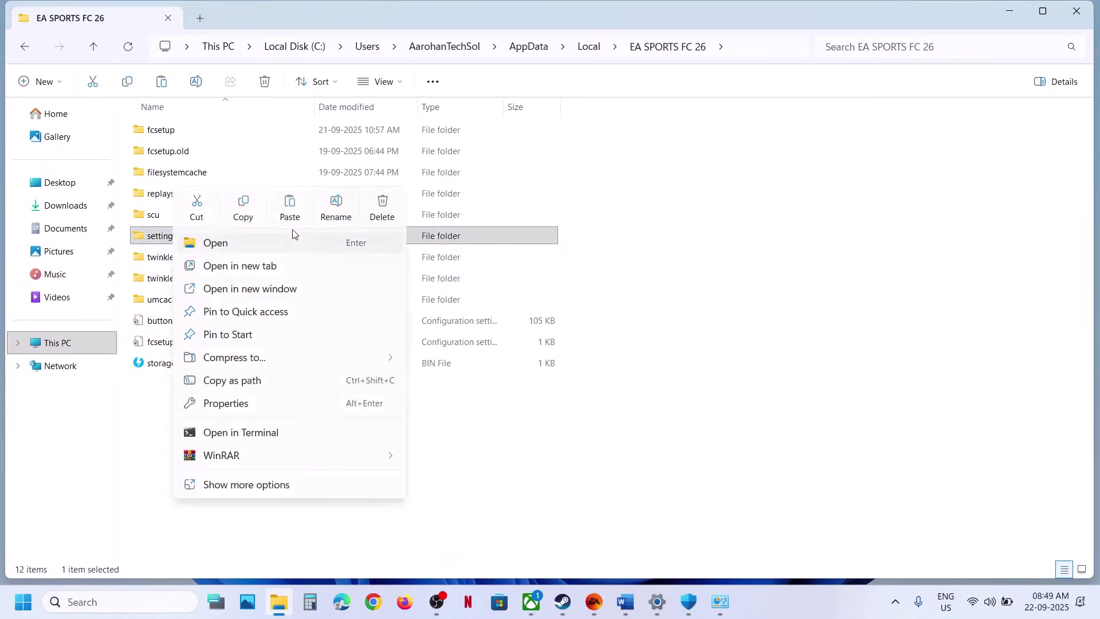
{"action": "left_click", "coordinate": [338, 206]}
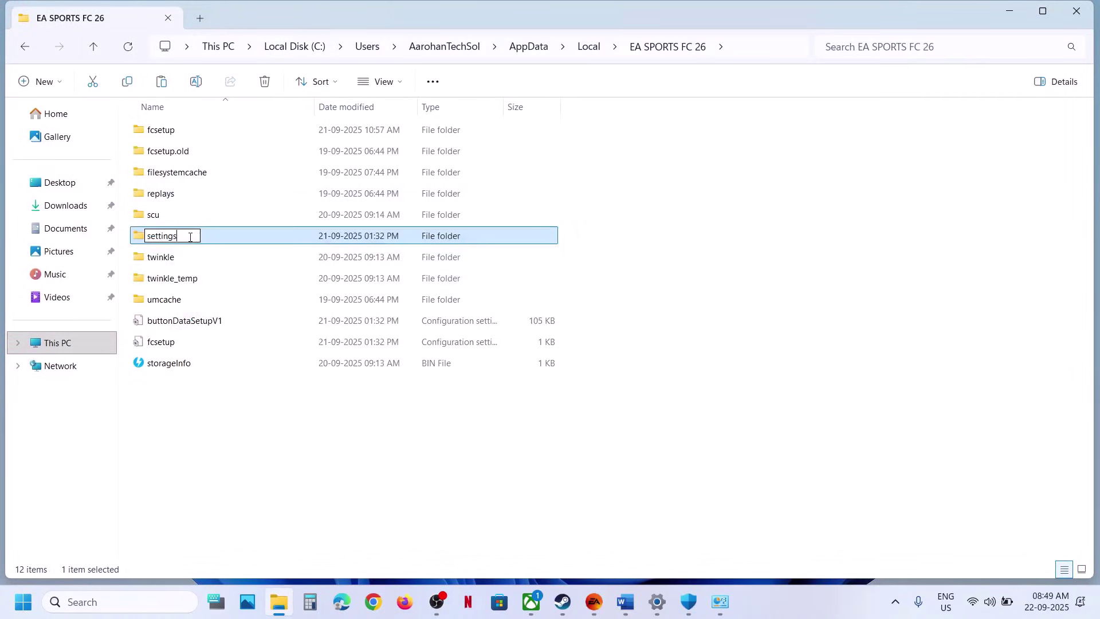
{"action": "type", "text": ".old"}
{"action": "left_click", "coordinate": [324, 481]}
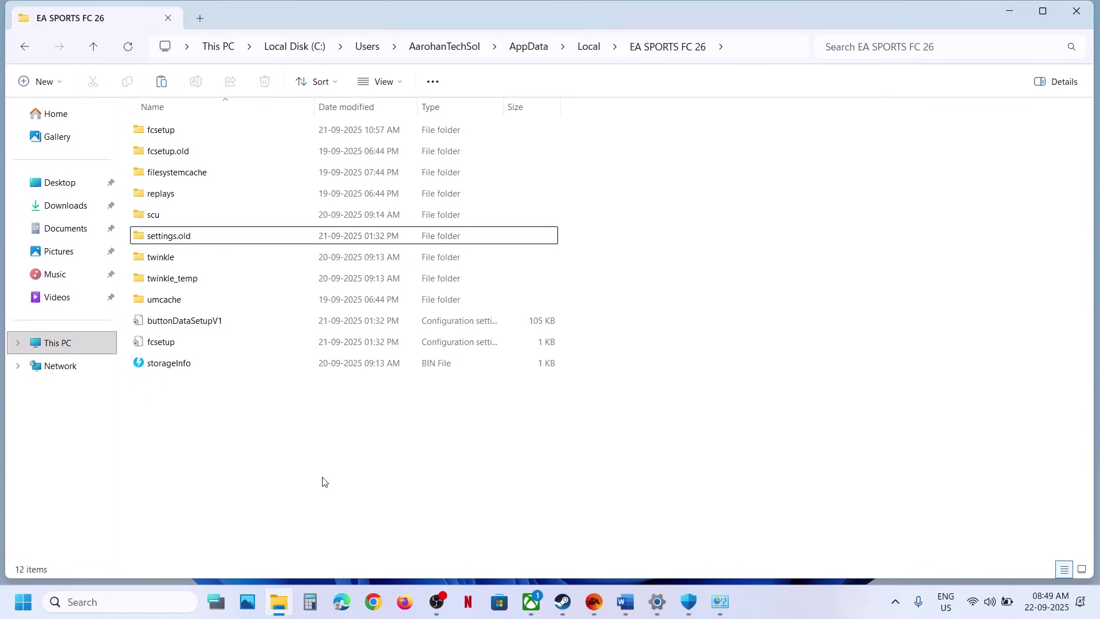
Step: Return to the Word notes and highlight Step 2's save-progress warning and its advice to create a backup
{"action": "left_click", "coordinate": [626, 602]}
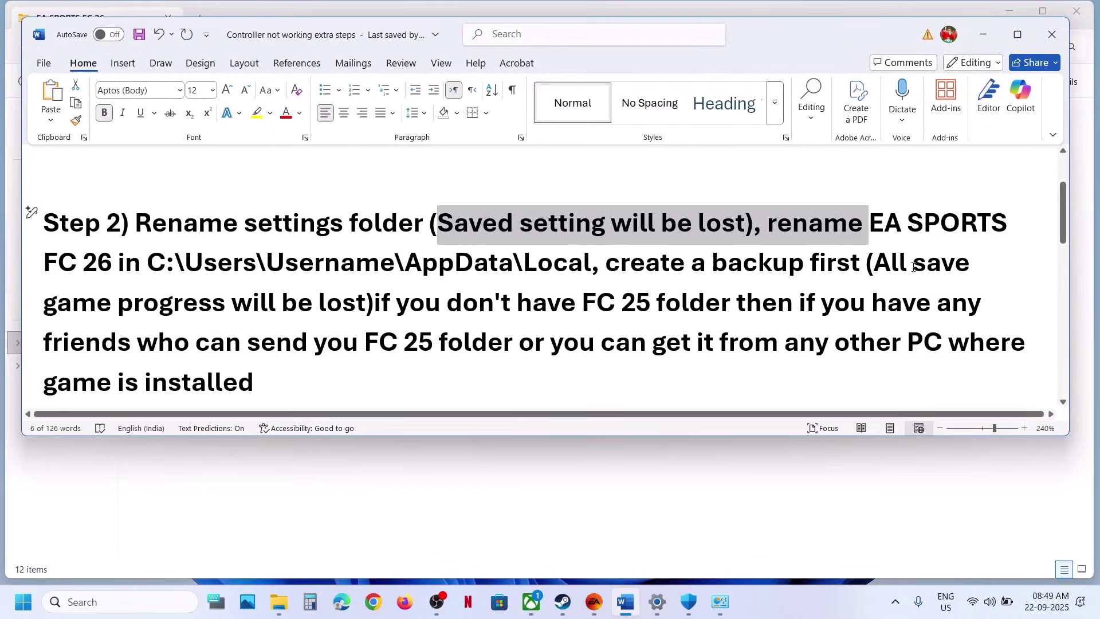
{"action": "left_click_drag", "start_coordinate": [874, 266], "coordinate": [367, 300]}
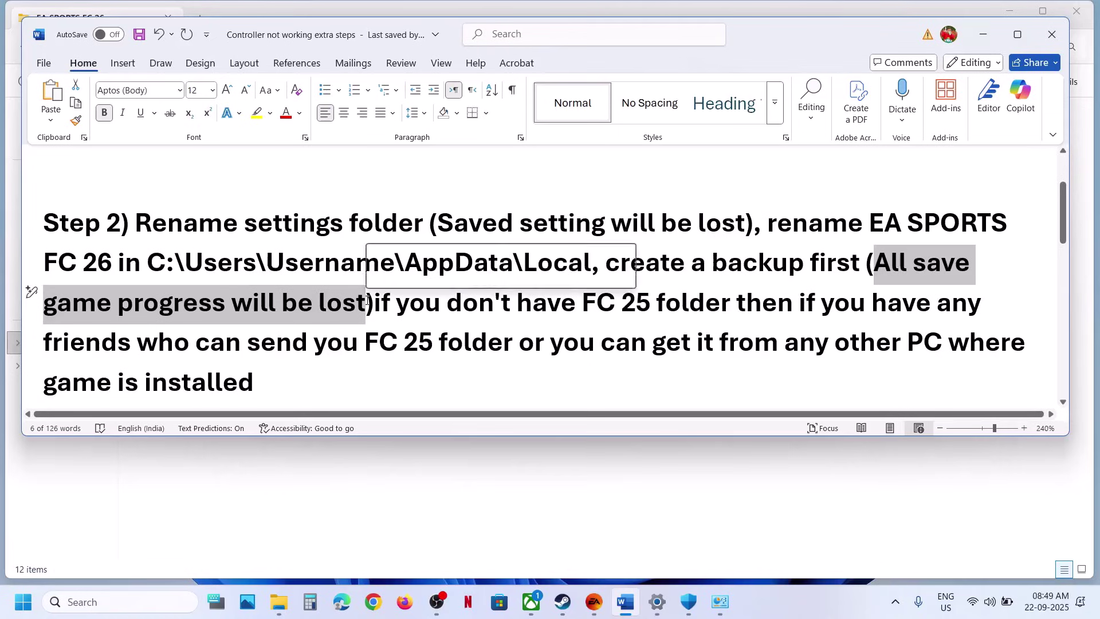
{"action": "left_click_drag", "start_coordinate": [725, 275], "coordinate": [609, 266]}
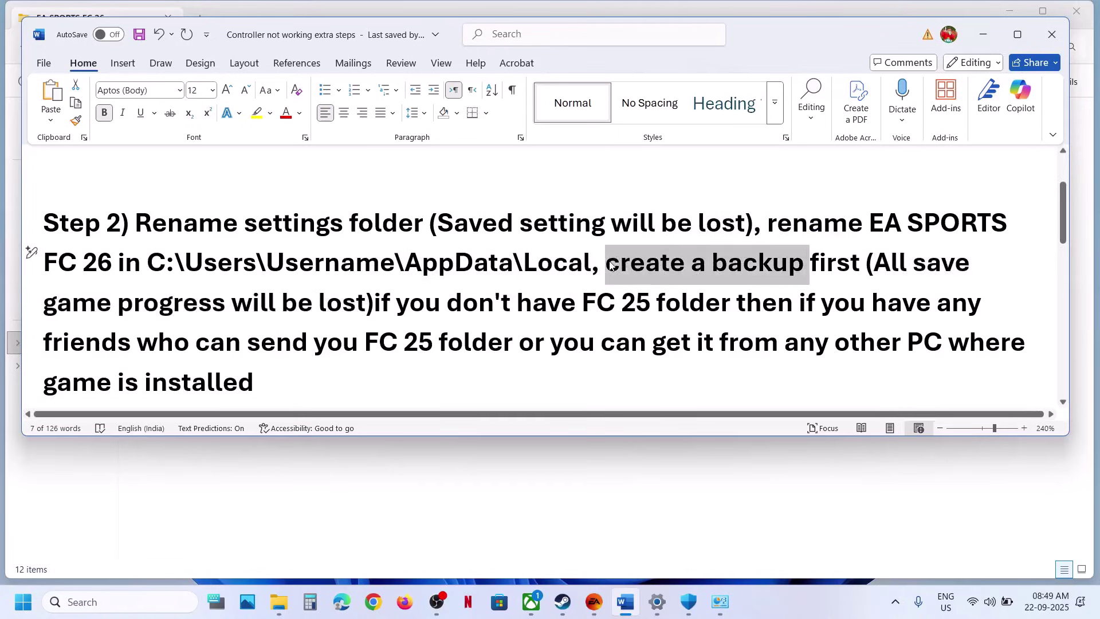
Step: Leave the Word notes and go up from the EA SPORTS FC 26 folder to AppData\Local in File Explorer
{"action": "left_click", "coordinate": [608, 267]}
{"action": "left_click", "coordinate": [984, 38]}
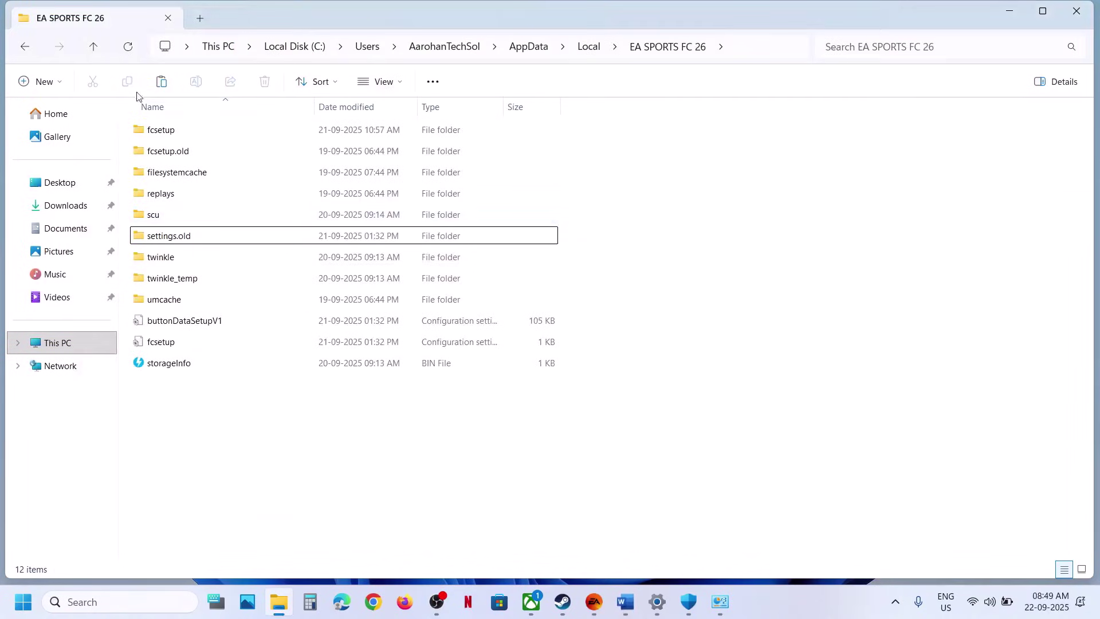
{"action": "left_click", "coordinate": [96, 47]}
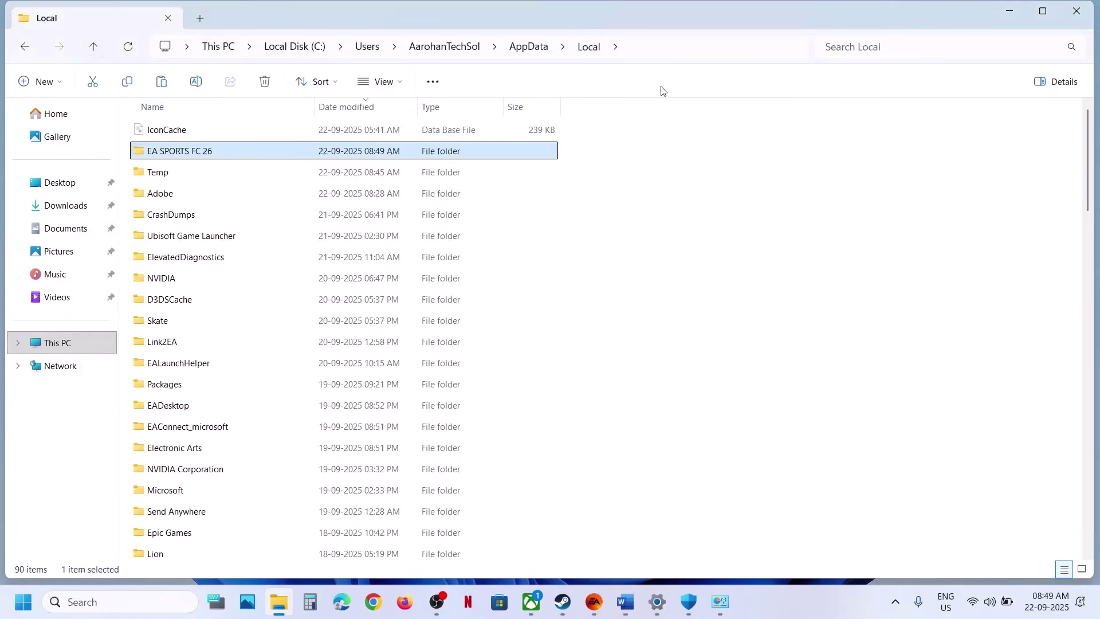
{"action": "left_click", "coordinate": [661, 52]}
{"action": "left_click", "coordinate": [730, 364]}
Step: Back up the EA SPORTS FC 26 folder by copying it to the desktop, and place the copy beside the settings backup
{"action": "right_click", "coordinate": [172, 151]}
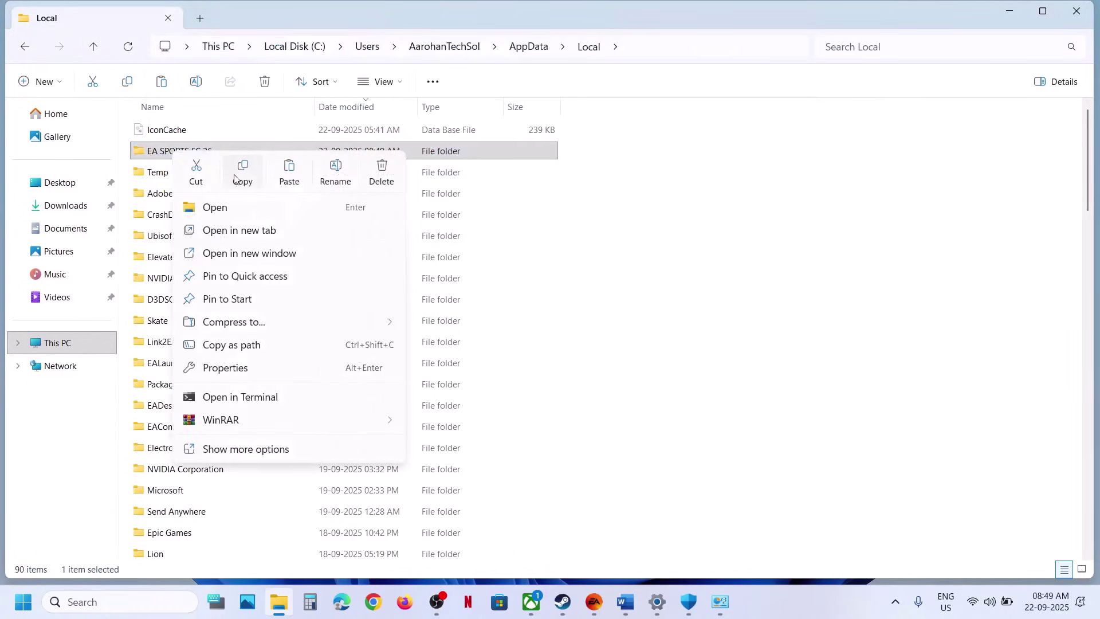
{"action": "left_click", "coordinate": [239, 177]}
{"action": "key", "text": "super+d"}
{"action": "left_click", "coordinate": [509, 320]}
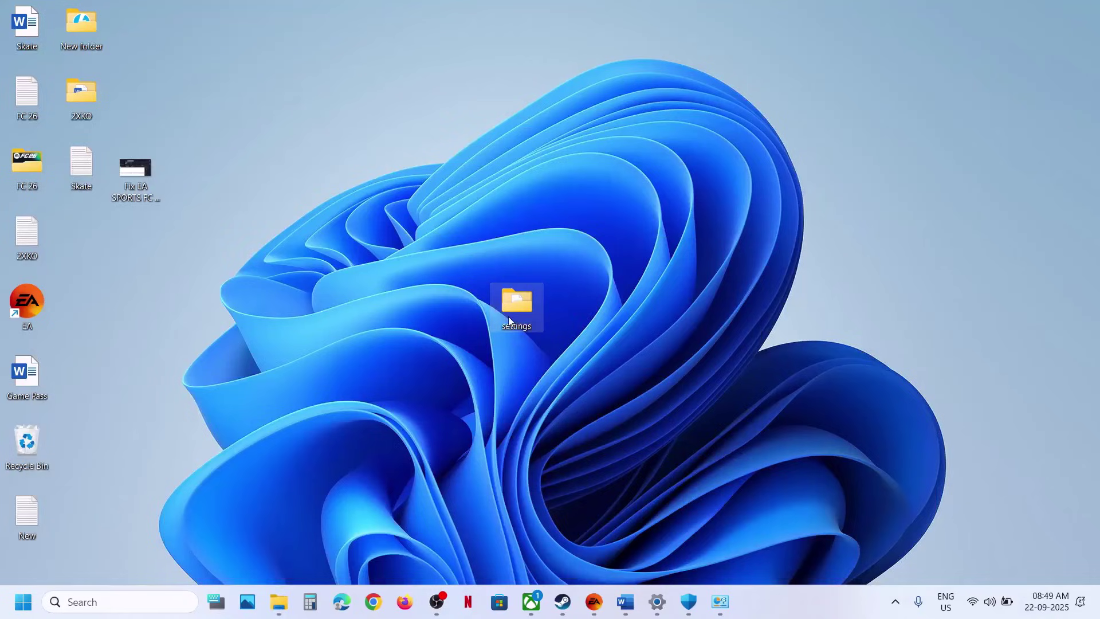
{"action": "key", "text": "ctrl+v"}
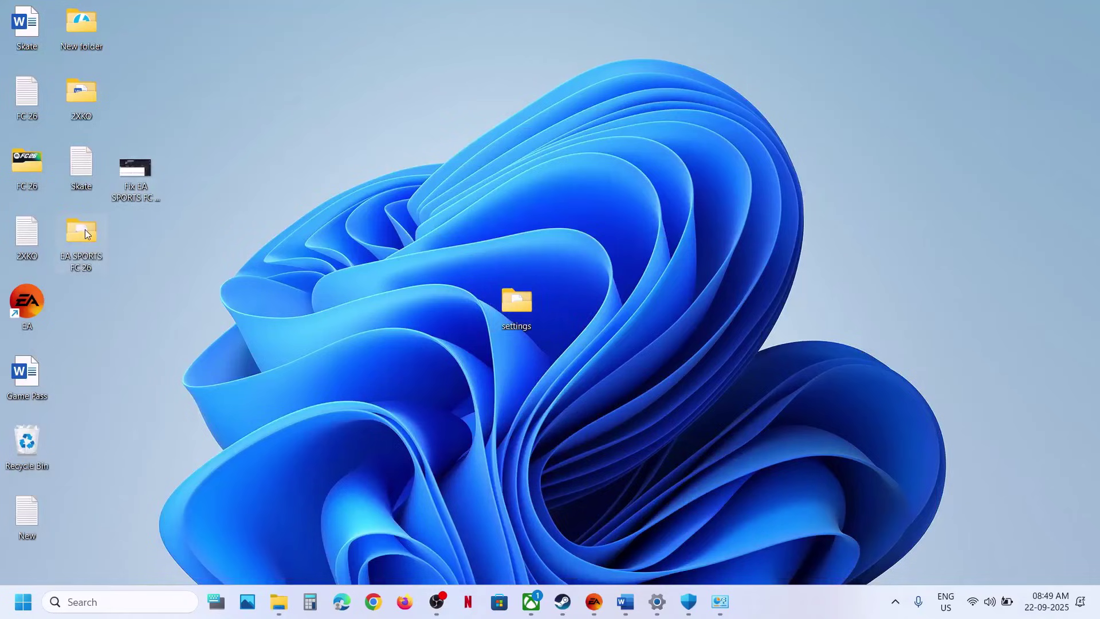
{"action": "left_click_drag", "start_coordinate": [84, 229], "coordinate": [571, 298]}
Step: Rename the original EA SPORTS FC 26 folder in AppData\Local as EA SPORTS FC 26.old and check its backup copy on the desktop
{"action": "key", "text": "super+d"}
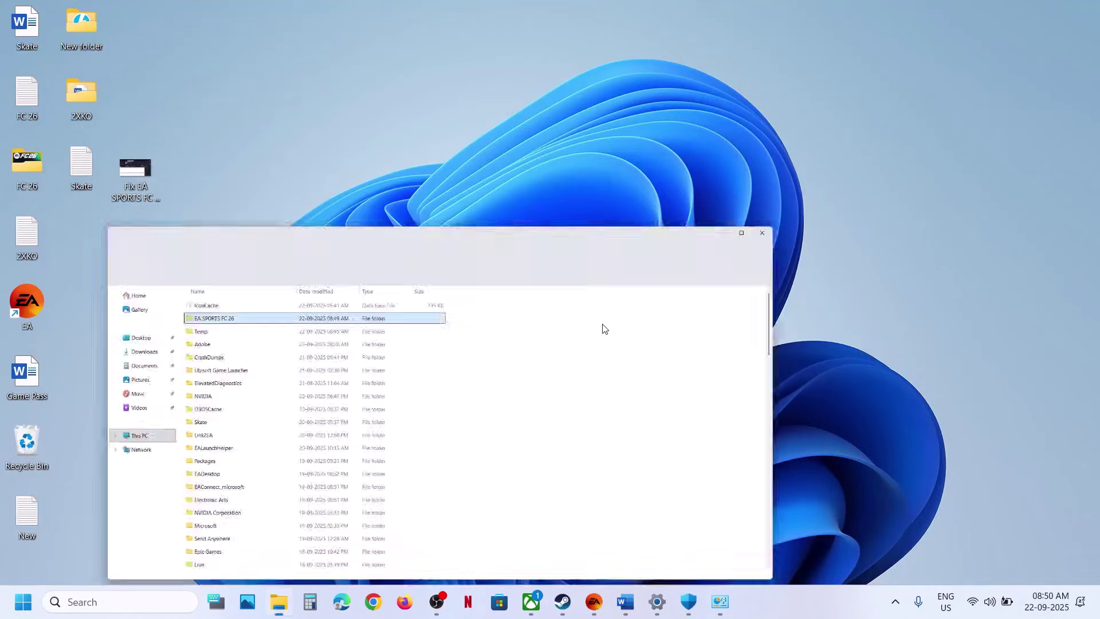
{"action": "right_click", "coordinate": [193, 155]}
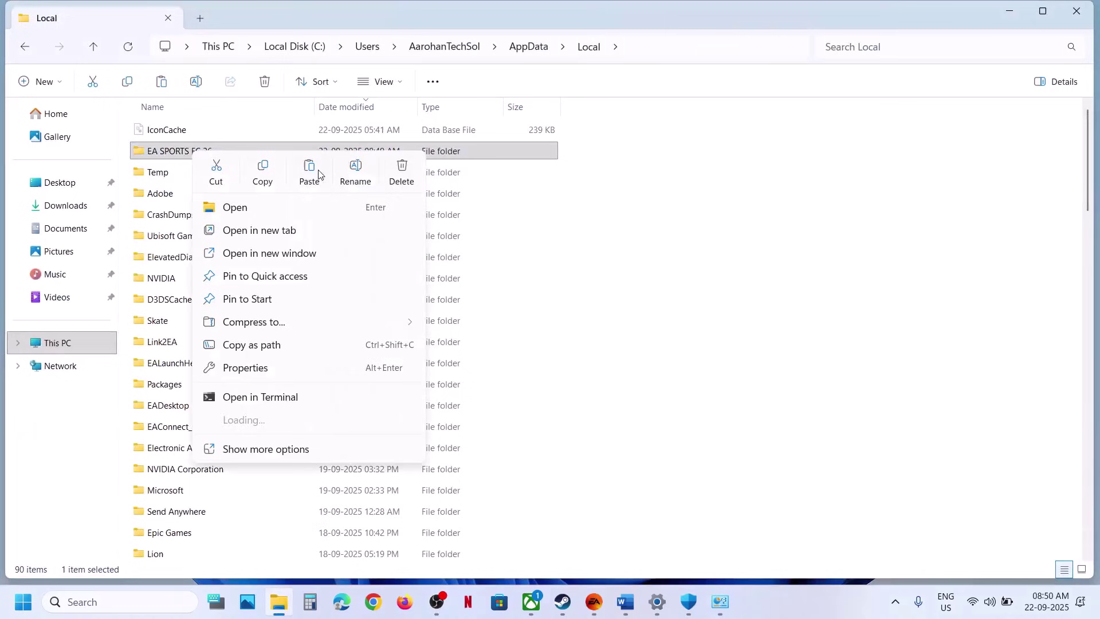
{"action": "left_click", "coordinate": [354, 167]}
{"action": "left_click", "coordinate": [225, 153]}
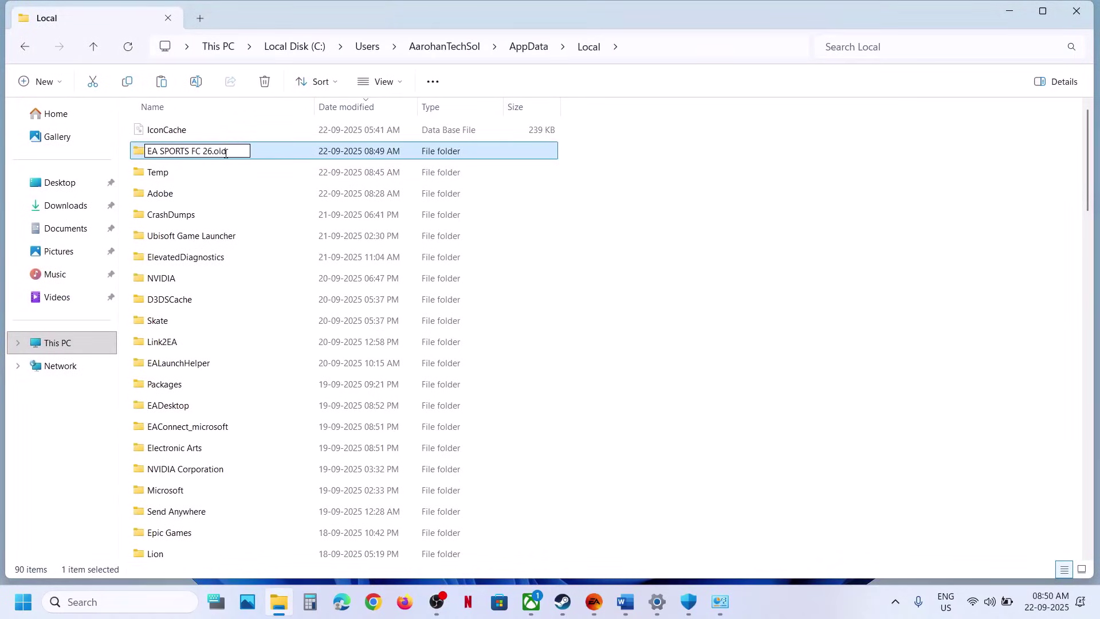
{"action": "type", "text": ".old"}
{"action": "left_click", "coordinate": [713, 321]}
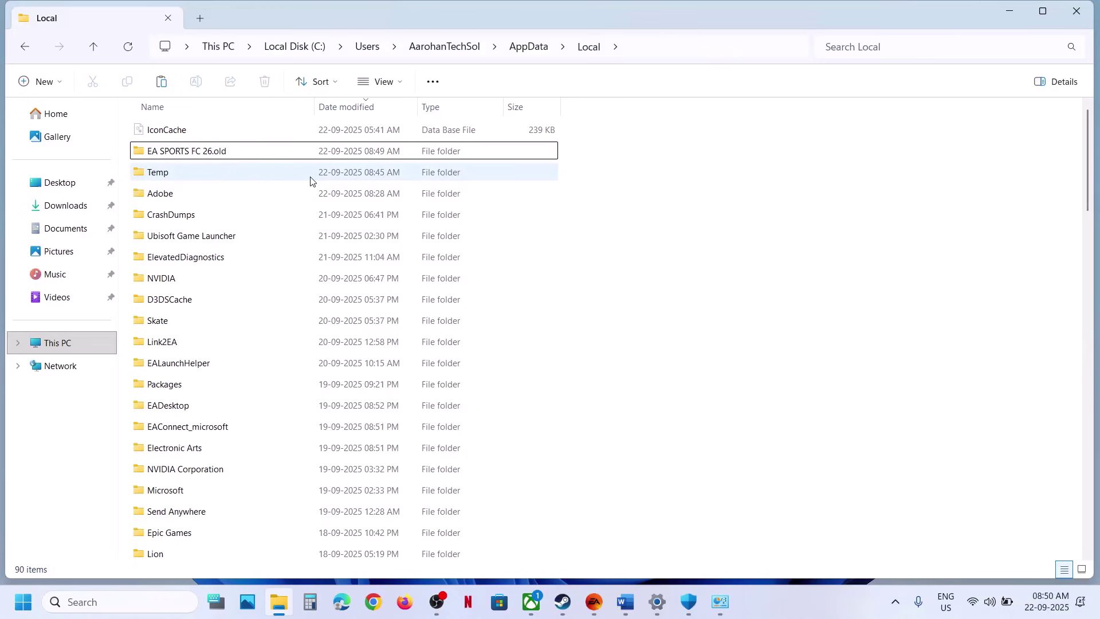
{"action": "key", "text": "super+d"}
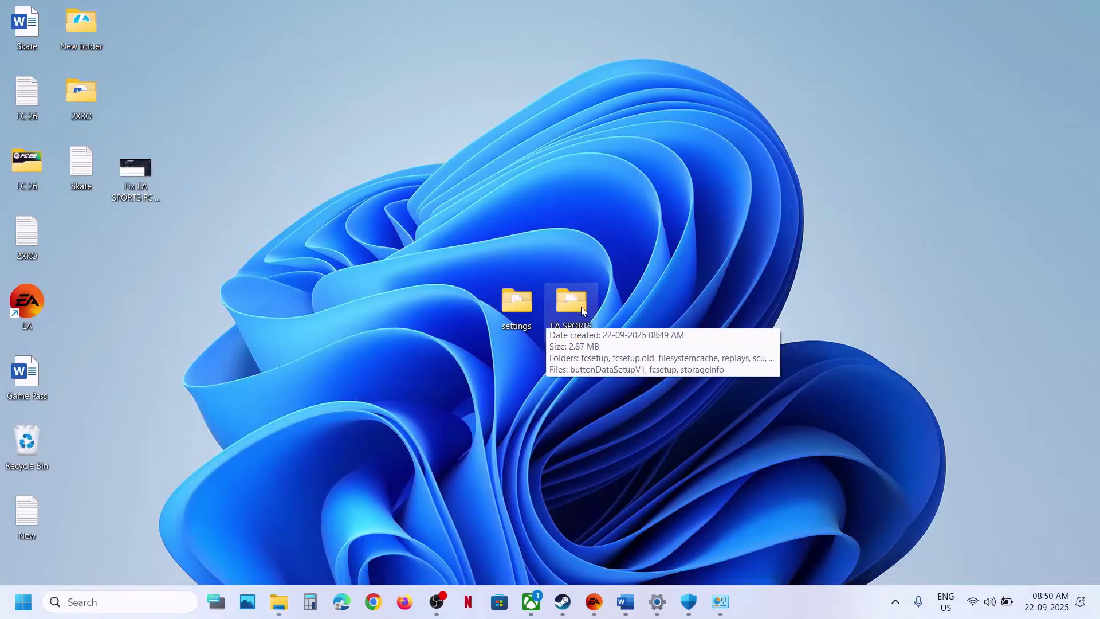
{"action": "key", "text": "super+d"}
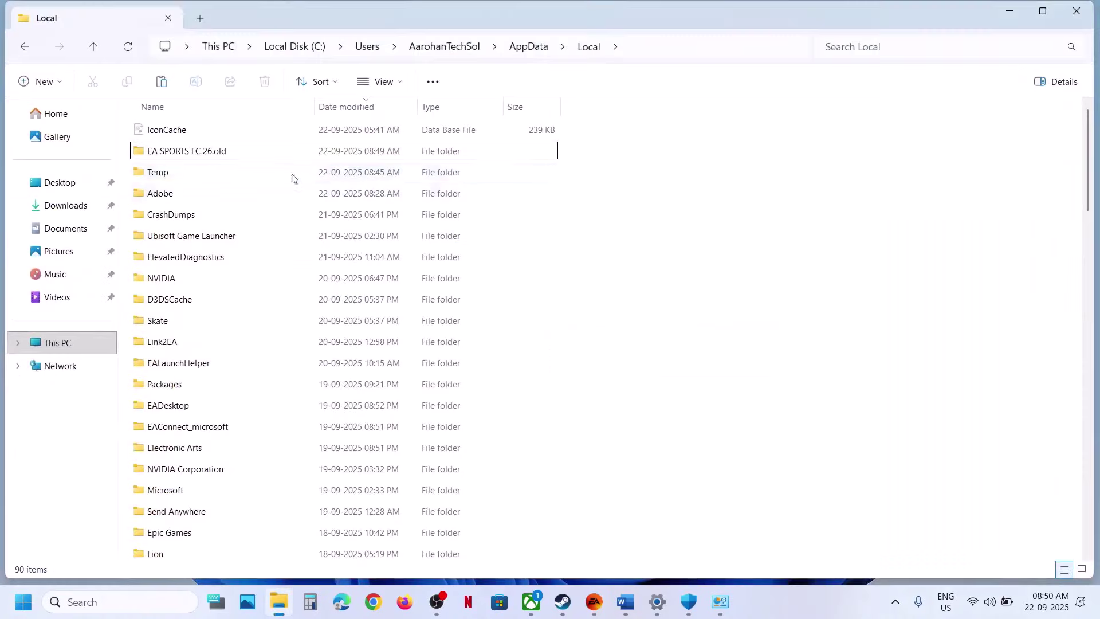
Step: Return to the Word notes and highlight Step 2's advice on getting the FC 26 folder from friends or another PC
{"action": "key", "text": "alt+Tab"}
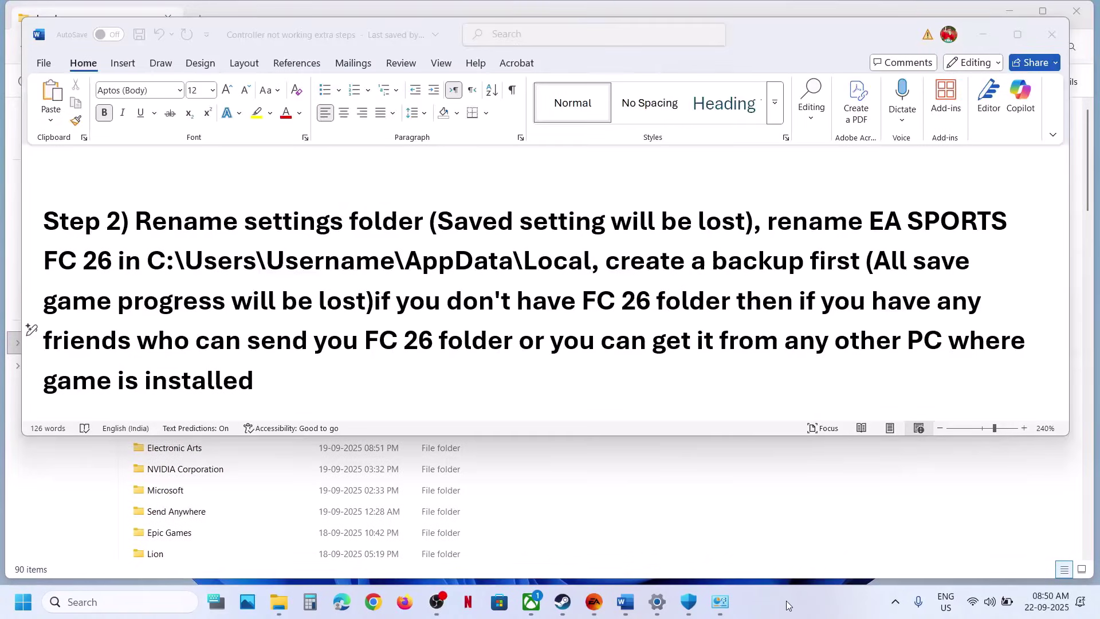
{"action": "left_click", "coordinate": [434, 342]}
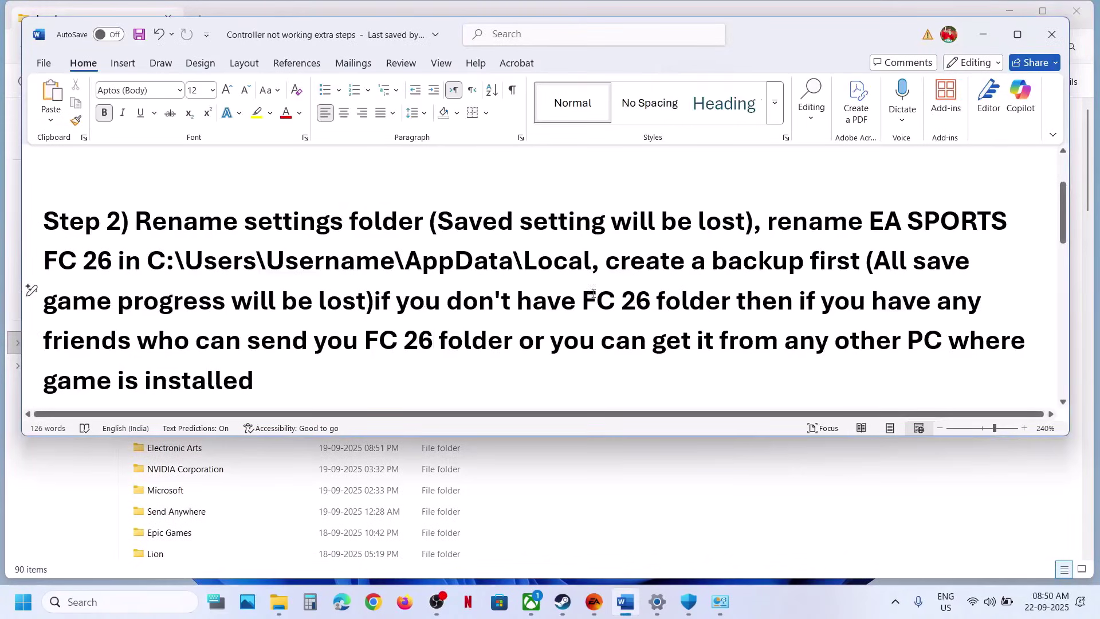
{"action": "left_click_drag", "start_coordinate": [397, 300], "coordinate": [798, 301]}
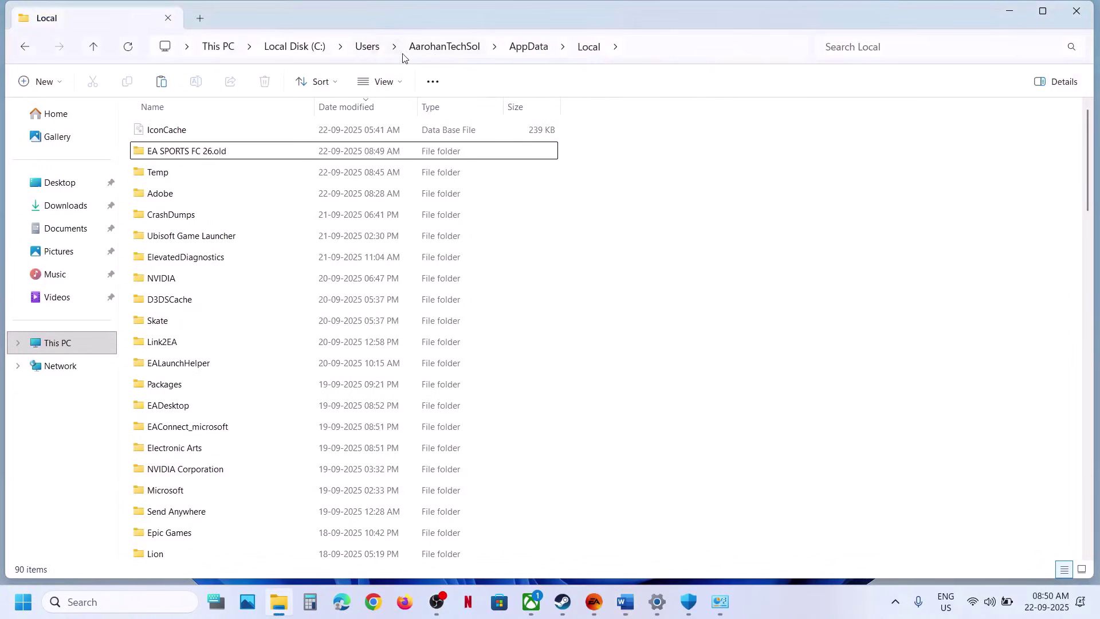
{"action": "key", "text": "alt+Tab"}
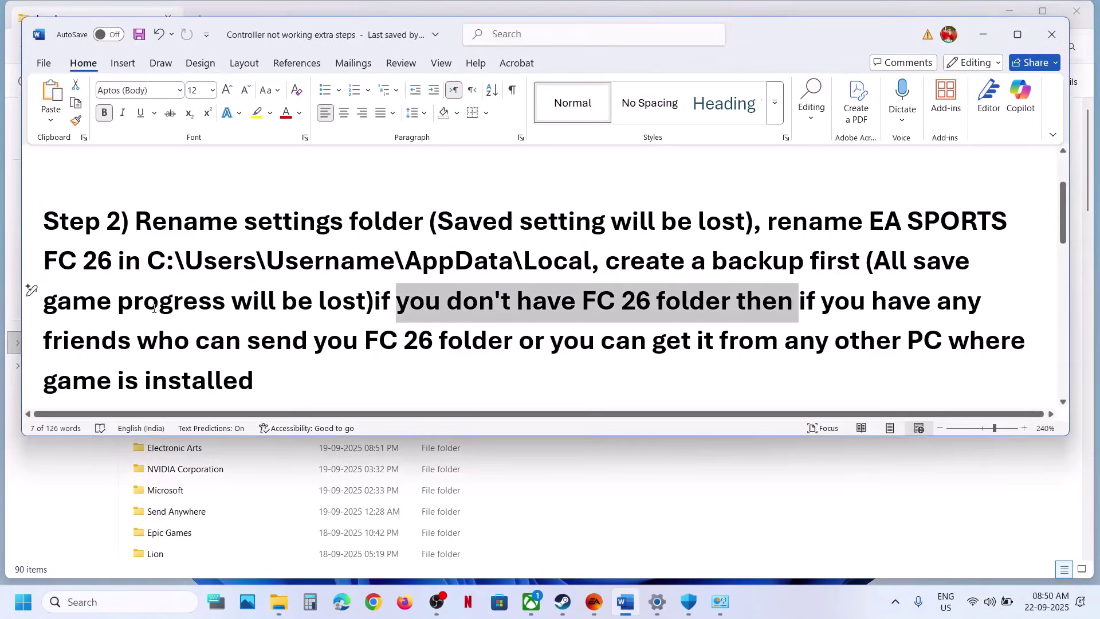
{"action": "left_click_drag", "start_coordinate": [87, 347], "coordinate": [416, 354]}
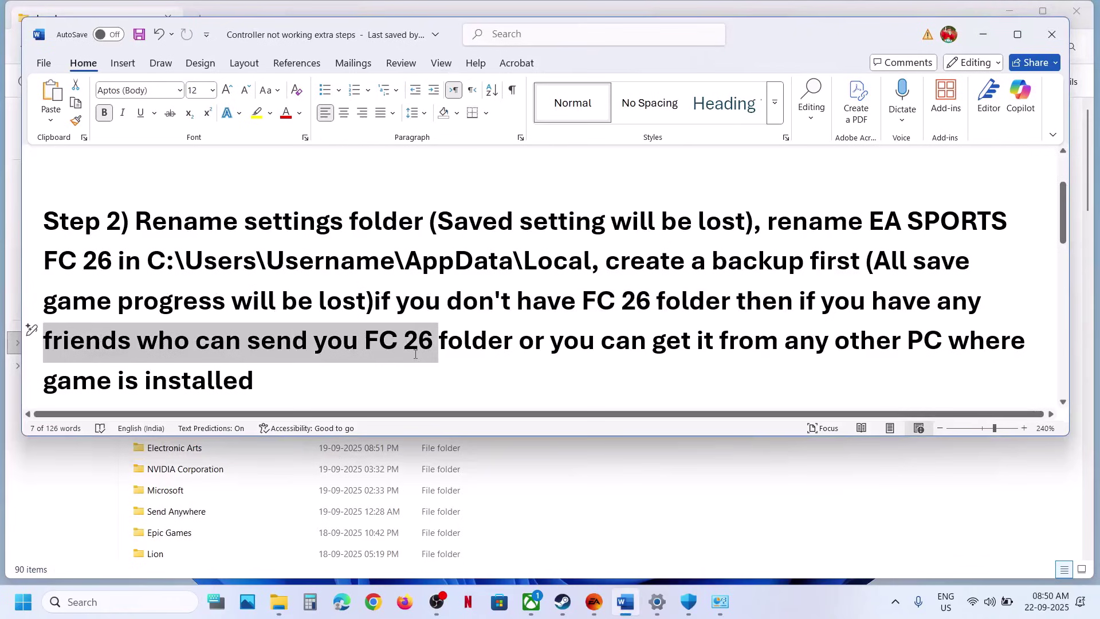
{"action": "left_click", "coordinate": [415, 354]}
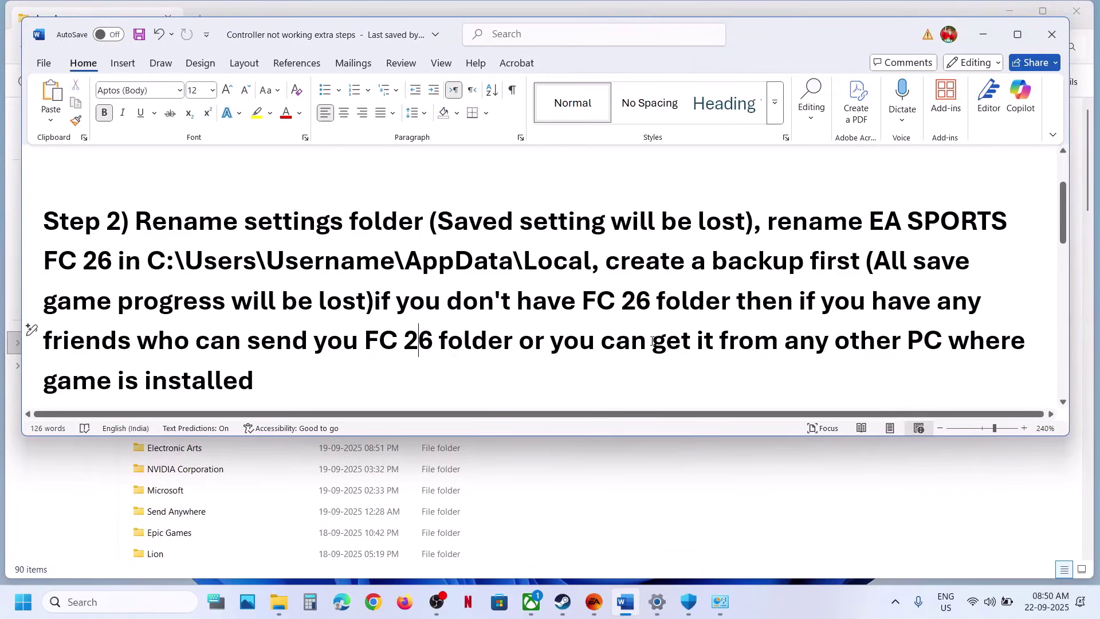
{"action": "left_click_drag", "start_coordinate": [653, 342], "coordinate": [241, 384]}
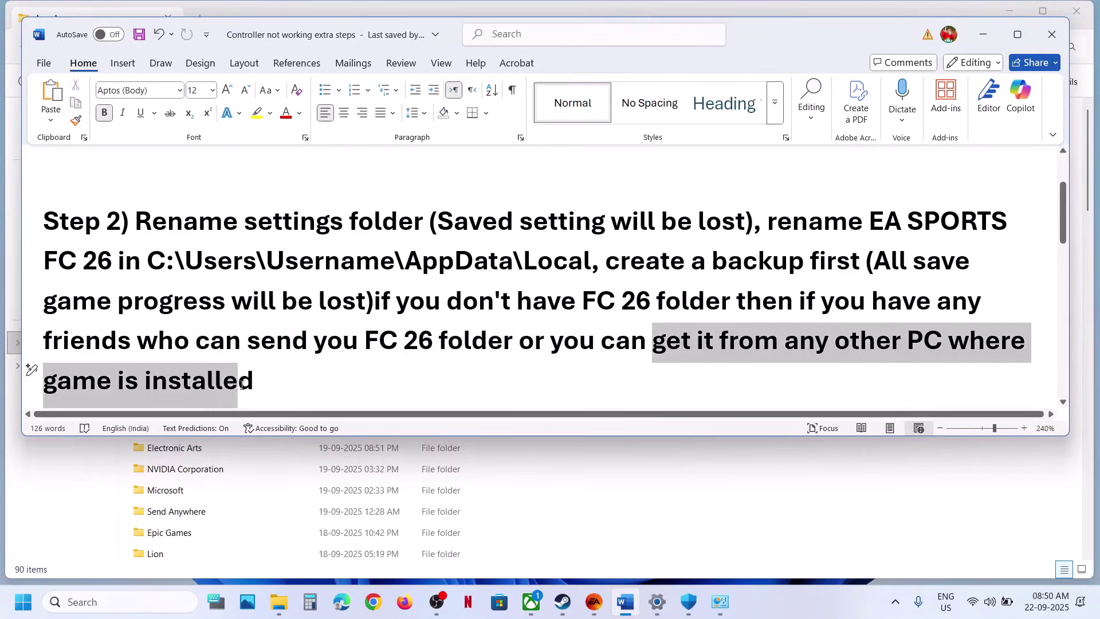
{"action": "left_click", "coordinate": [254, 381]}
Step: Highlight Step 3's advice to close OneDrive/Google drive in the notes and check the hidden background apps for them
{"action": "scroll", "coordinate": [250, 381], "scroll_direction": "down", "scroll_amount": 5}
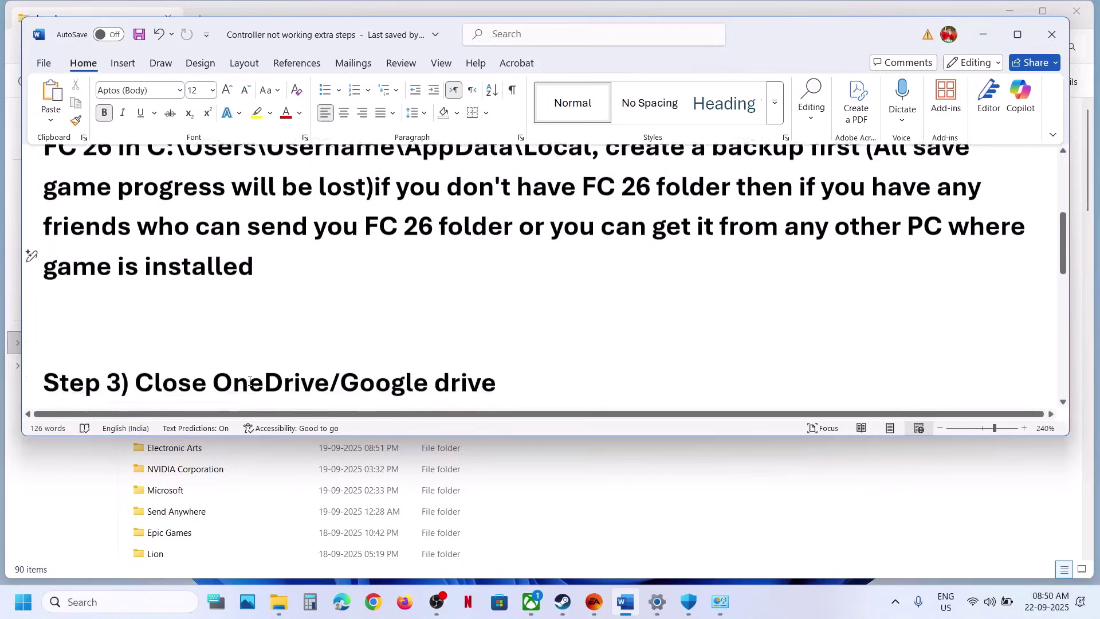
{"action": "left_click_drag", "start_coordinate": [137, 329], "coordinate": [498, 331]}
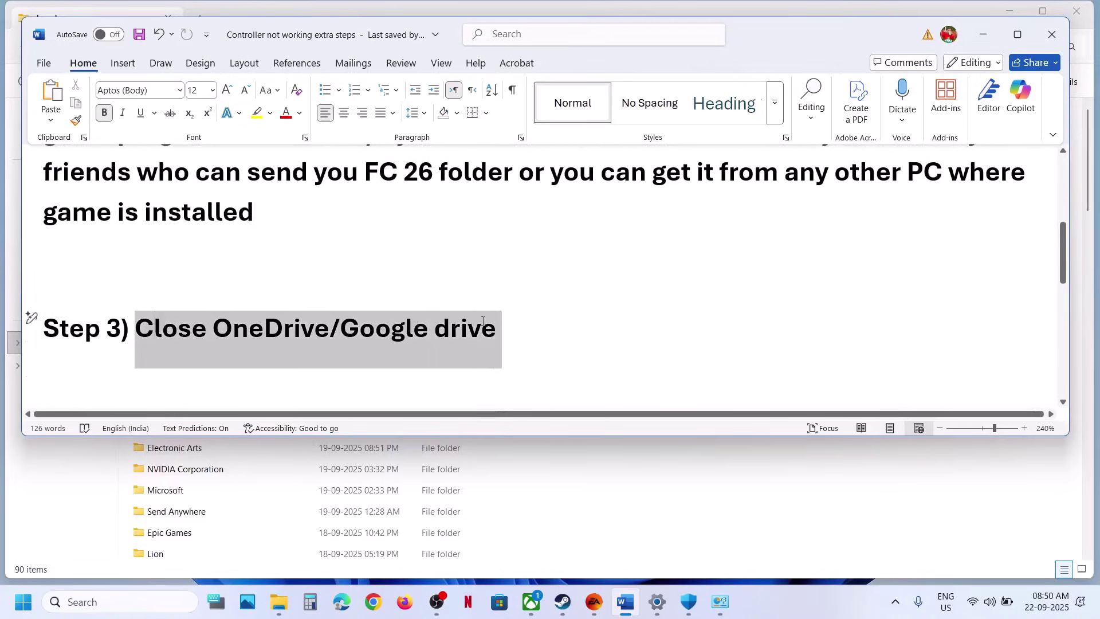
{"action": "left_click", "coordinate": [895, 602]}
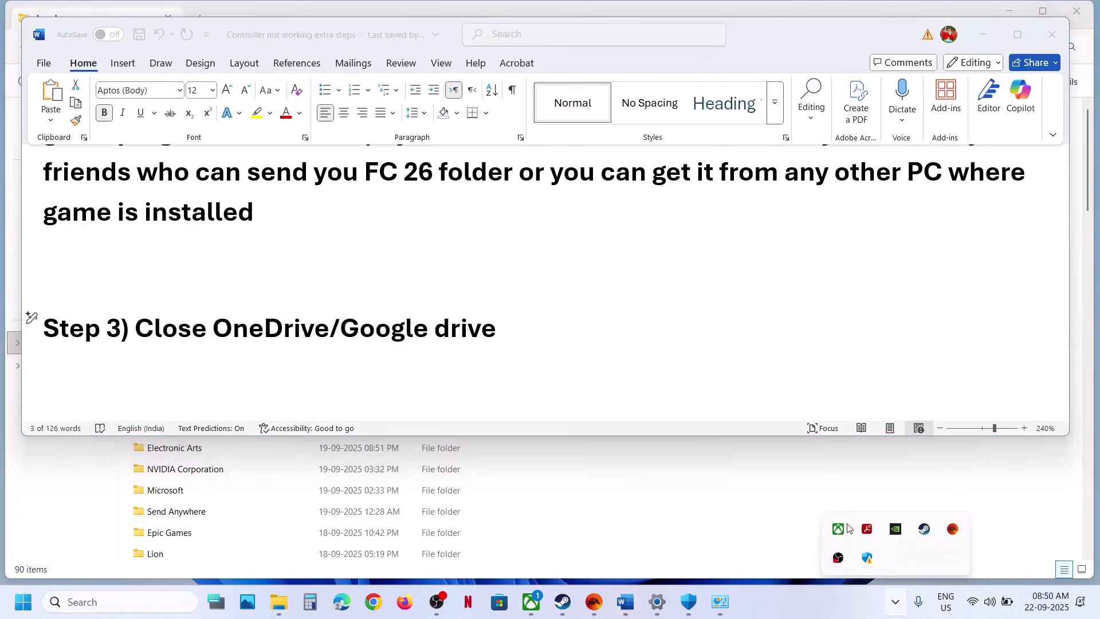
{"action": "left_click", "coordinate": [484, 342]}
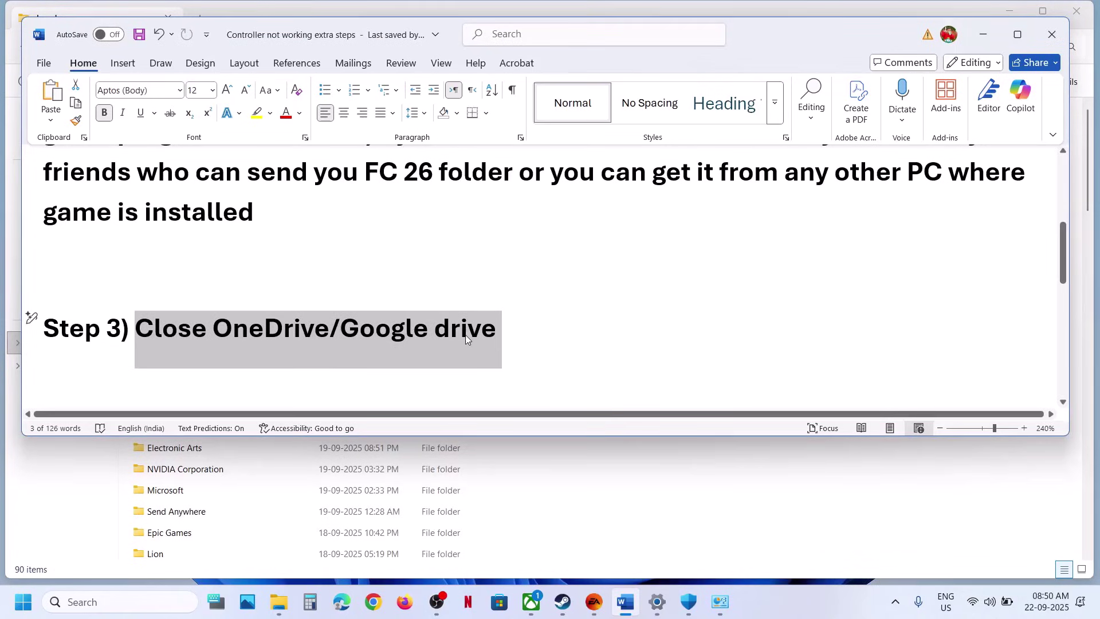
{"action": "left_click", "coordinate": [212, 326]}
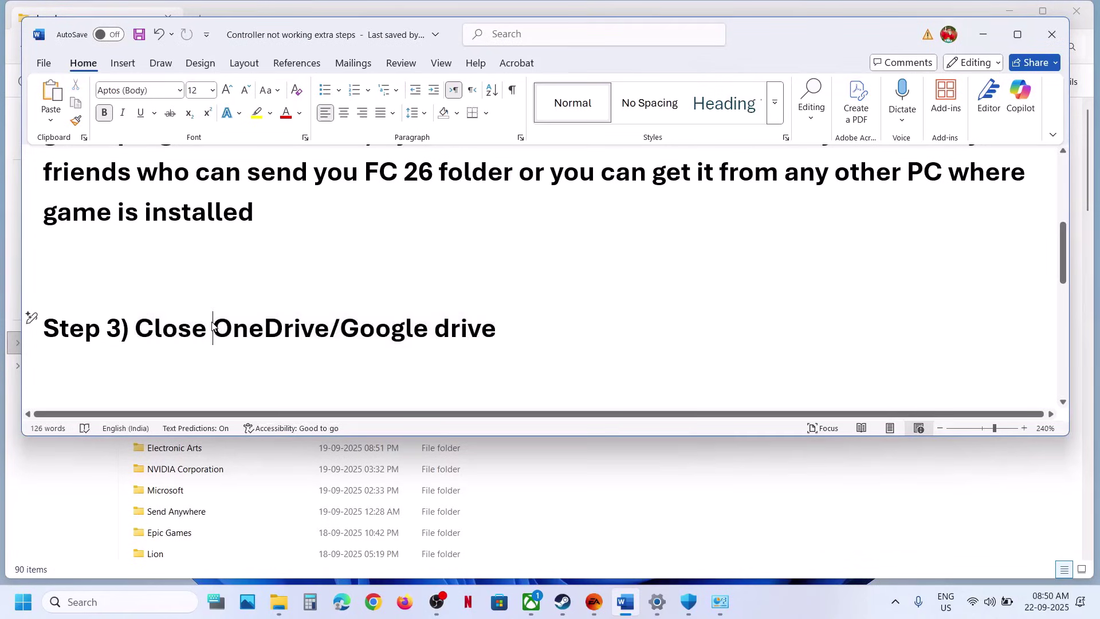
{"action": "left_click_drag", "start_coordinate": [213, 328], "coordinate": [327, 333]}
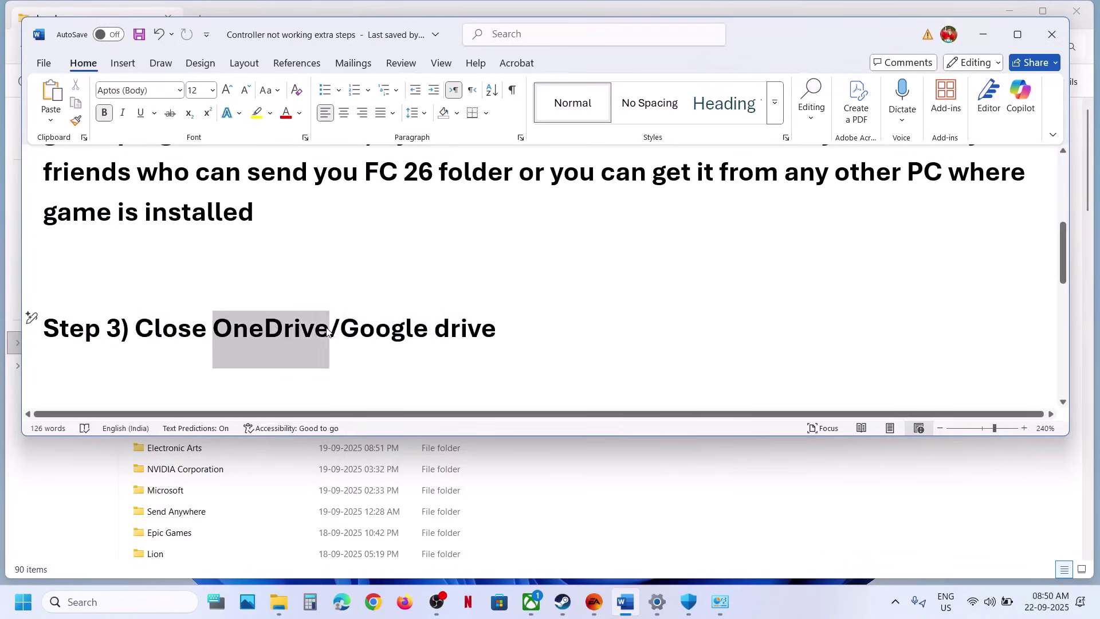
{"action": "left_click", "coordinate": [106, 330]}
{"action": "left_click_drag", "start_coordinate": [420, 317], "coordinate": [213, 330]}
Step: Highlight Step 4's advice about special characters in the Windows username and Step 5's advice to run the game as an administrator
{"action": "scroll", "coordinate": [258, 332], "scroll_direction": "down", "scroll_amount": 4}
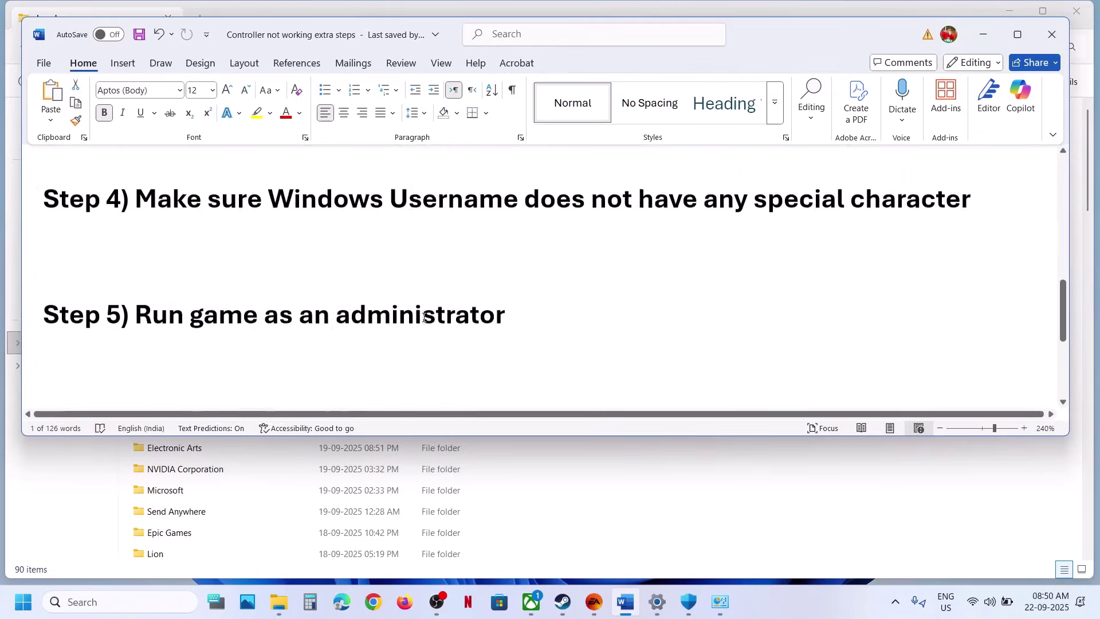
{"action": "scroll", "coordinate": [315, 340], "scroll_direction": "up", "scroll_amount": 3}
{"action": "left_click_drag", "start_coordinate": [136, 352], "coordinate": [847, 353]}
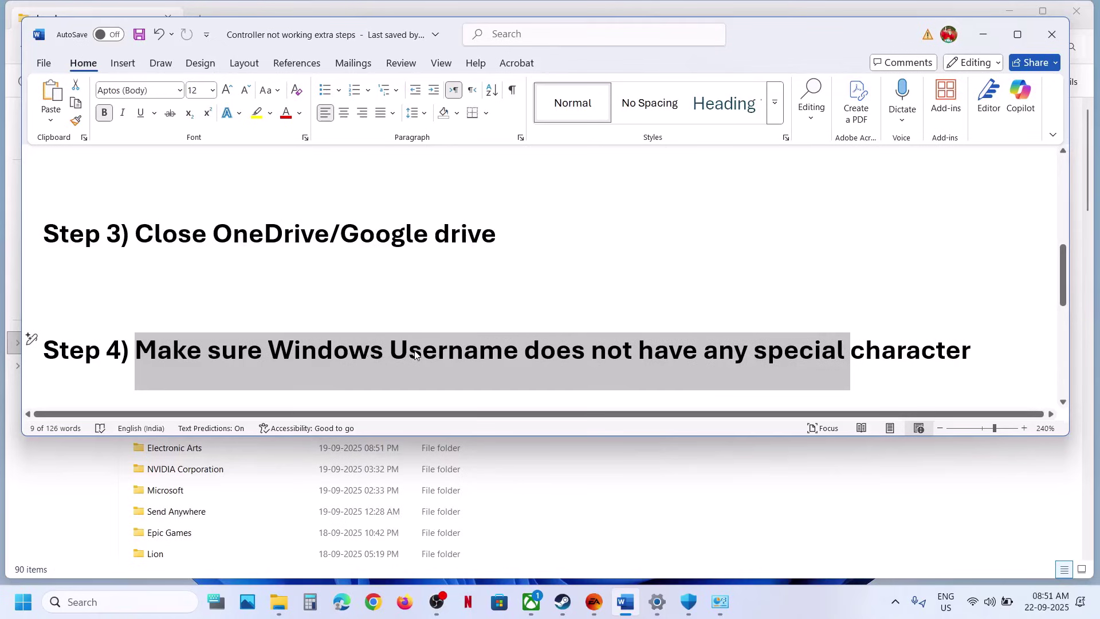
{"action": "scroll", "coordinate": [414, 352], "scroll_direction": "down", "scroll_amount": 1}
{"action": "scroll", "coordinate": [397, 375], "scroll_direction": "down", "scroll_amount": 3}
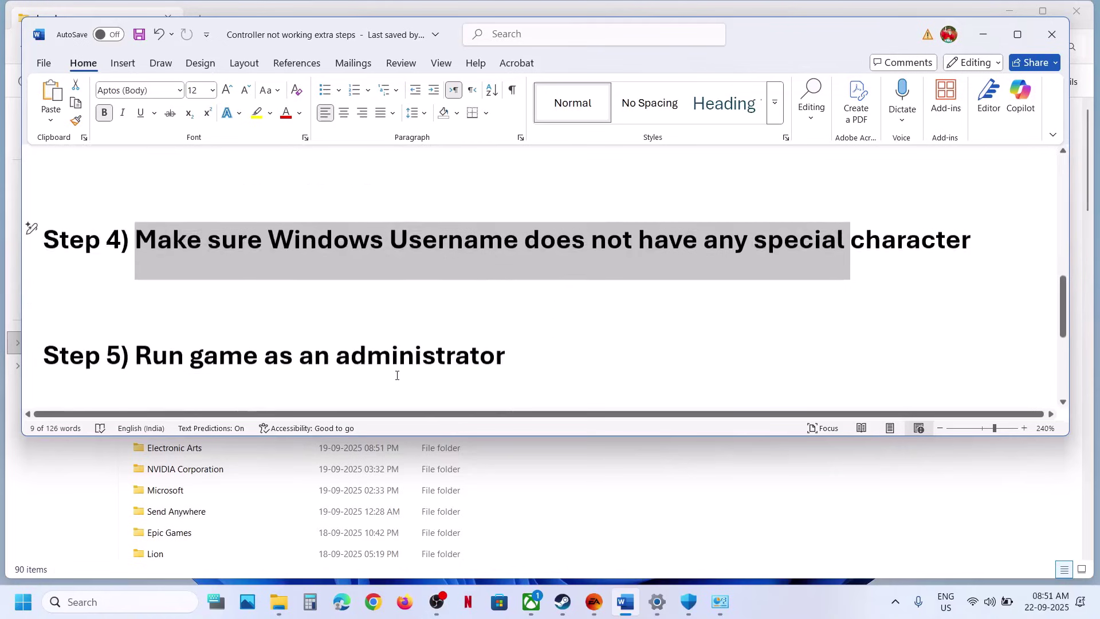
{"action": "left_click_drag", "start_coordinate": [191, 330], "coordinate": [491, 308]}
Step: Switch to the EA app and open the EA SPORTS FC 26 installation folder from the game's properties
{"action": "left_click", "coordinate": [655, 515]}
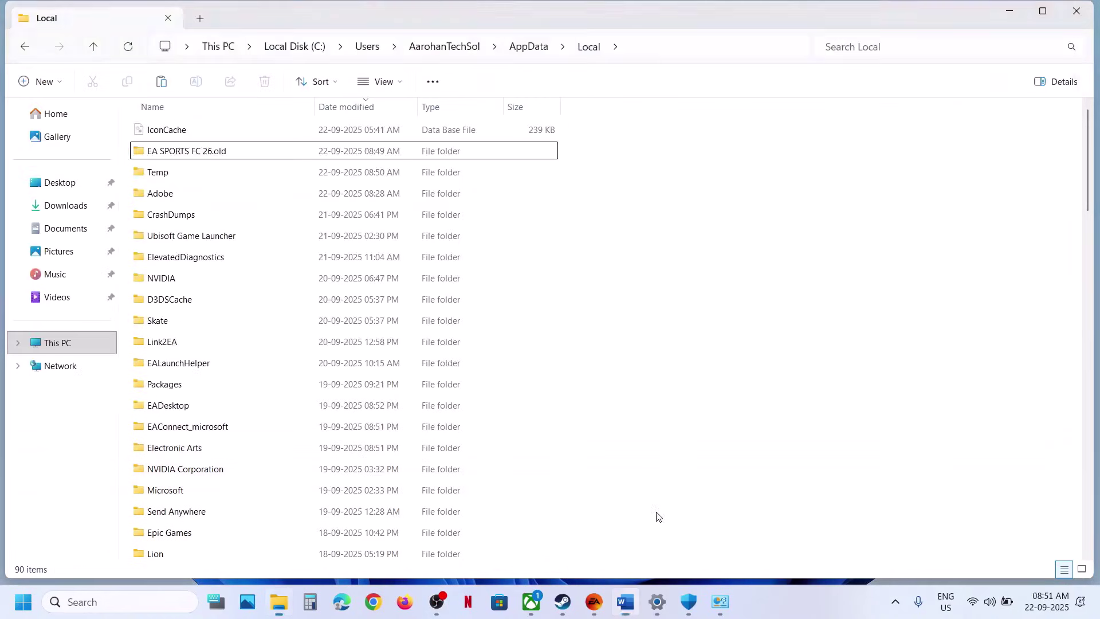
{"action": "left_click", "coordinate": [594, 601]}
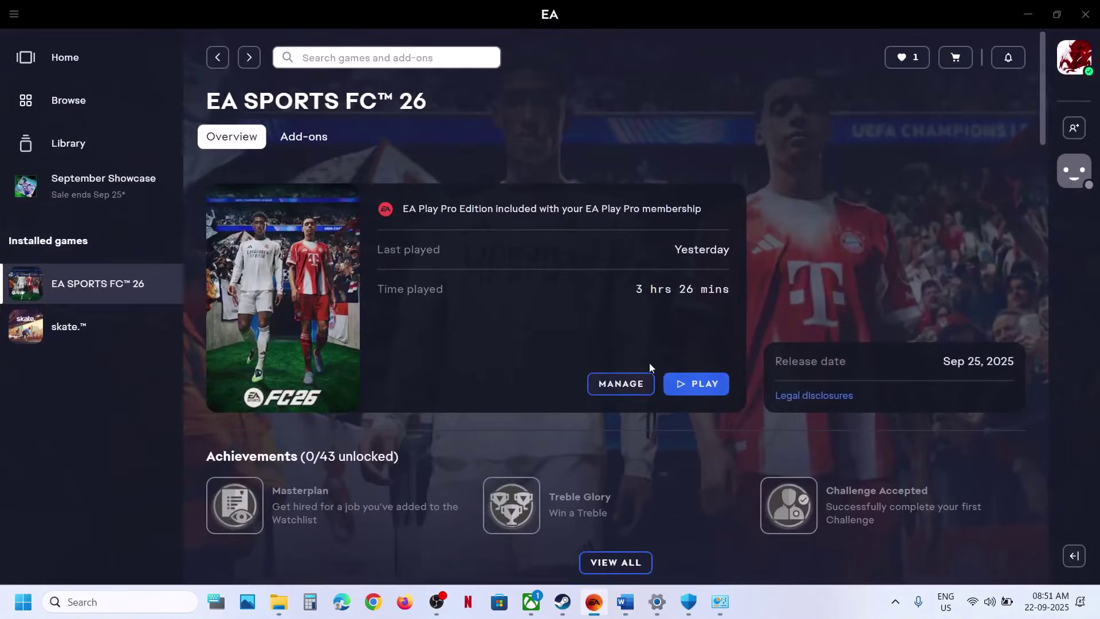
{"action": "left_click", "coordinate": [614, 383]}
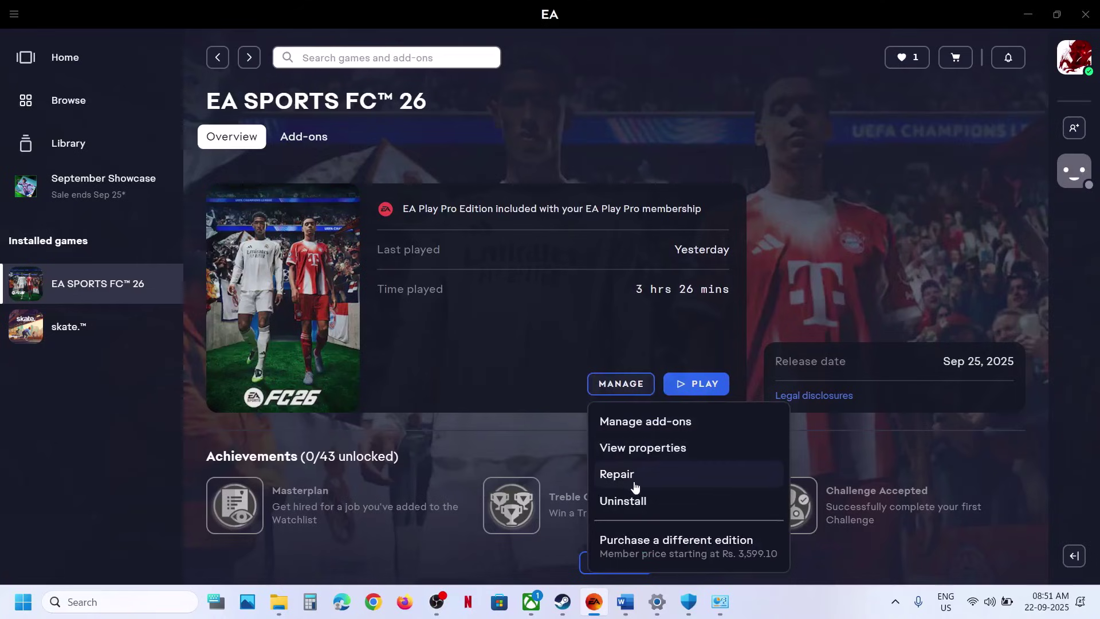
{"action": "left_click", "coordinate": [851, 139]}
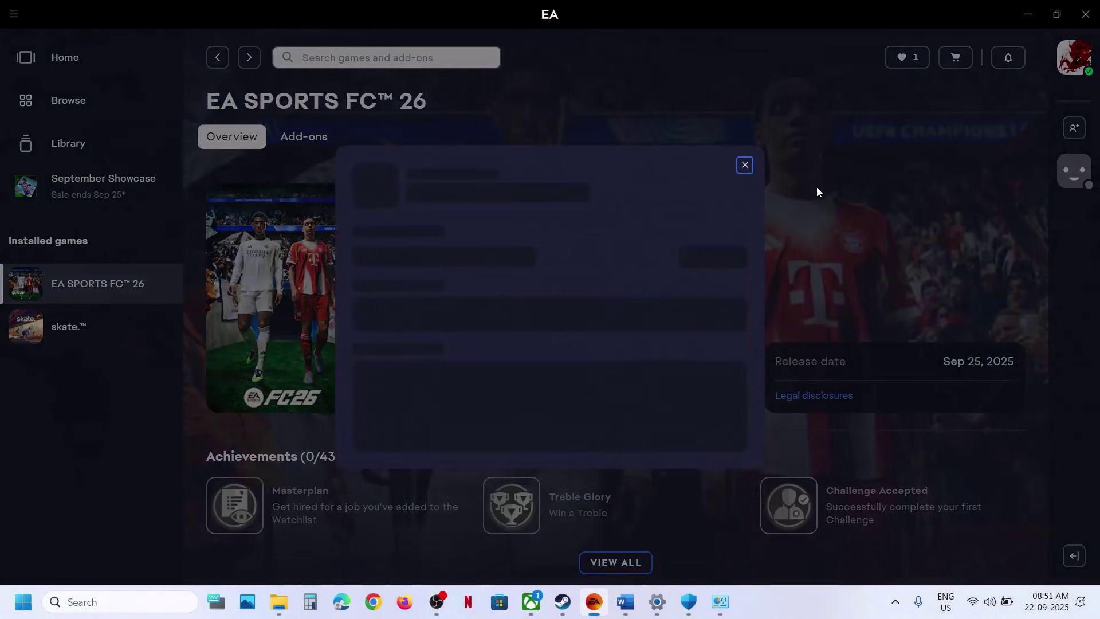
{"action": "left_click", "coordinate": [686, 194]}
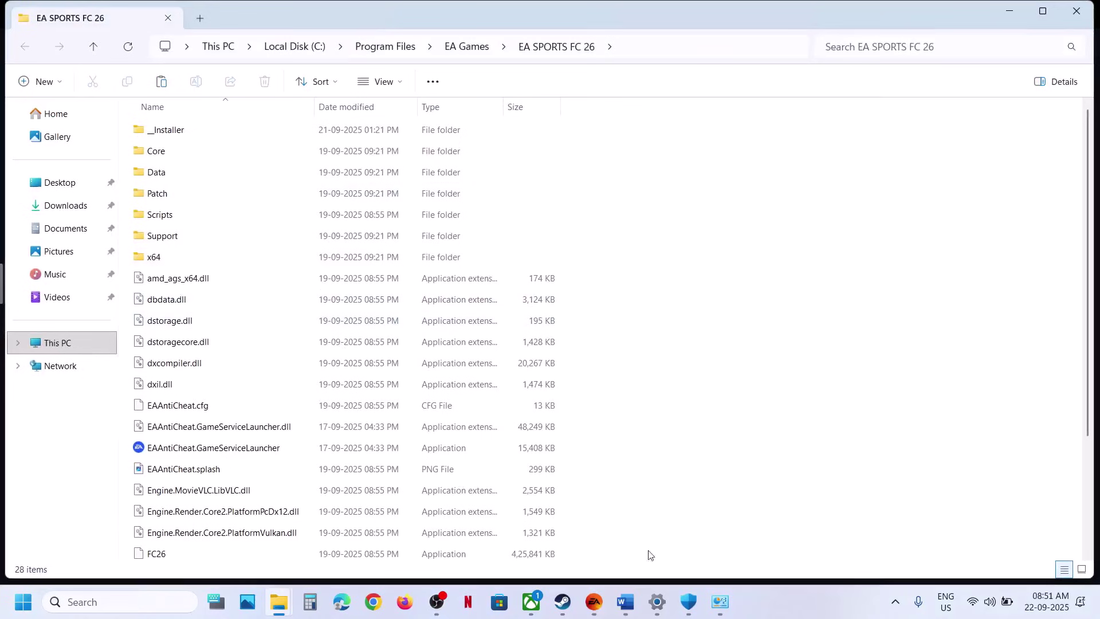
Step: Switch to Steam and browse the local files of FC26 to open its installation folder
{"action": "left_click", "coordinate": [562, 601]}
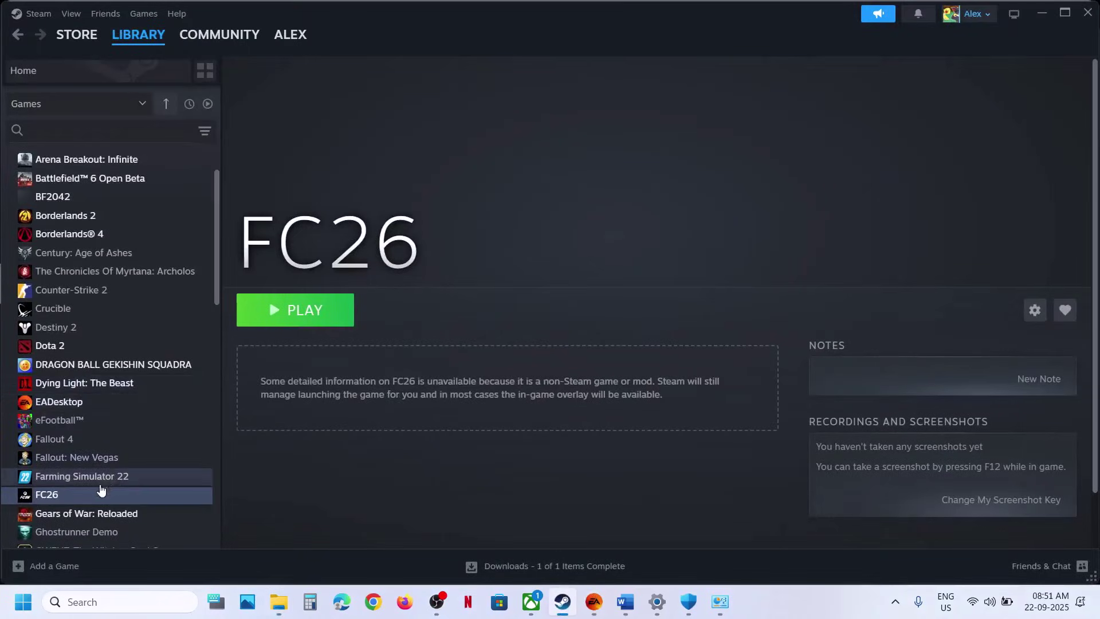
{"action": "right_click", "coordinate": [91, 492]}
{"action": "mouse_move", "coordinate": [142, 452]}
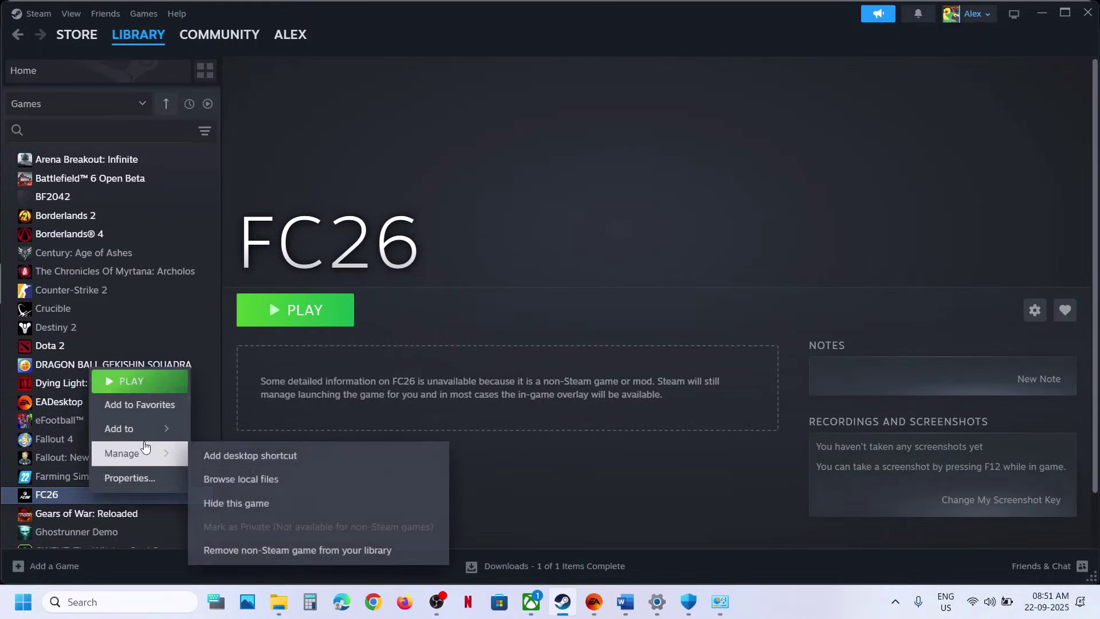
{"action": "left_click", "coordinate": [265, 478]}
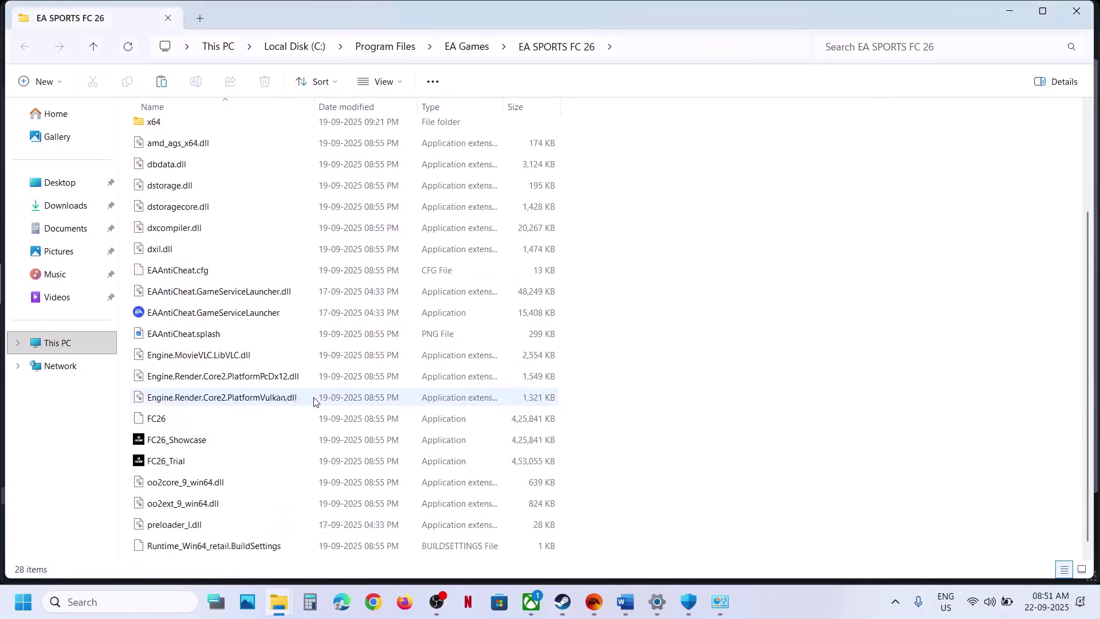
Step: Set the FC26 application in the EA SPORTS FC 26 folder to always run as an administrator and apply the change
{"action": "scroll", "coordinate": [314, 401], "scroll_direction": "down", "scroll_amount": 1}
{"action": "left_click", "coordinate": [626, 602]}
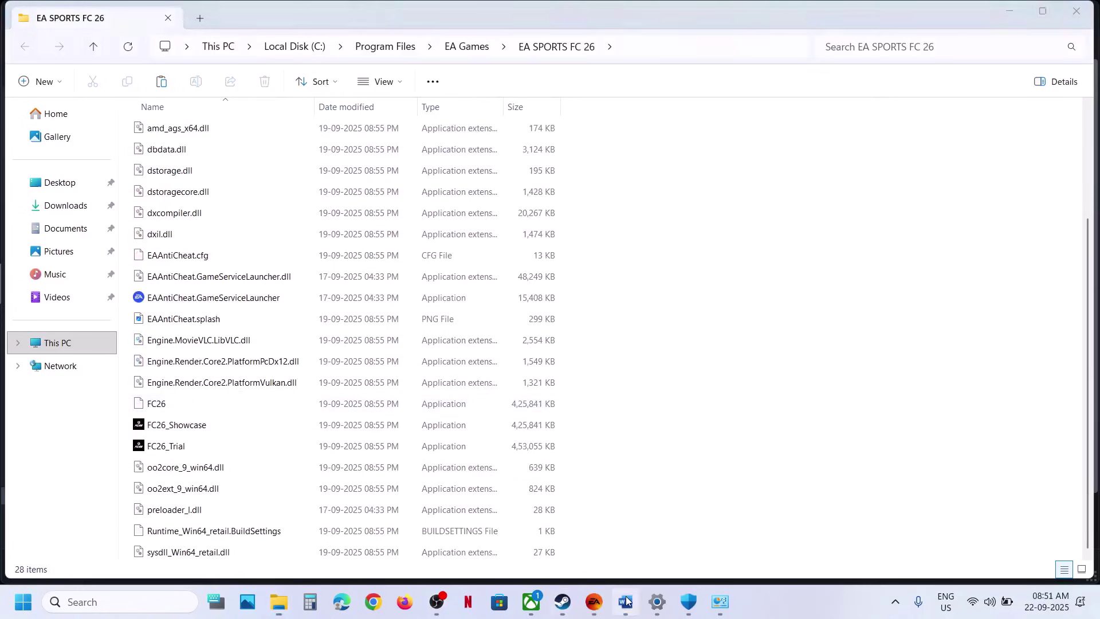
{"action": "left_click", "coordinate": [626, 602]}
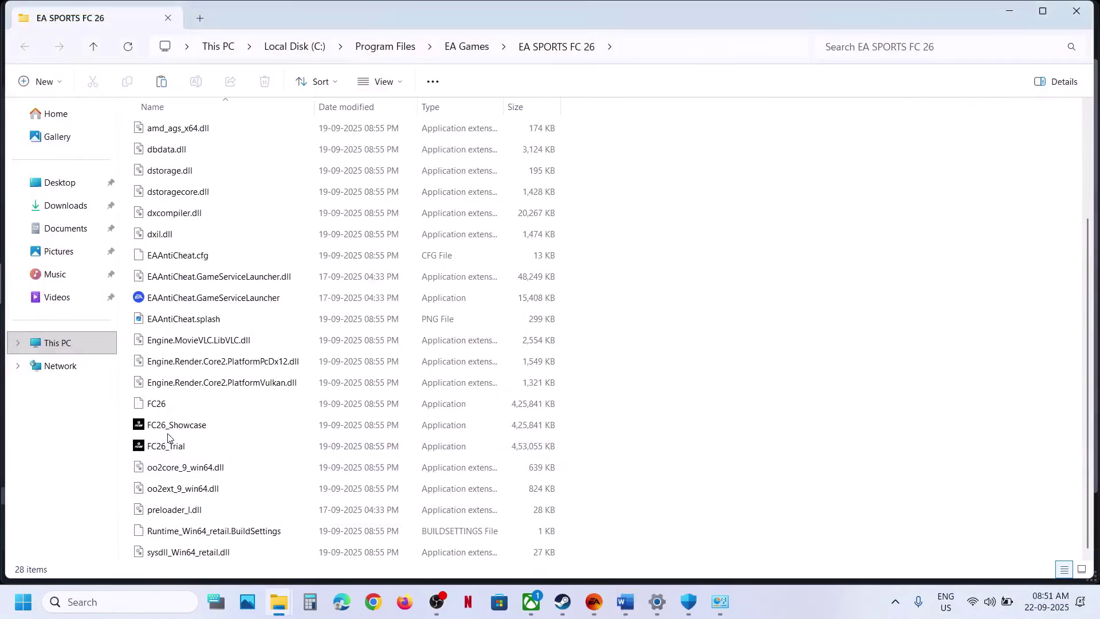
{"action": "left_click", "coordinate": [159, 410]}
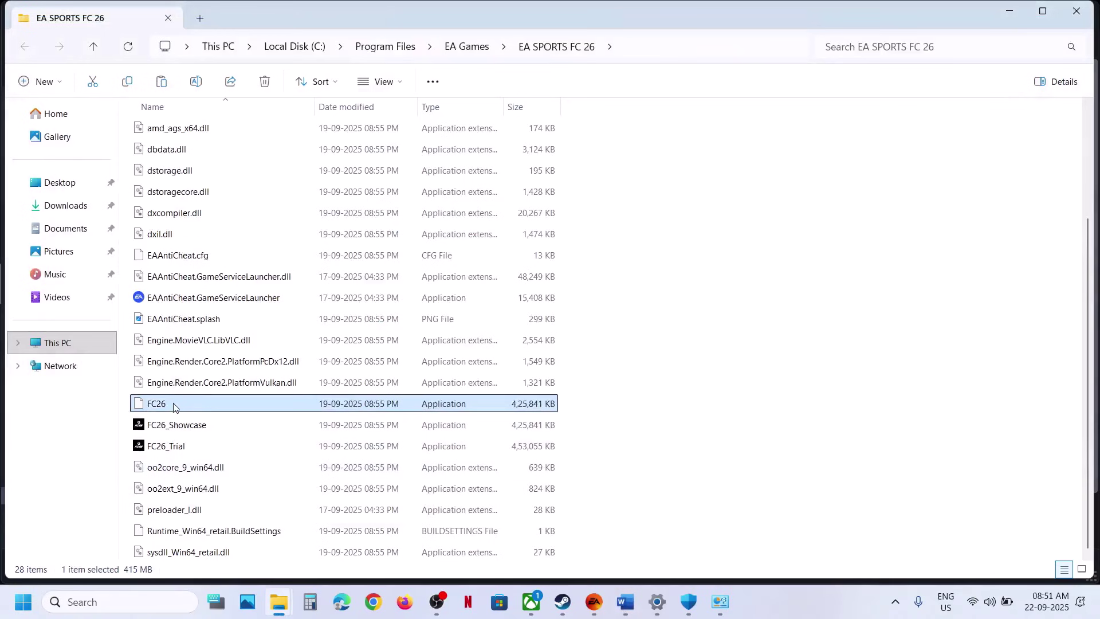
{"action": "right_click", "coordinate": [173, 406]}
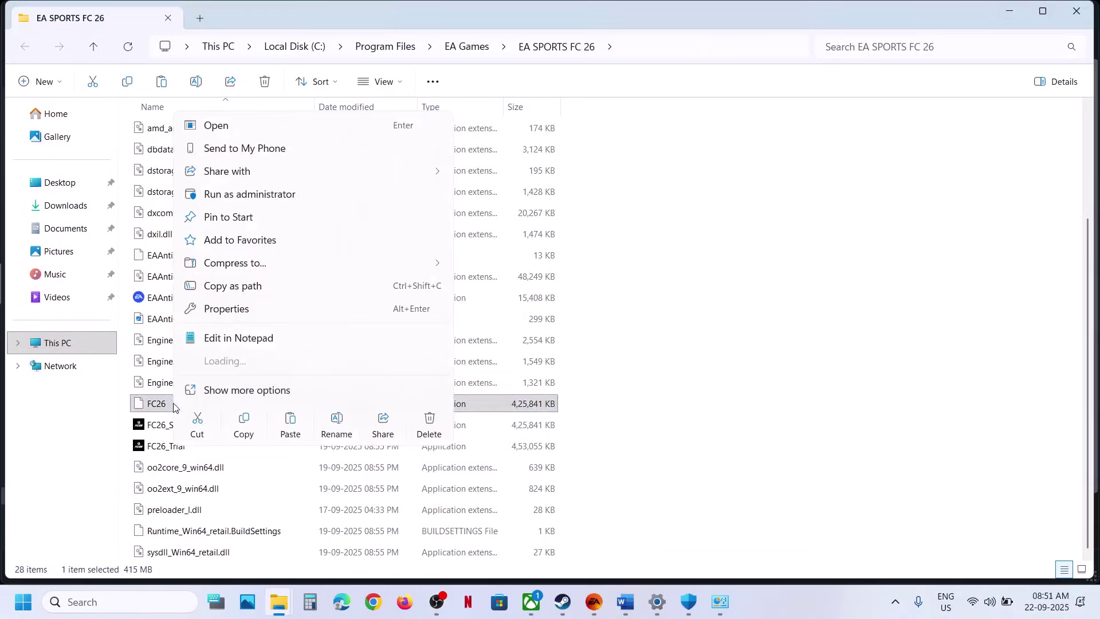
{"action": "left_click", "coordinate": [241, 310]}
{"action": "left_click", "coordinate": [316, 229]}
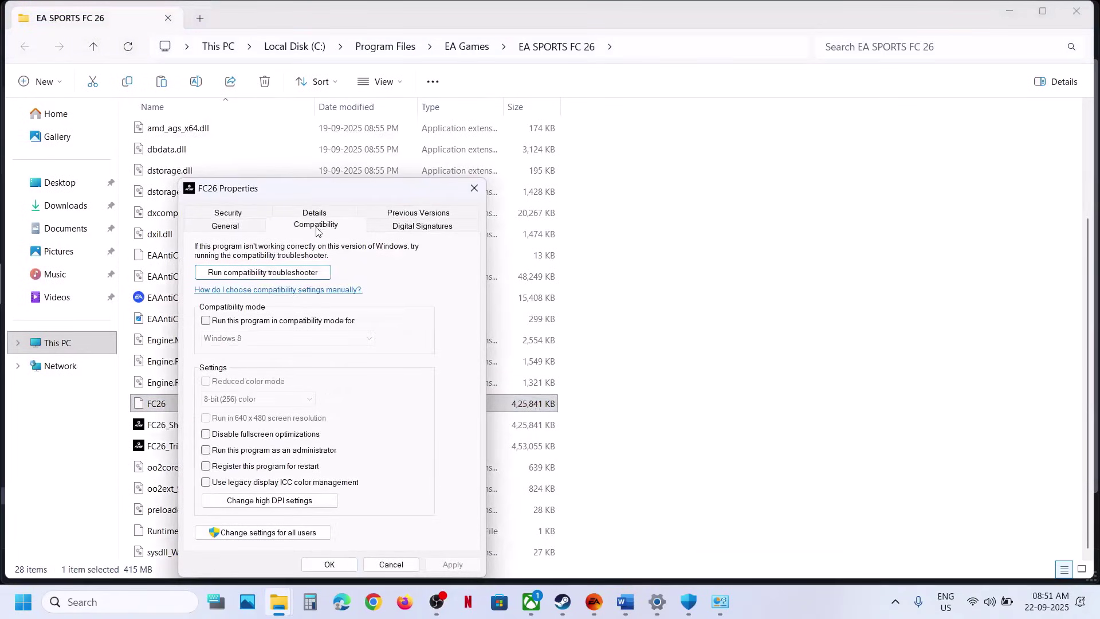
{"action": "left_click", "coordinate": [205, 450]}
{"action": "left_click", "coordinate": [447, 563]}
{"action": "left_click", "coordinate": [327, 564]}
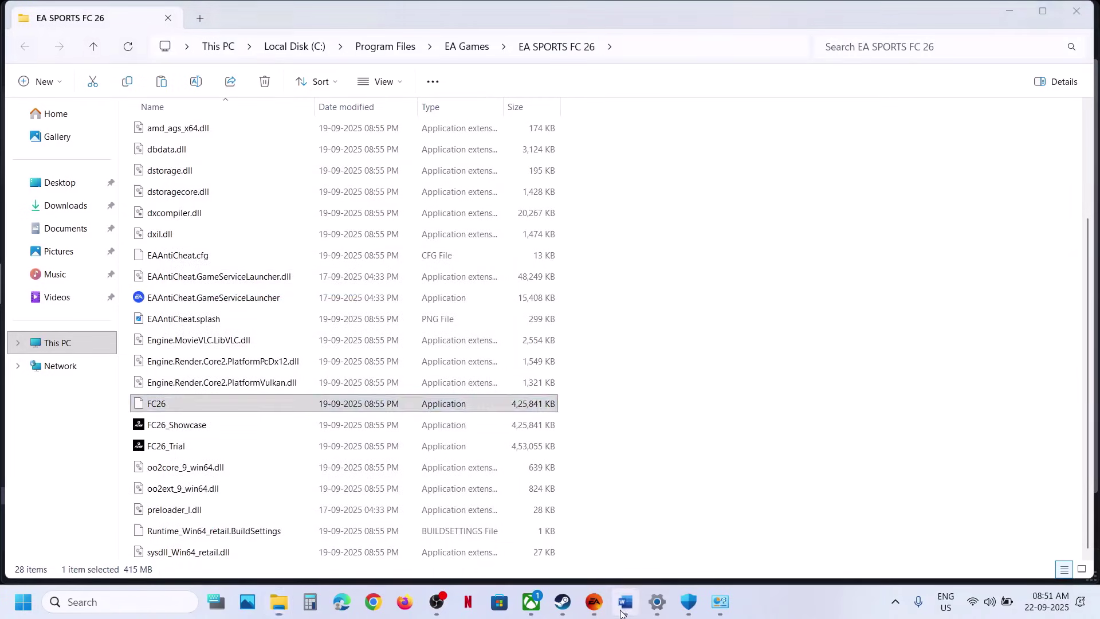
Step: Look at the available actions for the EAAntiCheat.GameServiceLauncher application, including Run as administrator, and dismiss them
{"action": "left_click", "coordinate": [633, 592]}
{"action": "left_click", "coordinate": [588, 512]}
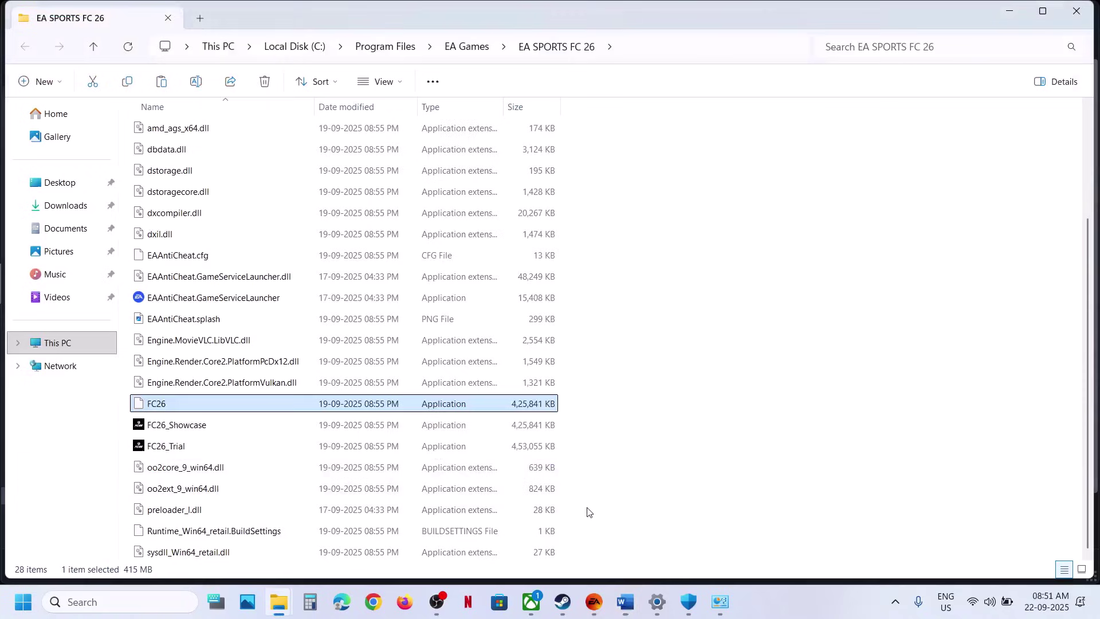
{"action": "left_click", "coordinate": [163, 296]}
{"action": "right_click", "coordinate": [188, 300]}
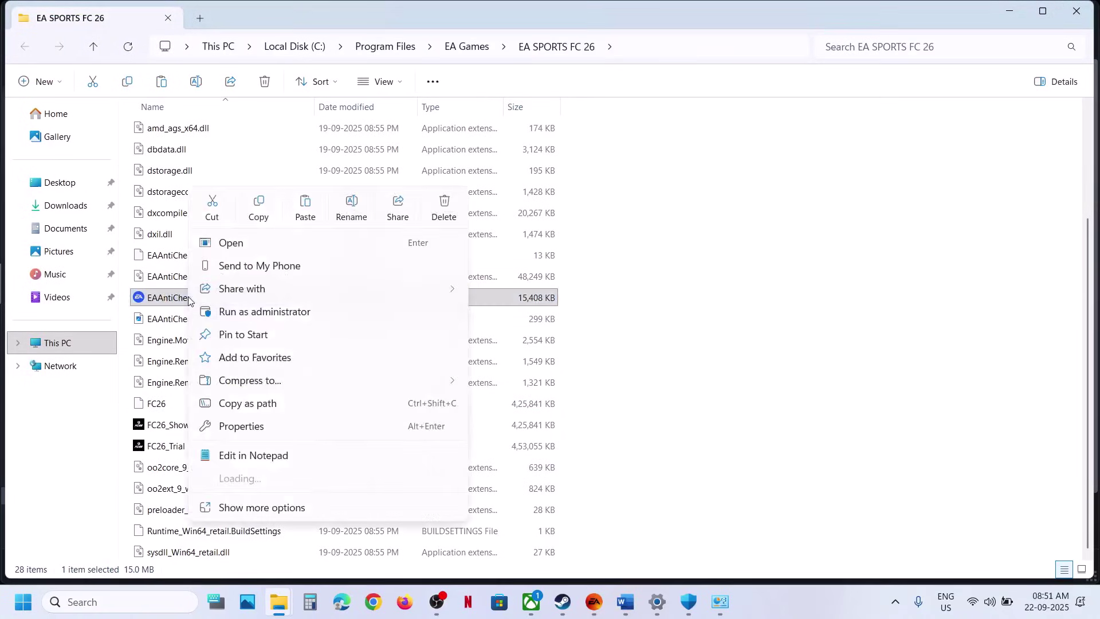
{"action": "left_click", "coordinate": [699, 368]}
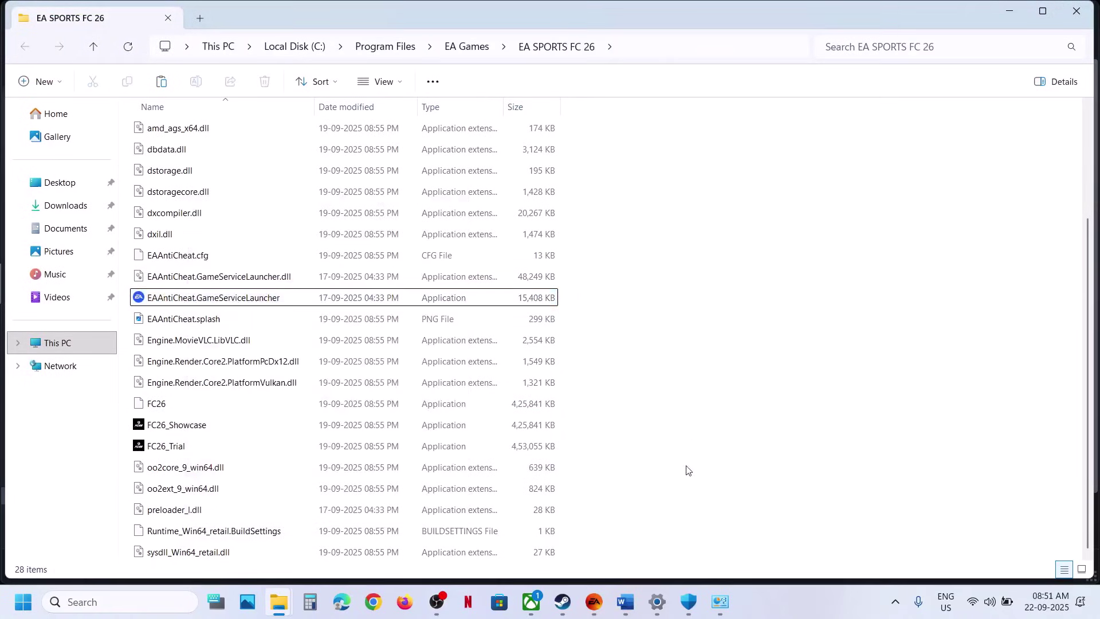
Step: Highlight Step 6's advice in the Word notes about being logged in as an administrator and creating a new admin account
{"action": "left_click", "coordinate": [626, 601]}
{"action": "scroll", "coordinate": [513, 338], "scroll_direction": "down", "scroll_amount": 3}
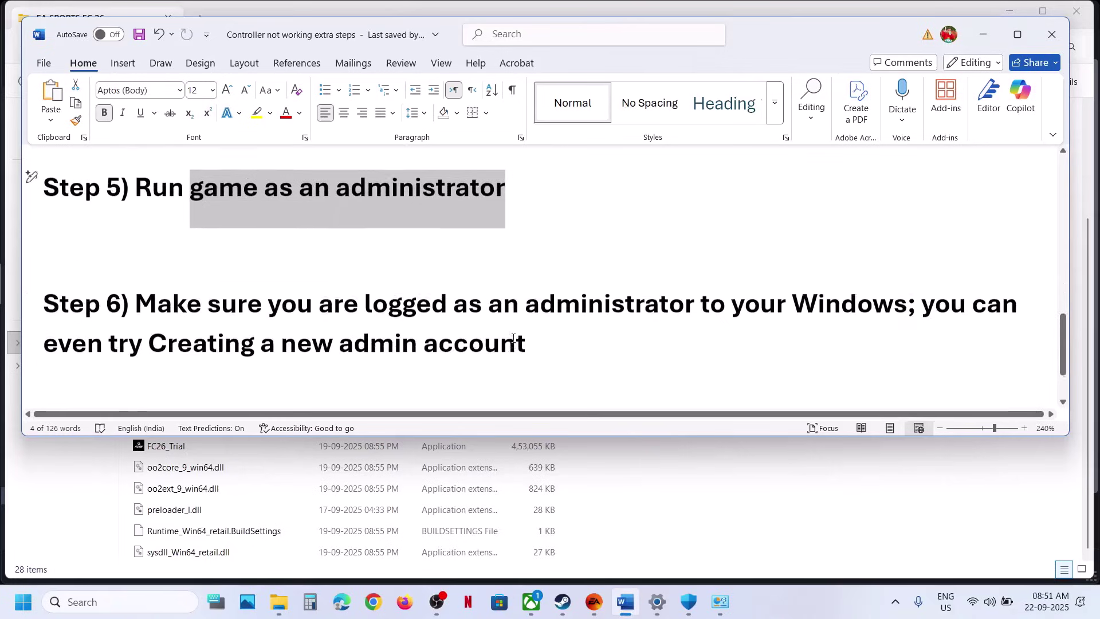
{"action": "left_click_drag", "start_coordinate": [136, 261], "coordinate": [909, 266]}
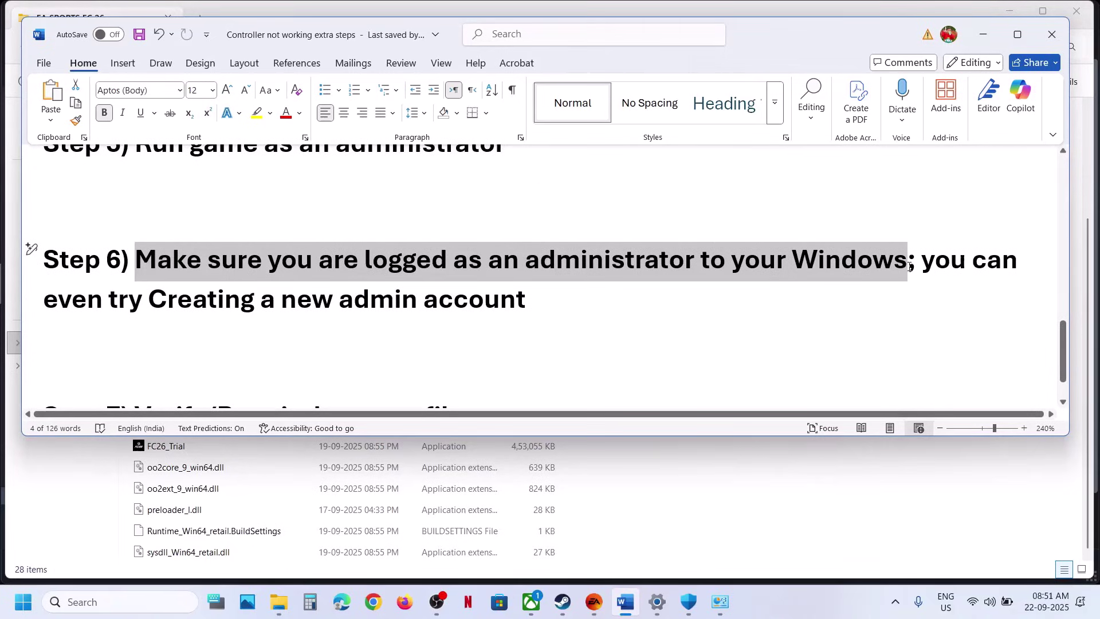
{"action": "left_click", "coordinate": [577, 296]}
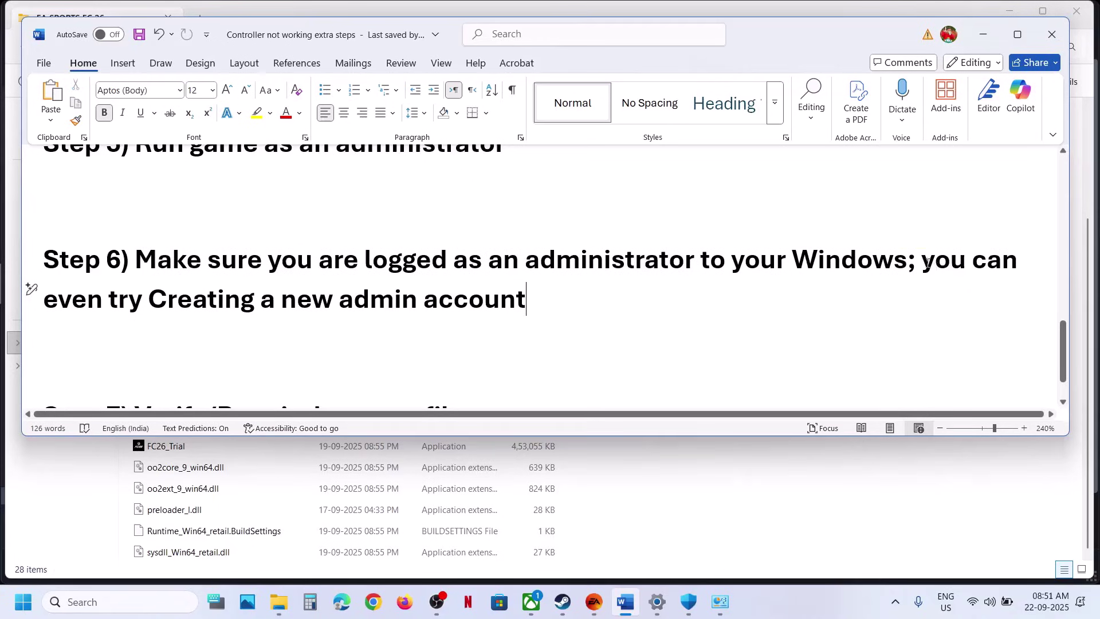
{"action": "left_click_drag", "start_coordinate": [921, 263], "coordinate": [547, 338]}
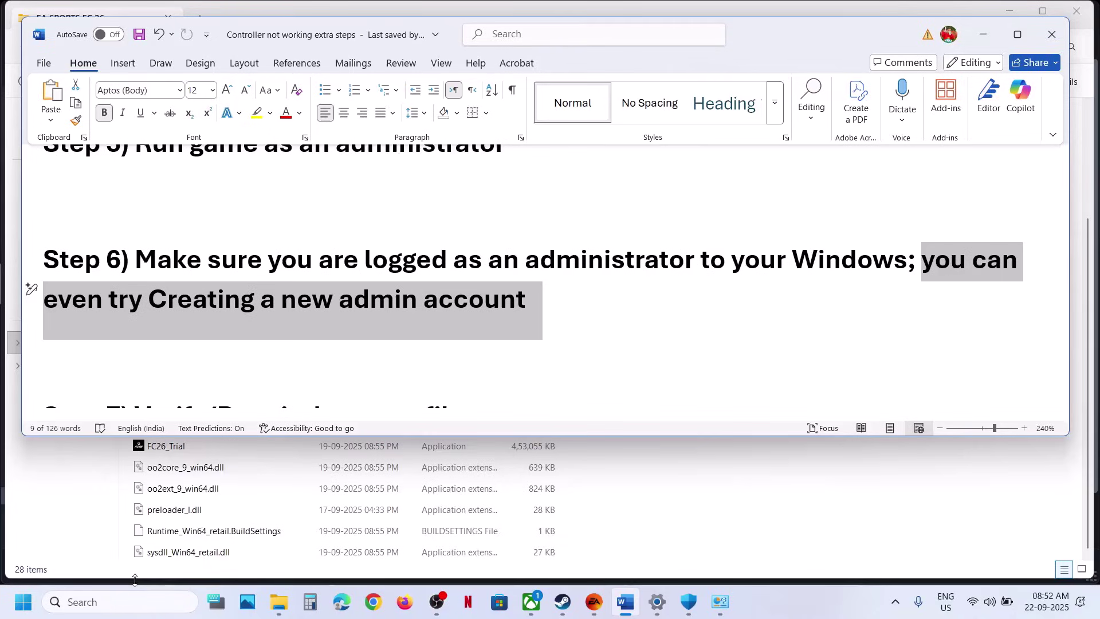
Step: Switch to Windows Settings and start adding an account under the other users of this PC
{"action": "key", "text": "alt+Tab"}
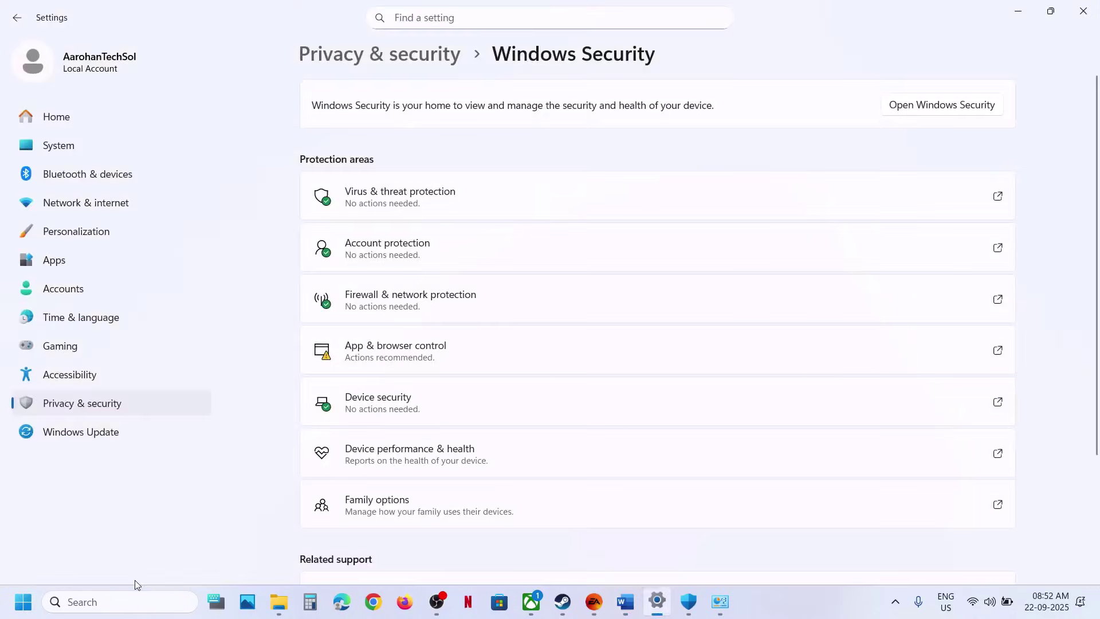
{"action": "left_click", "coordinate": [63, 287]}
{"action": "scroll", "coordinate": [511, 306], "scroll_direction": "down", "scroll_amount": 5}
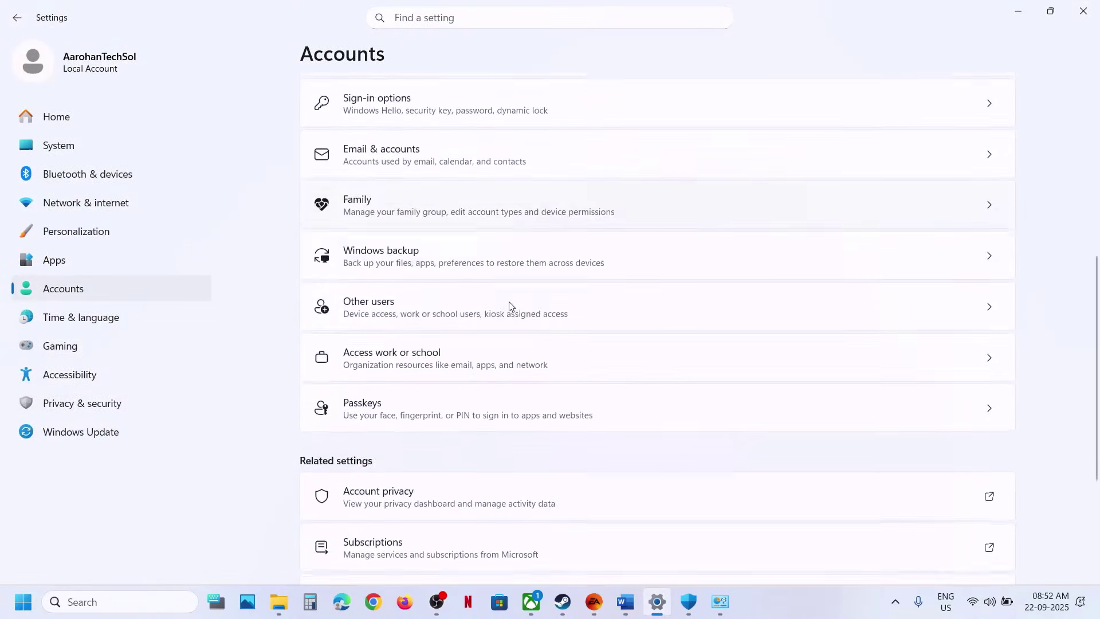
{"action": "left_click", "coordinate": [387, 313]}
{"action": "left_click", "coordinate": [943, 133]}
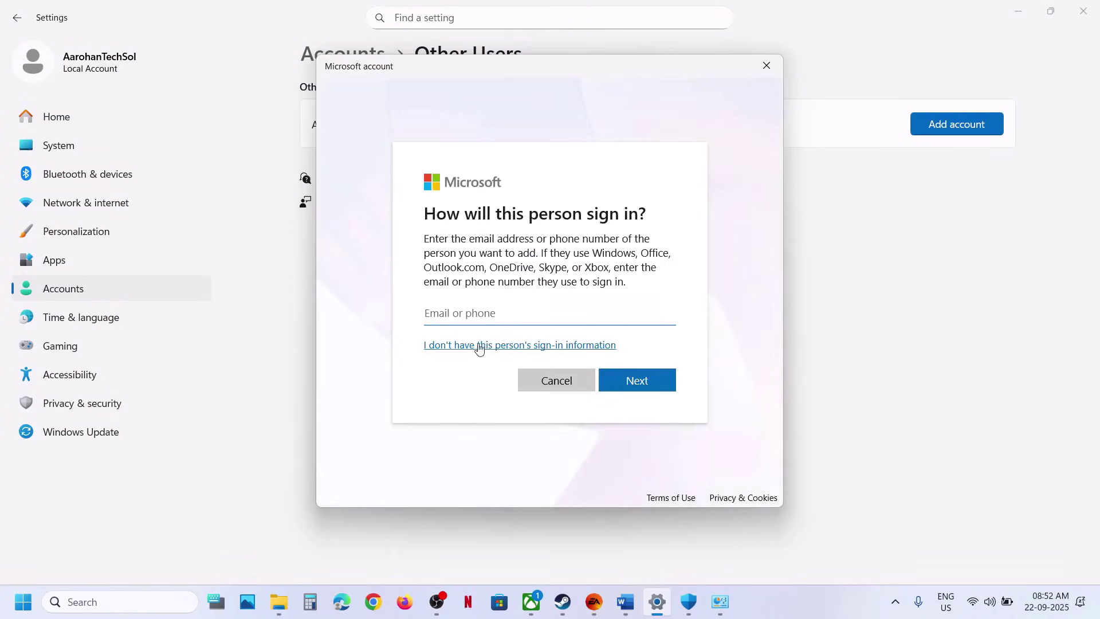
Step: State that the person's sign-in information is not available and proceed to adding a user without a Microsoft account
{"action": "left_click", "coordinate": [477, 346]}
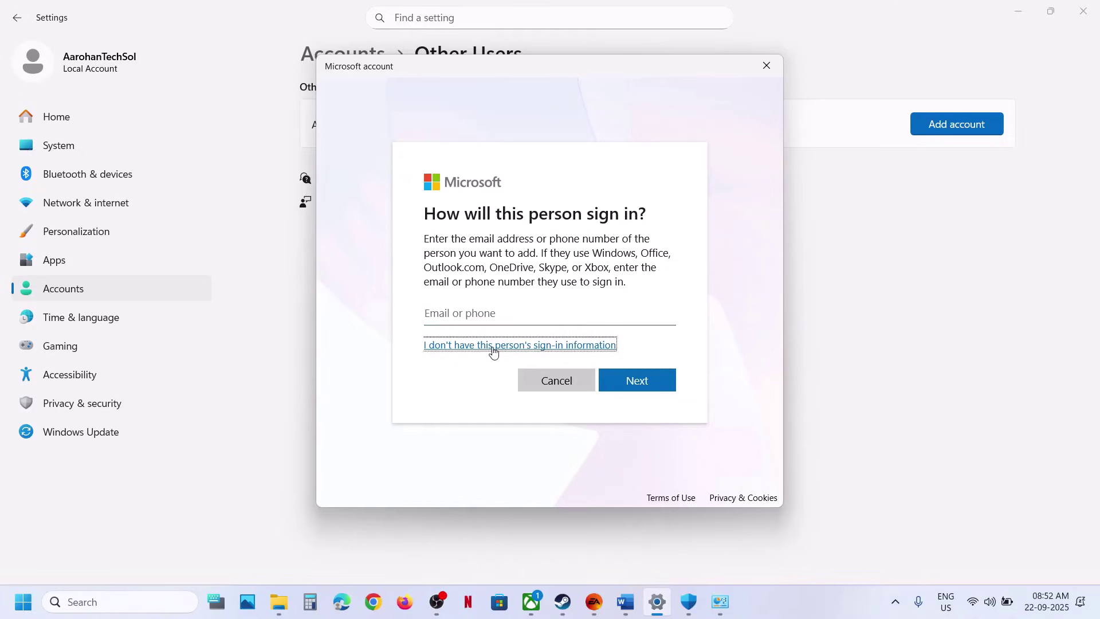
{"action": "left_click", "coordinate": [507, 313]}
{"action": "left_click", "coordinate": [488, 347]}
{"action": "left_click", "coordinate": [485, 318]}
{"action": "left_click", "coordinate": [484, 349]}
{"action": "left_click", "coordinate": [508, 347]}
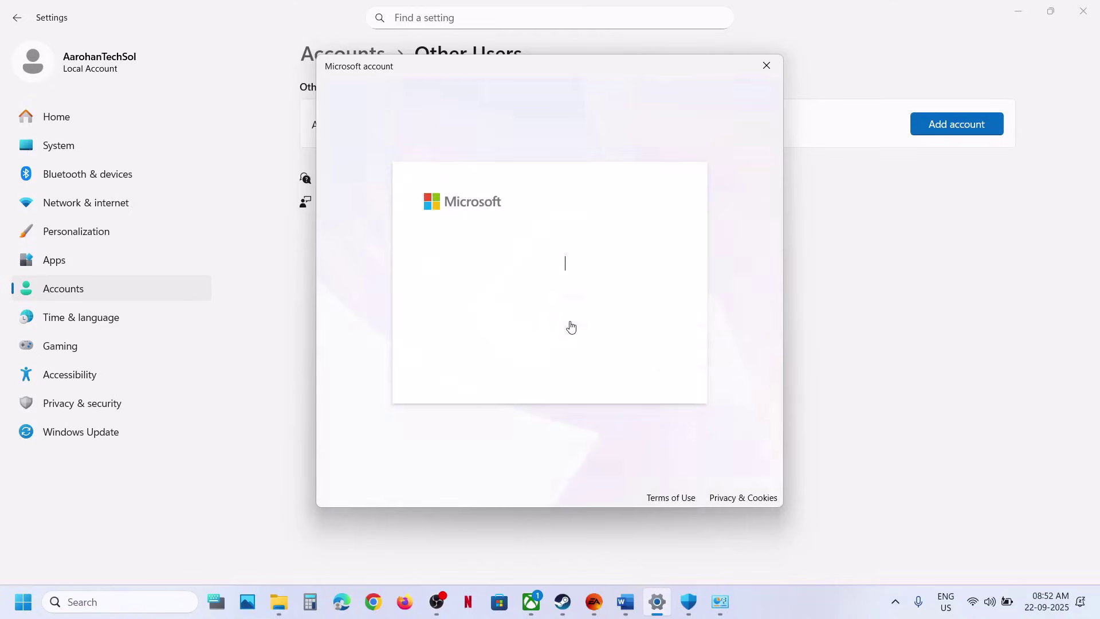
{"action": "left_click", "coordinate": [492, 331]}
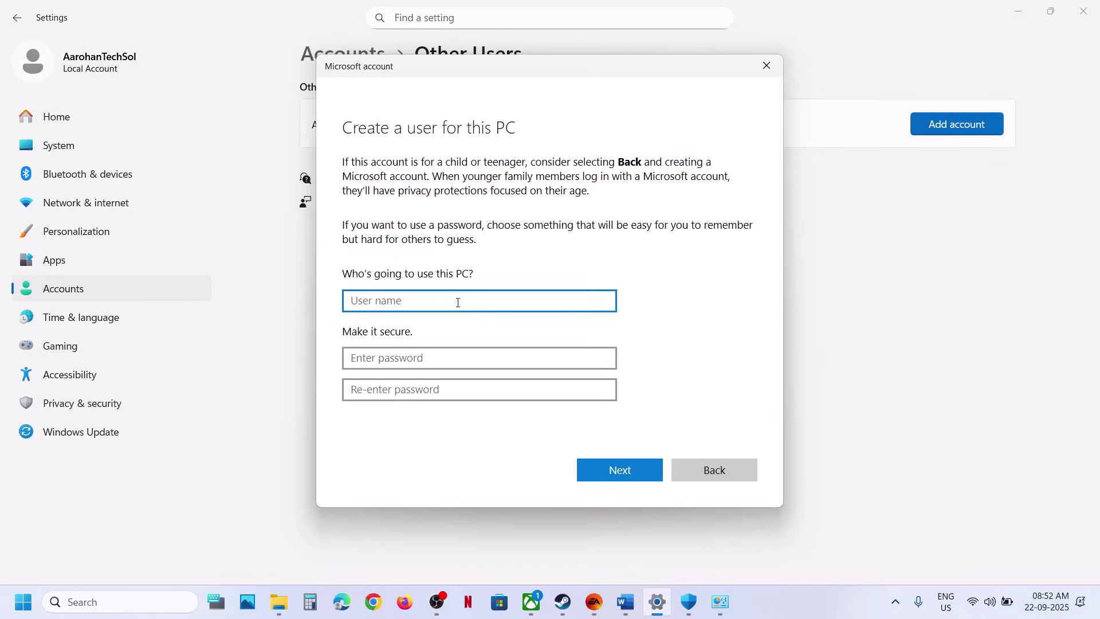
Step: Create the local user with the user name test, leaving the password fields empty
{"action": "type", "text": "test"}
{"action": "left_click_drag", "start_coordinate": [373, 301], "coordinate": [321, 307]}
{"action": "left_click", "coordinate": [607, 467]}
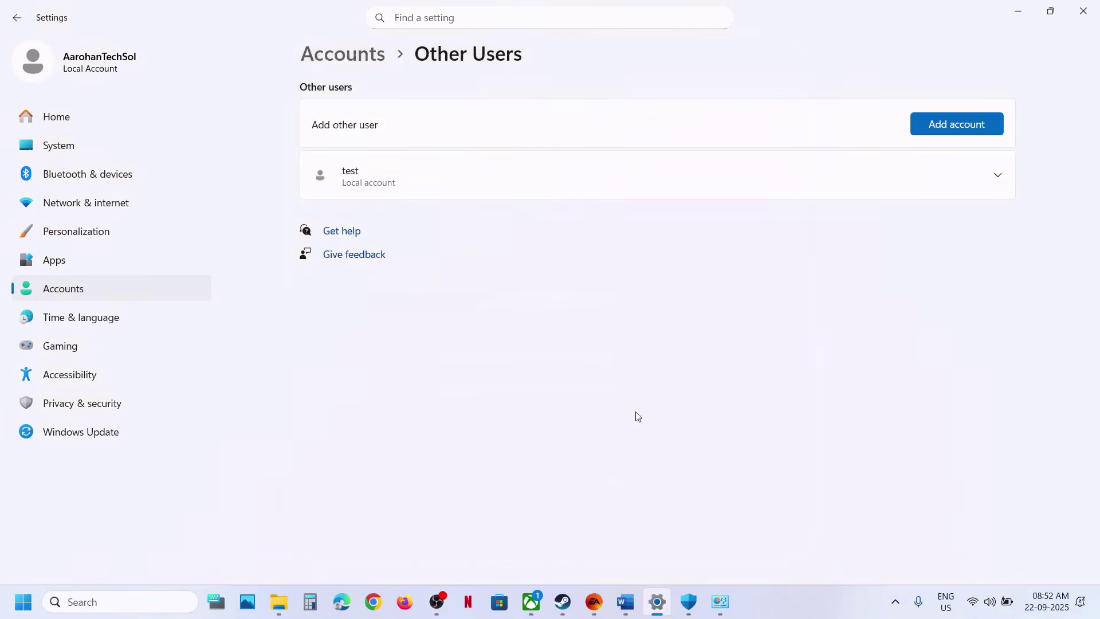
Step: Change the account type of the local user test to Administrator
{"action": "left_click", "coordinate": [721, 179]}
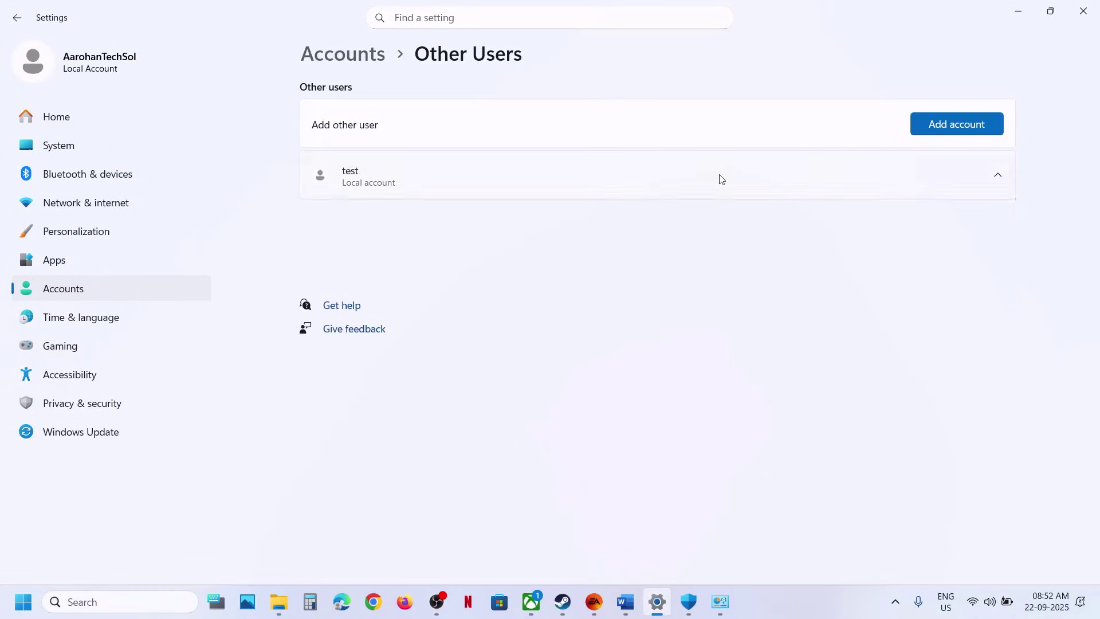
{"action": "left_click", "coordinate": [945, 219]}
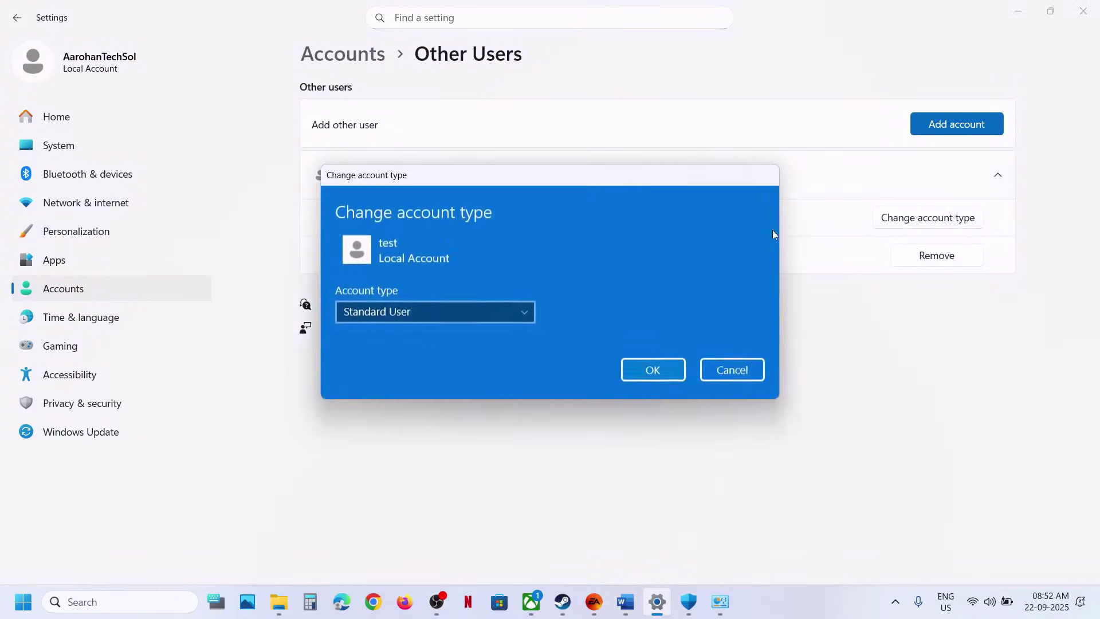
{"action": "left_click", "coordinate": [477, 310]}
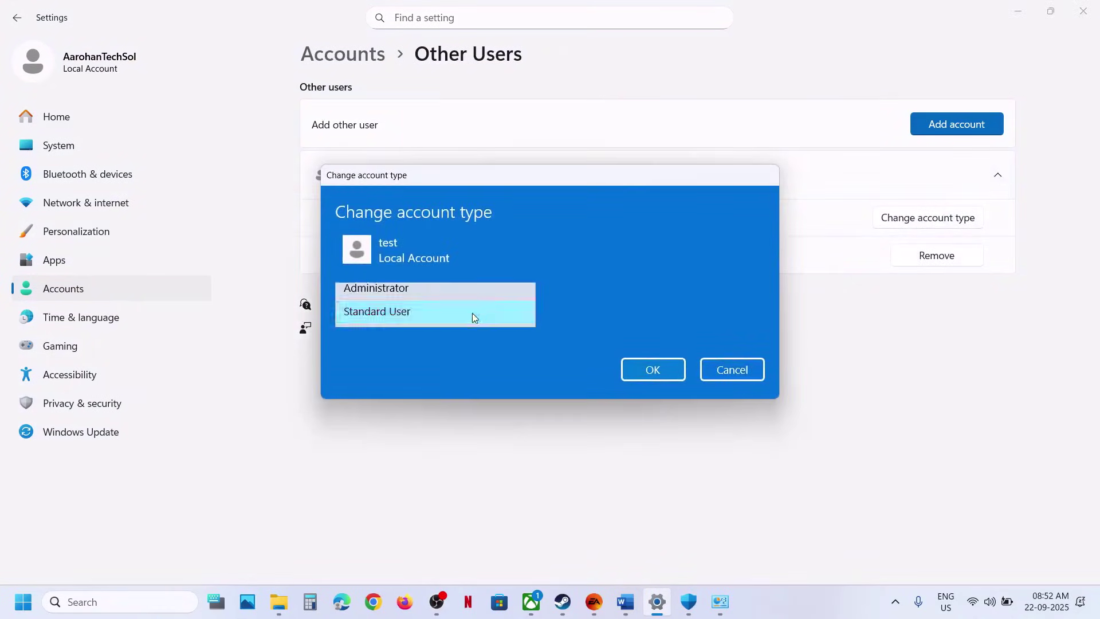
{"action": "left_click", "coordinate": [403, 293]}
{"action": "left_click", "coordinate": [641, 371]}
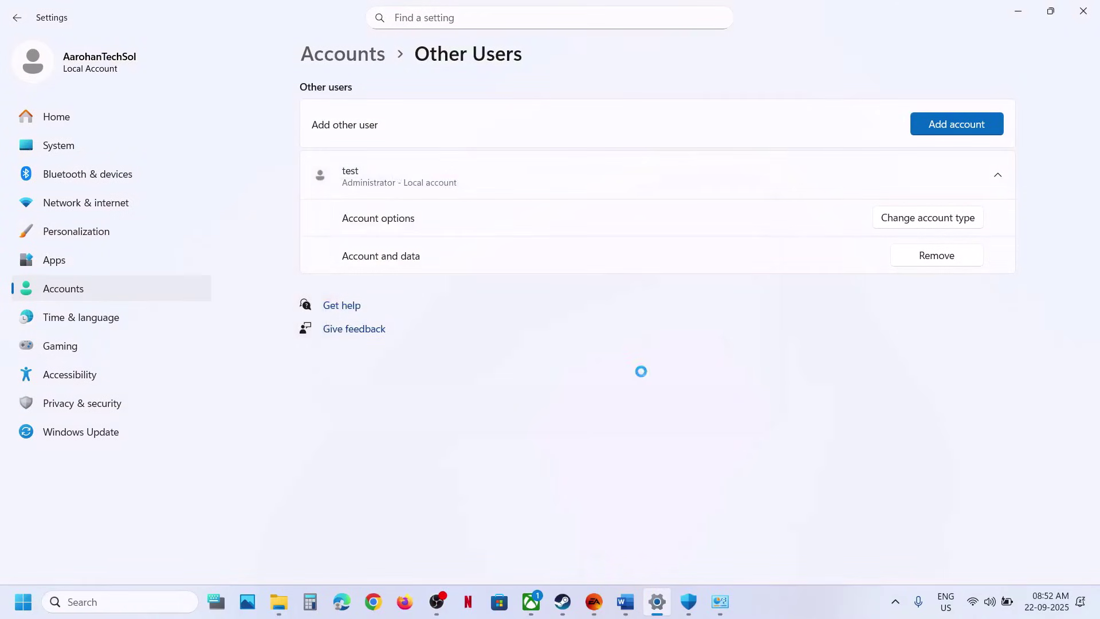
Step: Look at the Windows power options for locking or restarting the PC and dismiss them
{"action": "left_click", "coordinate": [30, 614]}
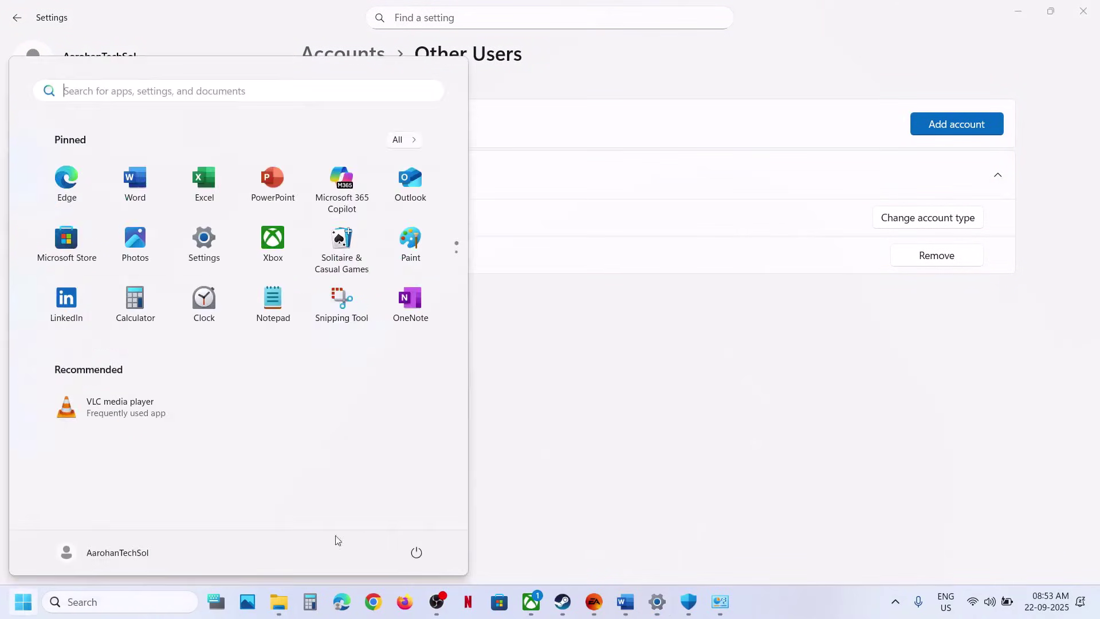
{"action": "left_click", "coordinate": [416, 552]}
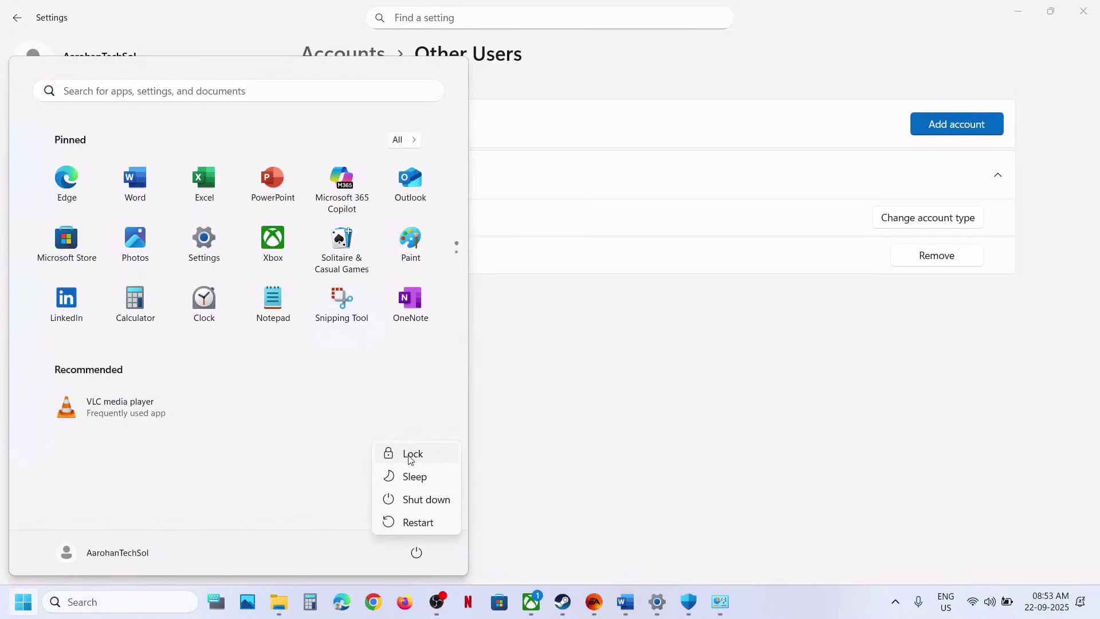
{"action": "key", "text": "Escape"}
{"action": "left_click", "coordinate": [607, 328]}
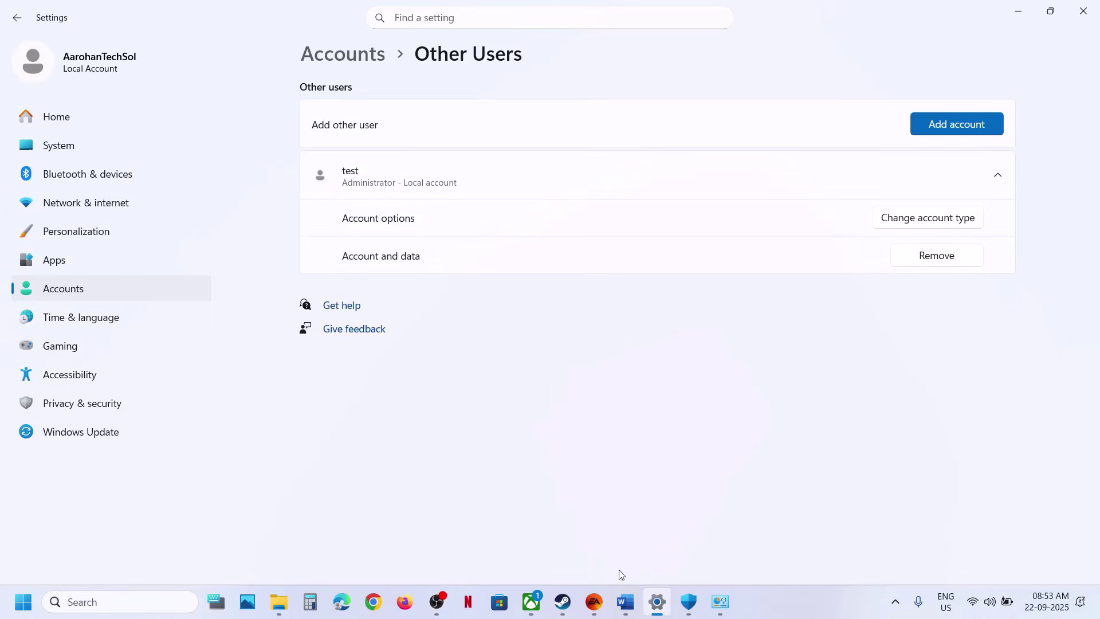
Step: Return to the Word notes and highlight Step 7's advice to verify or repair the game files
{"action": "left_click", "coordinate": [626, 606]}
{"action": "scroll", "coordinate": [458, 302], "scroll_direction": "down", "scroll_amount": 2}
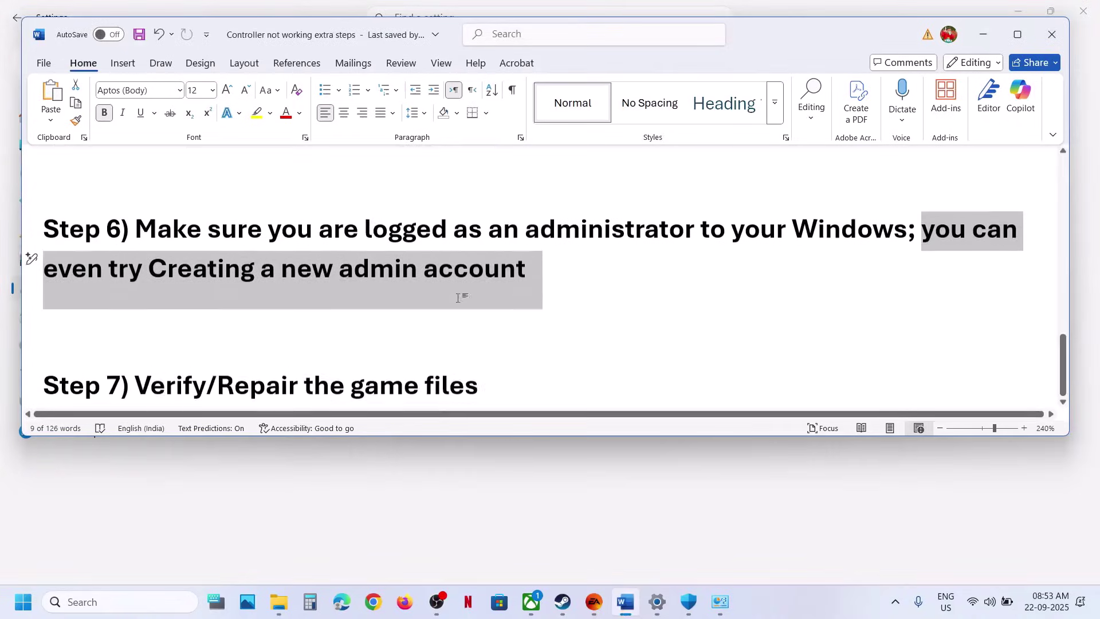
{"action": "left_click_drag", "start_coordinate": [120, 359], "coordinate": [480, 362]}
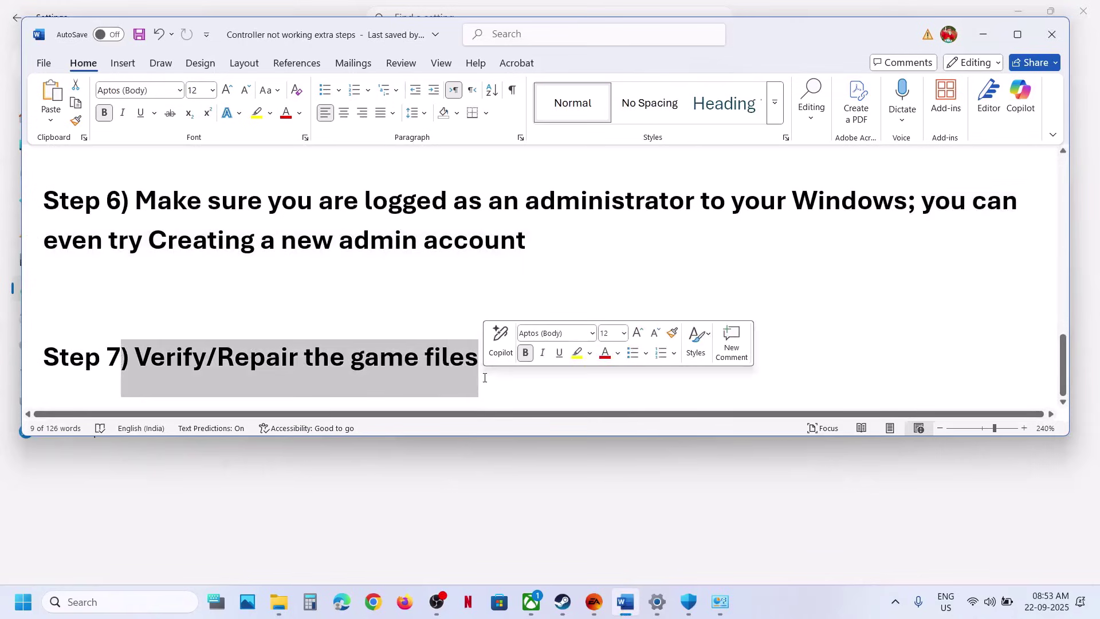
Step: Switch to Steam, check the properties of FC26 for a file verification option, and close them
{"action": "left_click", "coordinate": [563, 602]}
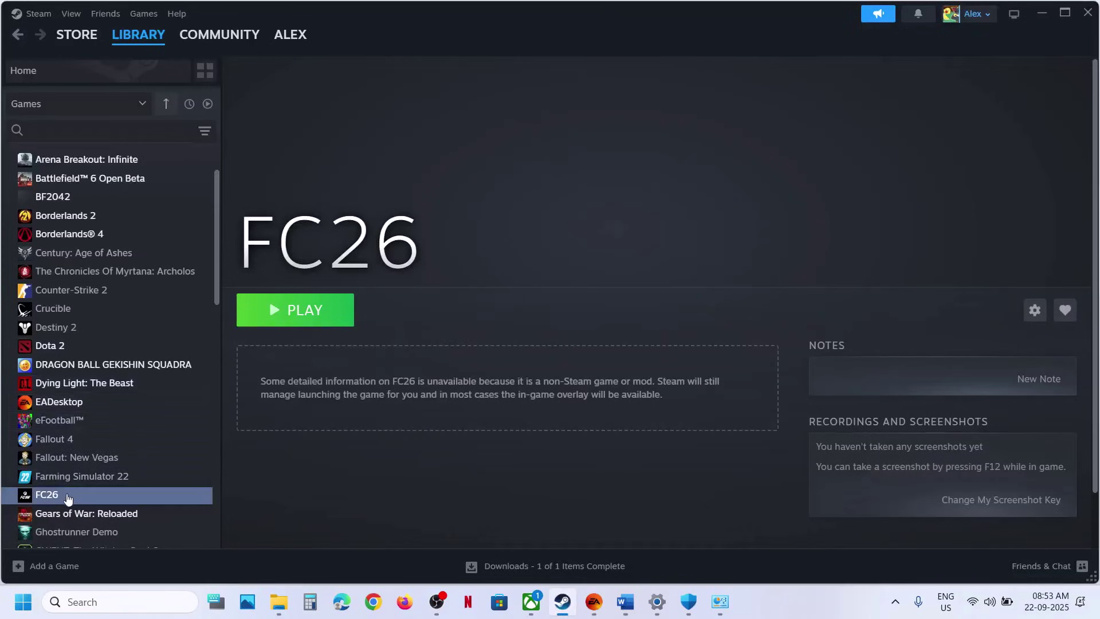
{"action": "right_click", "coordinate": [104, 490]}
{"action": "left_click", "coordinate": [123, 478]}
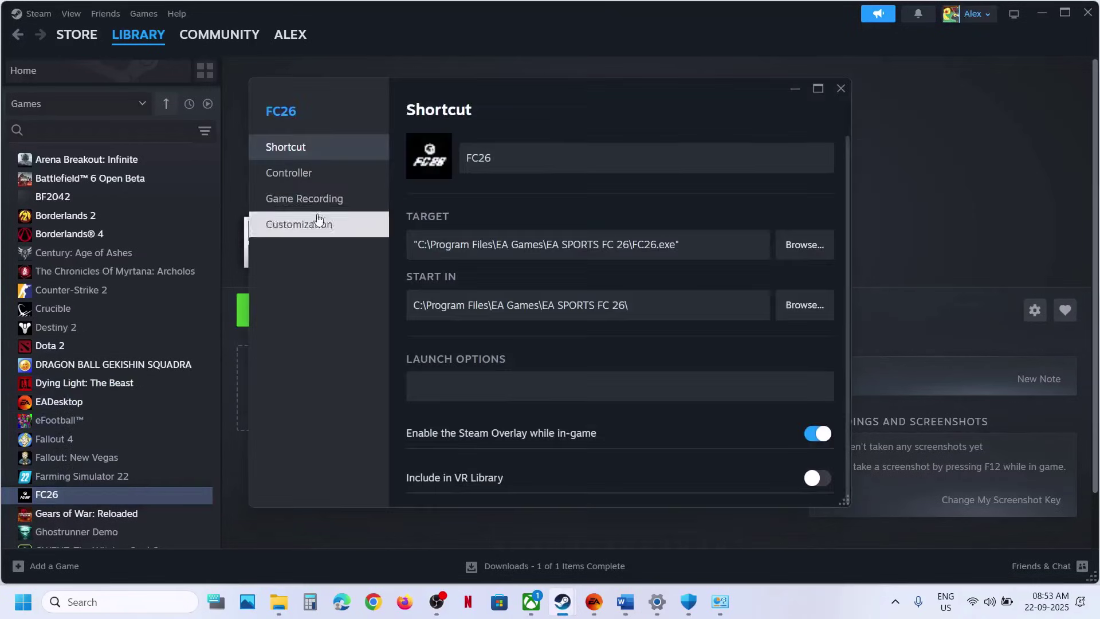
{"action": "left_click", "coordinate": [841, 90]}
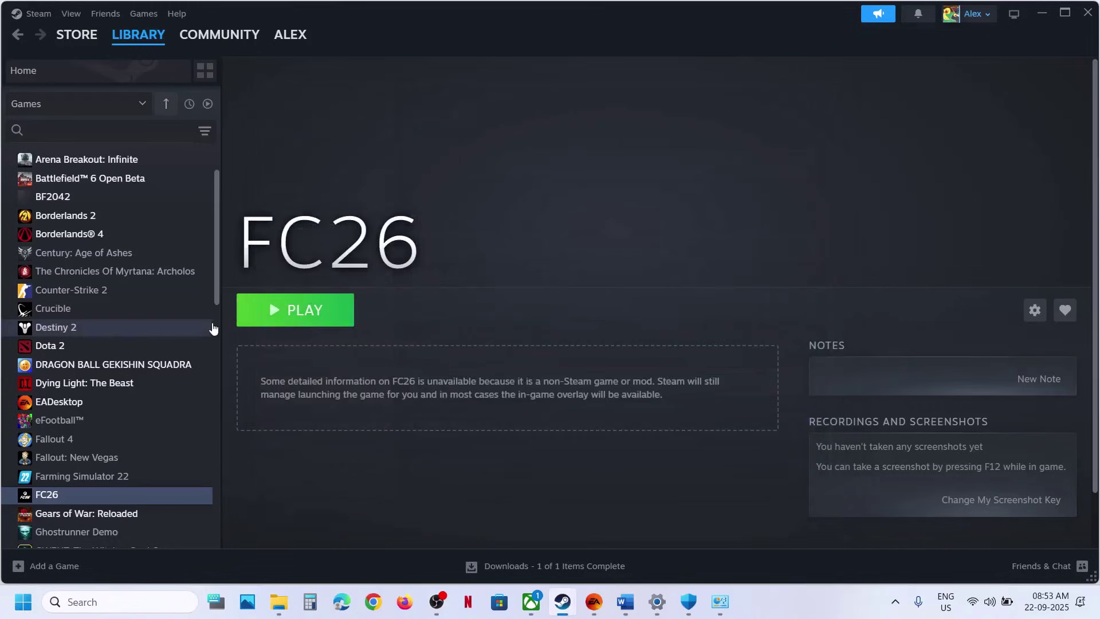
Step: View the installed files properties of Dota 2 to find Verify integrity of game files, and close them
{"action": "right_click", "coordinate": [76, 347]}
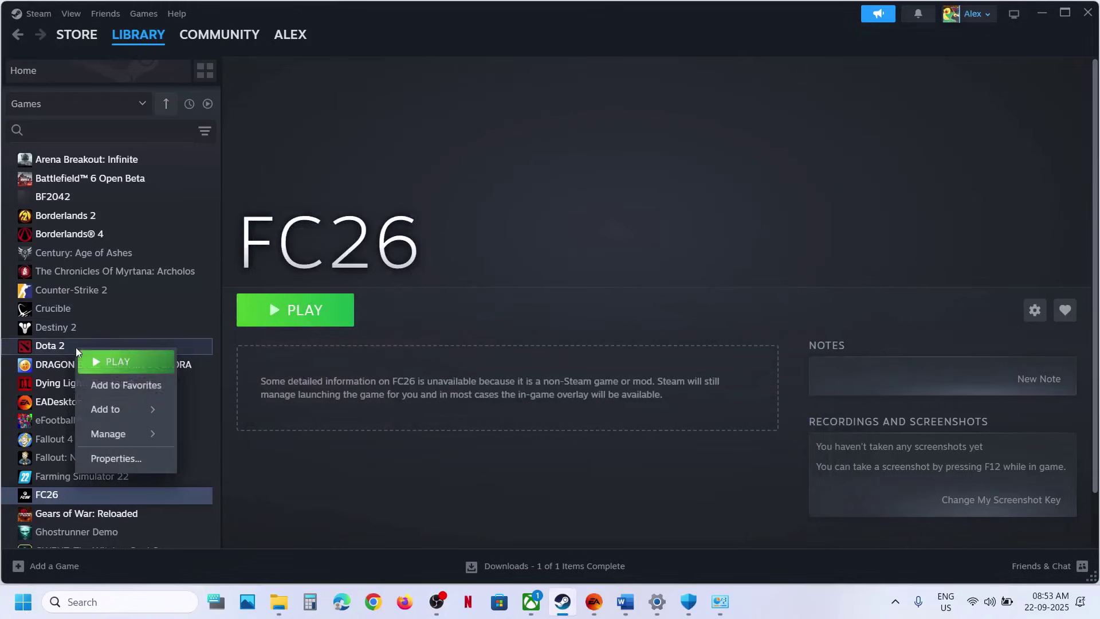
{"action": "left_click", "coordinate": [123, 458]}
{"action": "left_click", "coordinate": [344, 213]}
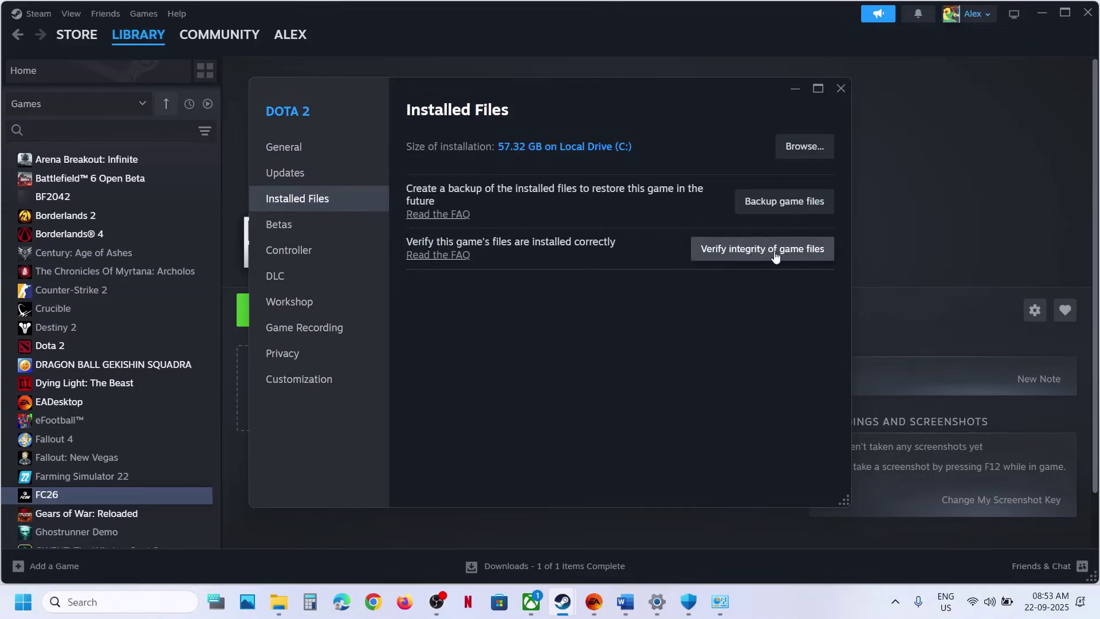
{"action": "left_click", "coordinate": [840, 88]}
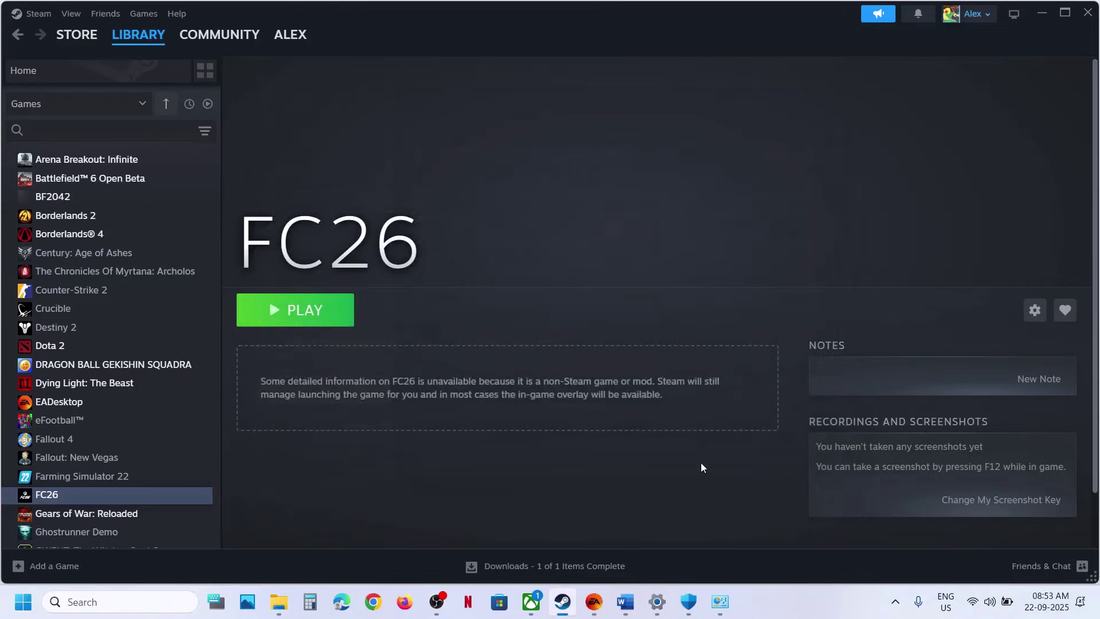
Step: Switch to the EA app, close the game's properties, and look up the Repair option among EA SPORTS FC 26's management options
{"action": "left_click", "coordinate": [594, 601]}
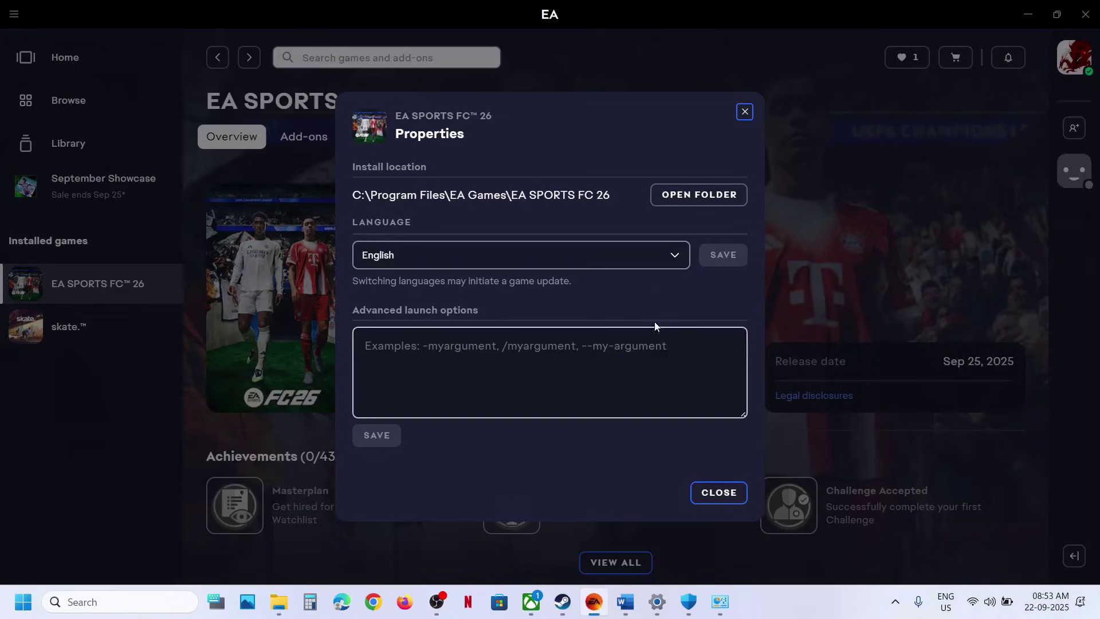
{"action": "left_click", "coordinate": [713, 496]}
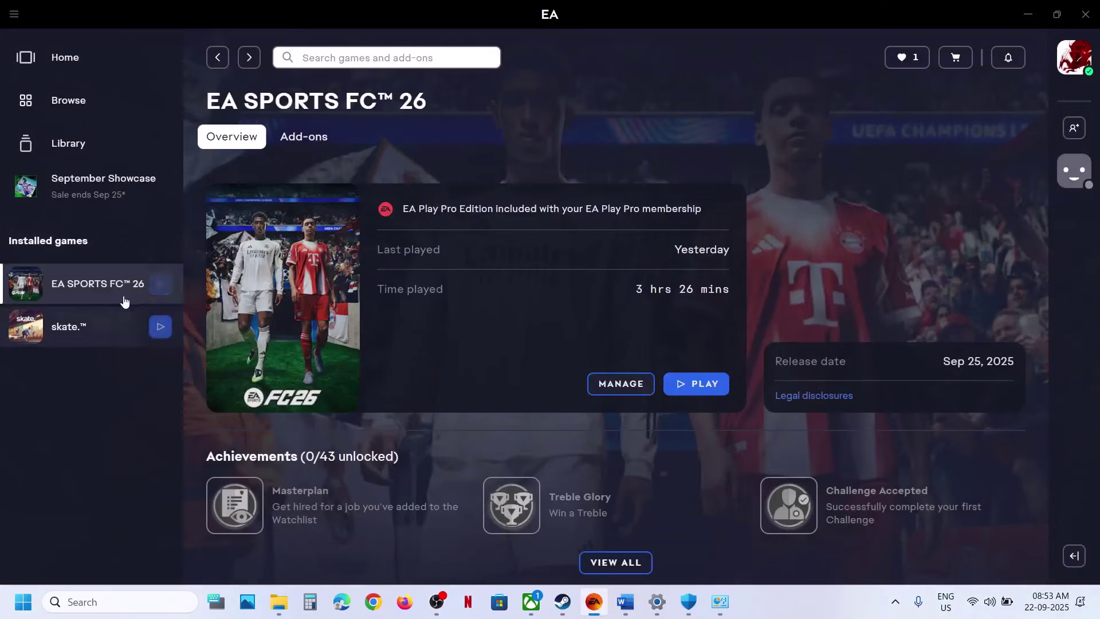
{"action": "left_click", "coordinate": [613, 387]}
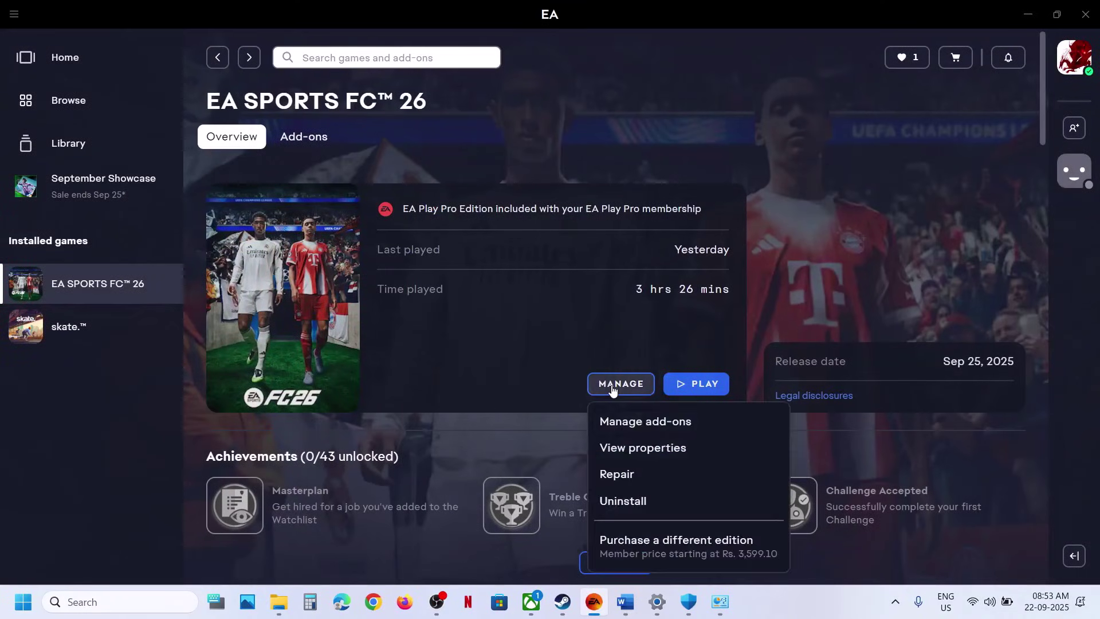
{"action": "left_click", "coordinate": [824, 240]}
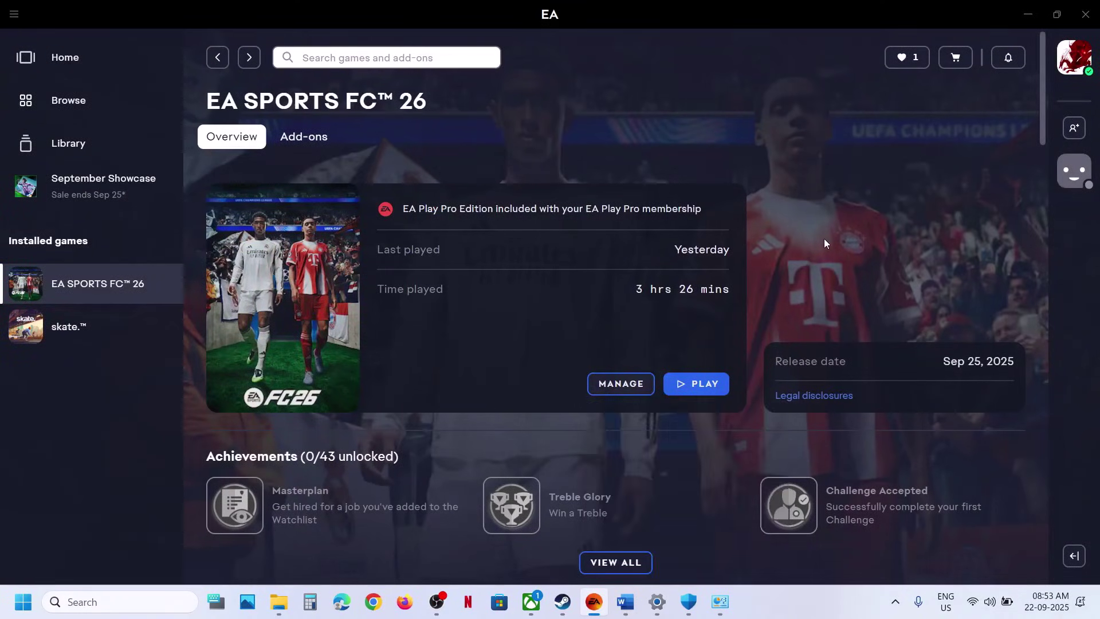